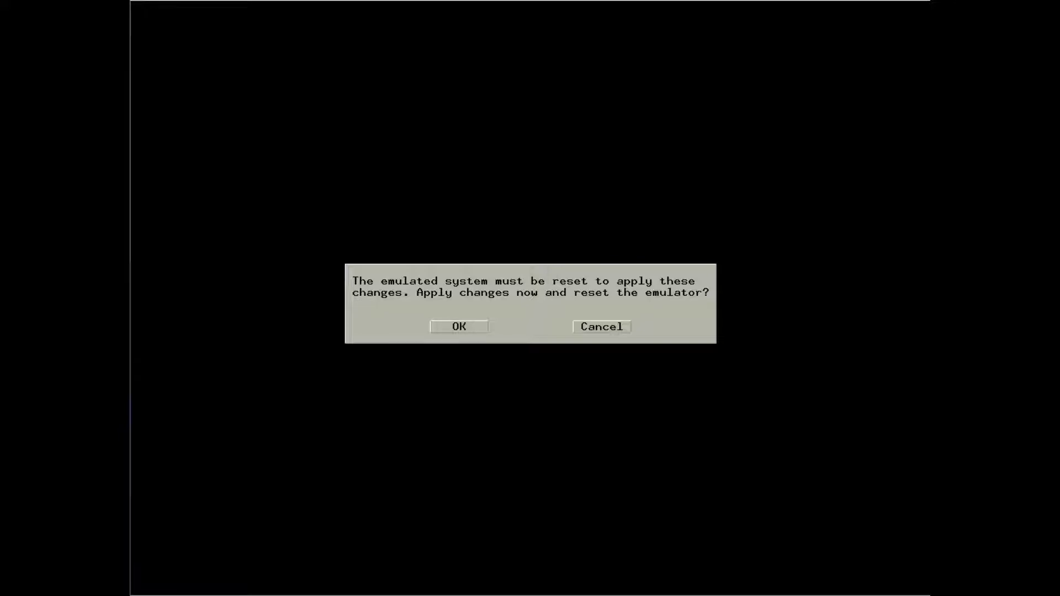
# Confirm the emulator reset so NeXTSTEP 0.8 boots to the home folder 'me'
pyautogui.press('Return')
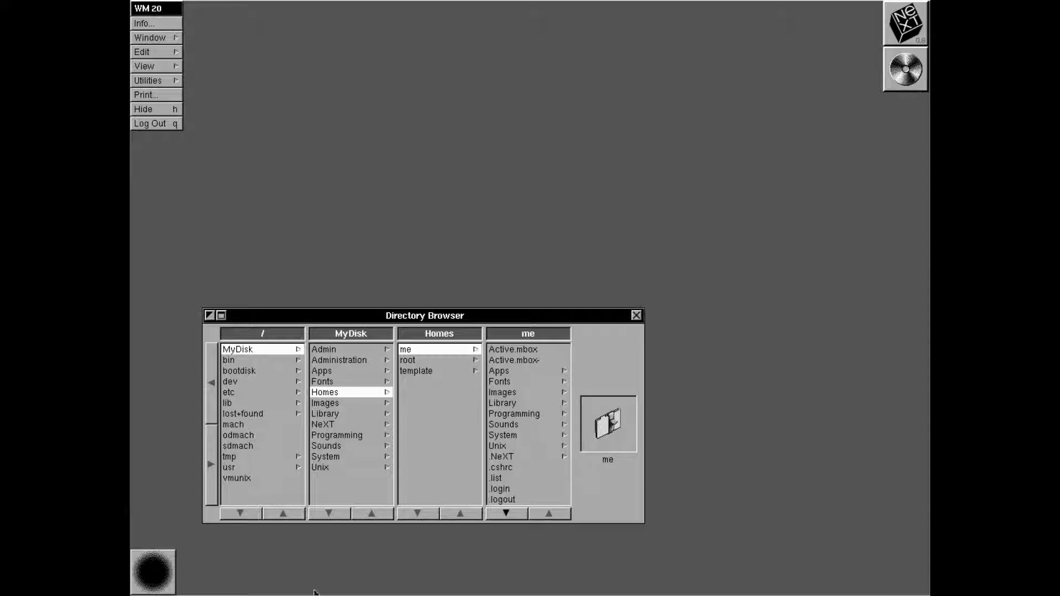
# Move the Directory Browser and browse into MyDisk's Admin > Private > conf folder
pyautogui.moveTo(487, 320); pyautogui.dragTo(584, 139)
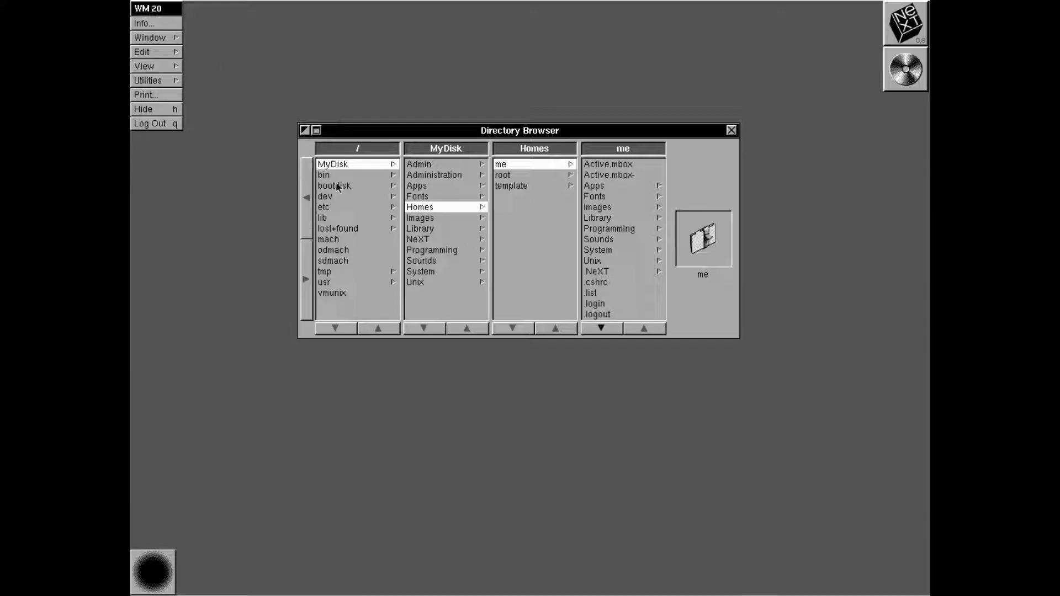
pyautogui.click(452, 165)
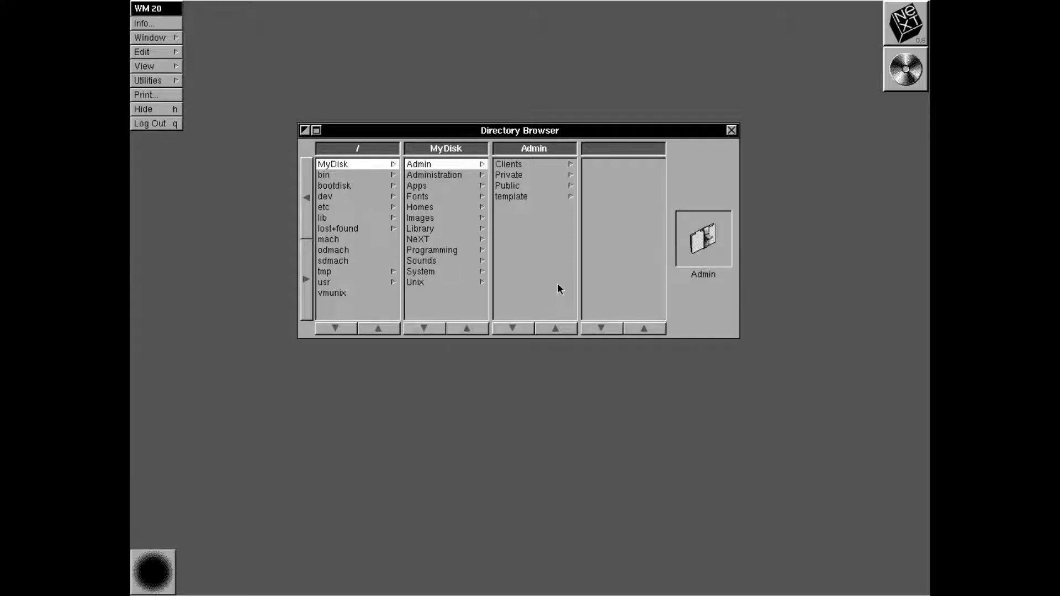
pyautogui.click(533, 161)
pyautogui.click(532, 180)
pyautogui.click(530, 175)
pyautogui.click(623, 164)
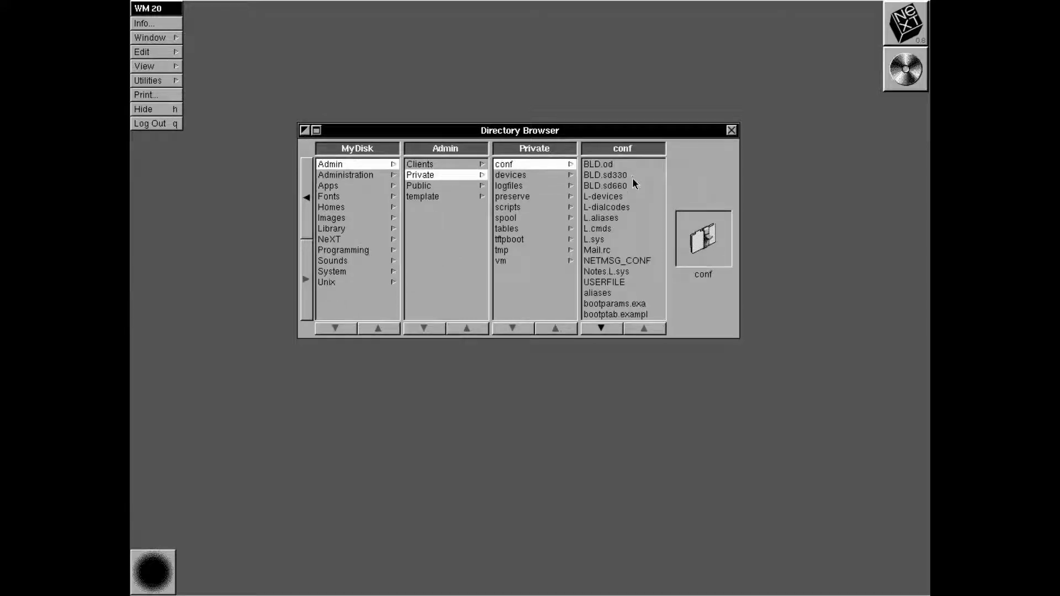
# Try opening L.cmds, dismiss the permission-denied error, and close the home folder panel
pyautogui.click(630, 175)
pyautogui.click(628, 219)
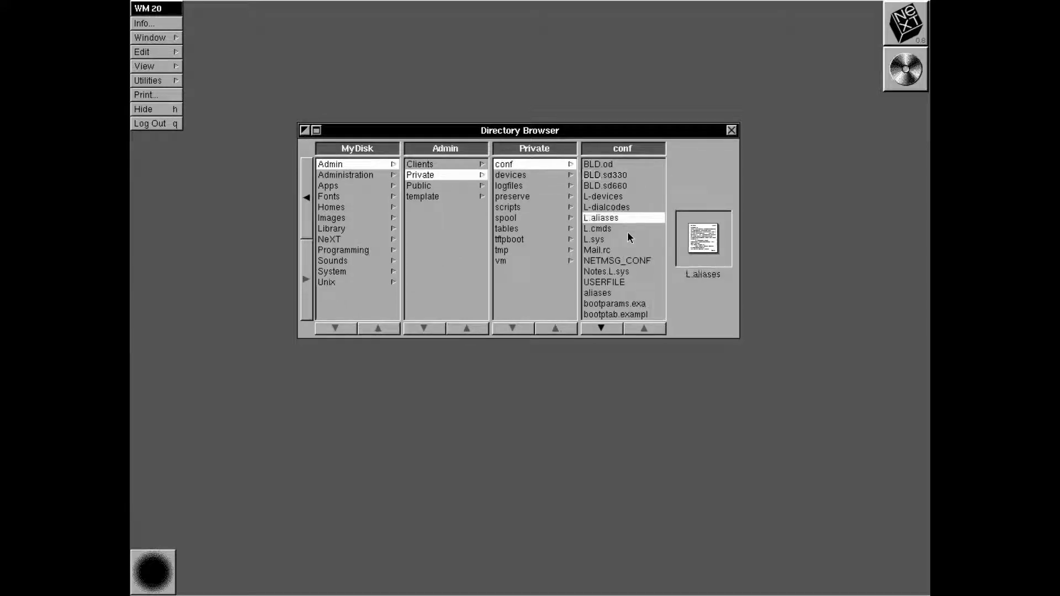
pyautogui.click(627, 229)
pyautogui.doubleClick(622, 227)
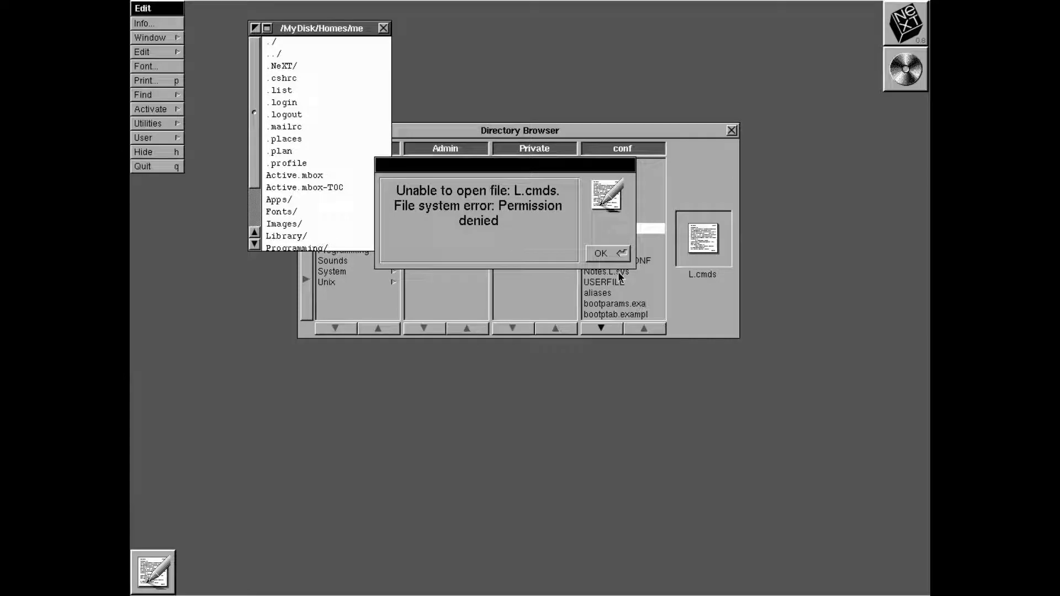
pyautogui.click(617, 253)
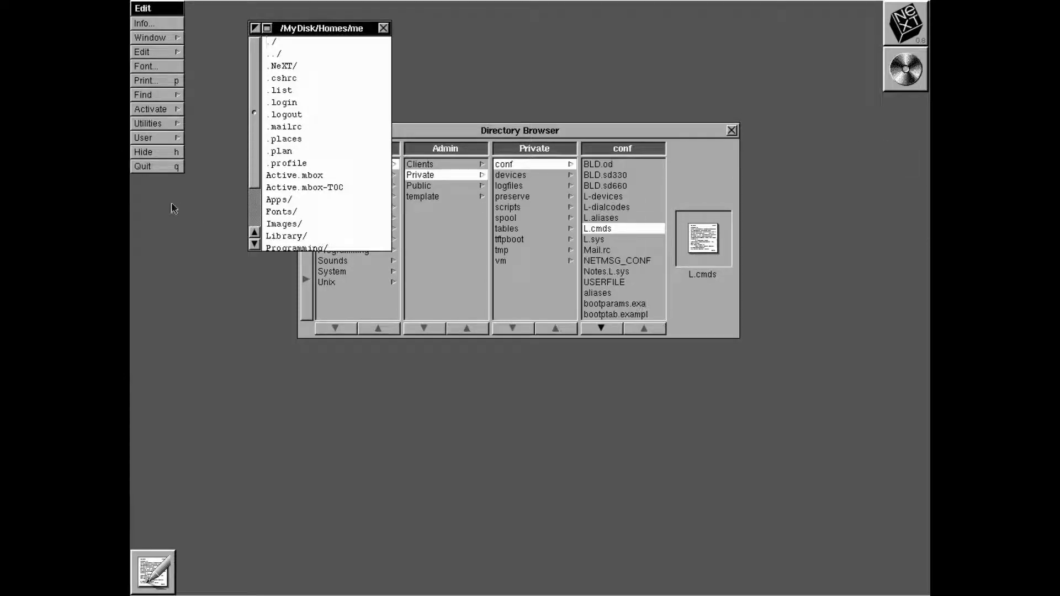
pyautogui.click(383, 28)
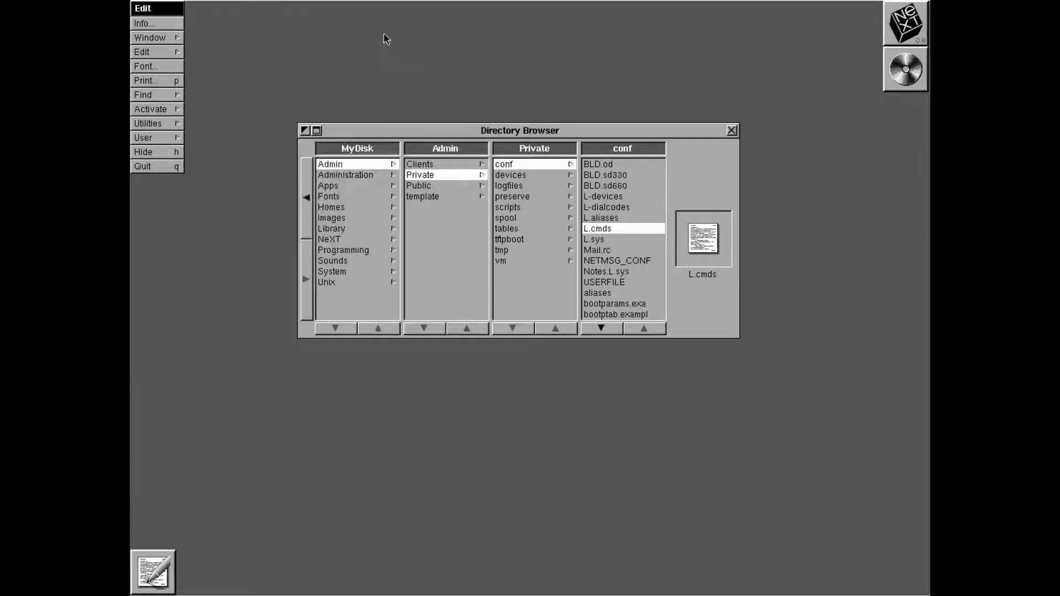
# Browse from the root level into bootdisk's Library > Documentation folder
pyautogui.click(307, 175)
pyautogui.click(420, 228)
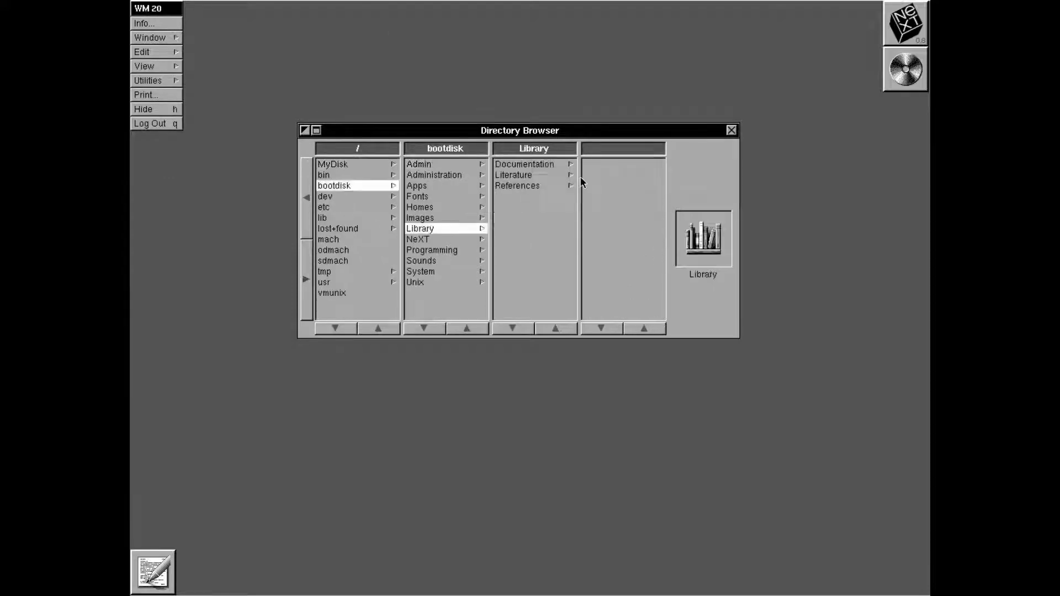
pyautogui.click(554, 166)
pyautogui.click(555, 166)
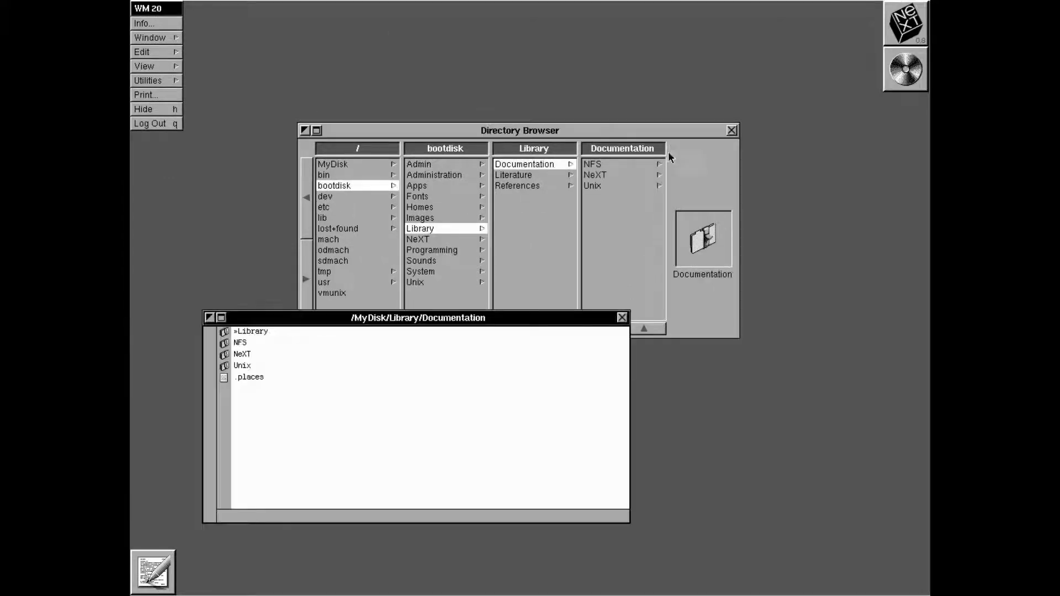
pyautogui.click(622, 317)
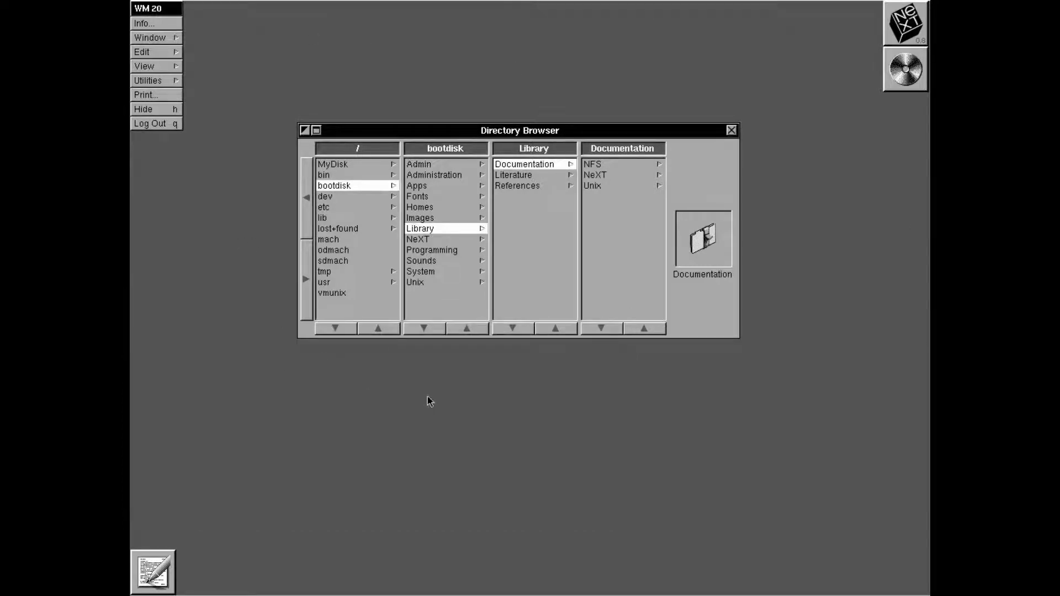
# Compare the NeXT and Unix docs, reach RelNotes > DocNotes, then return to root lost+found
pyautogui.click(614, 175)
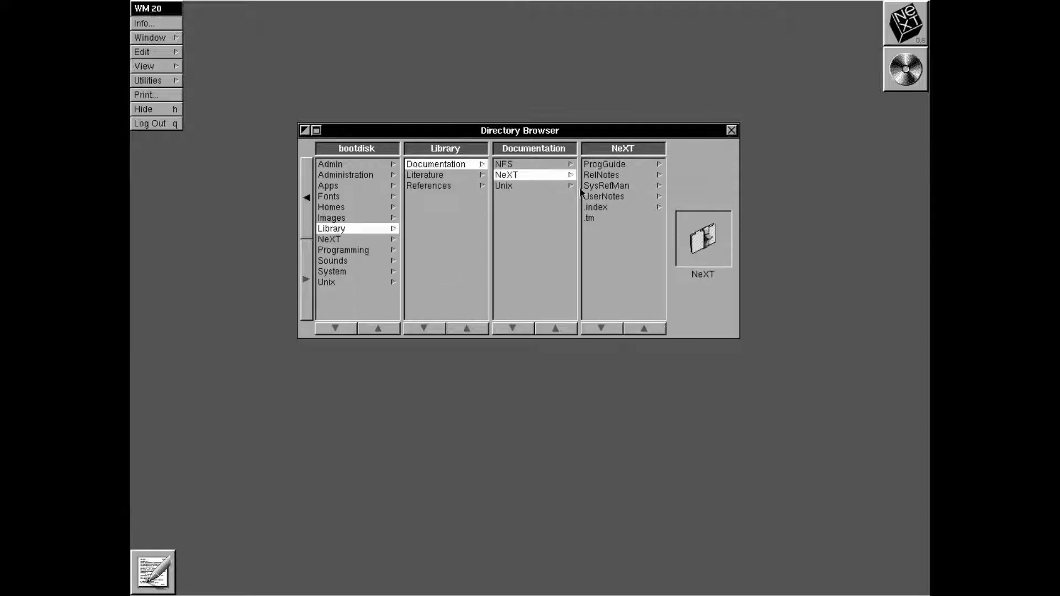
pyautogui.click(530, 189)
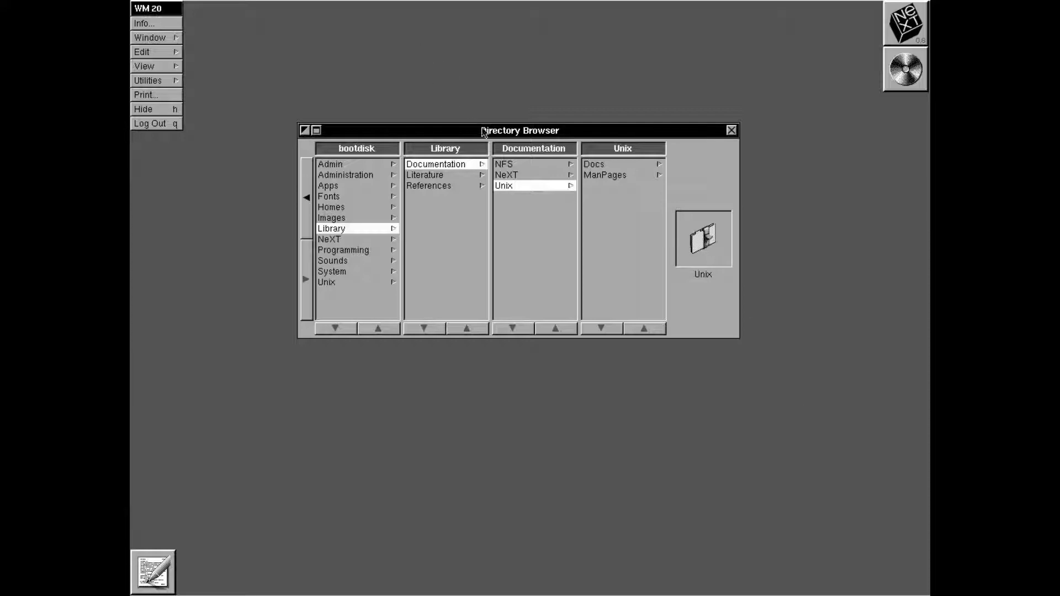
pyautogui.click(516, 176)
pyautogui.click(518, 183)
pyautogui.click(510, 174)
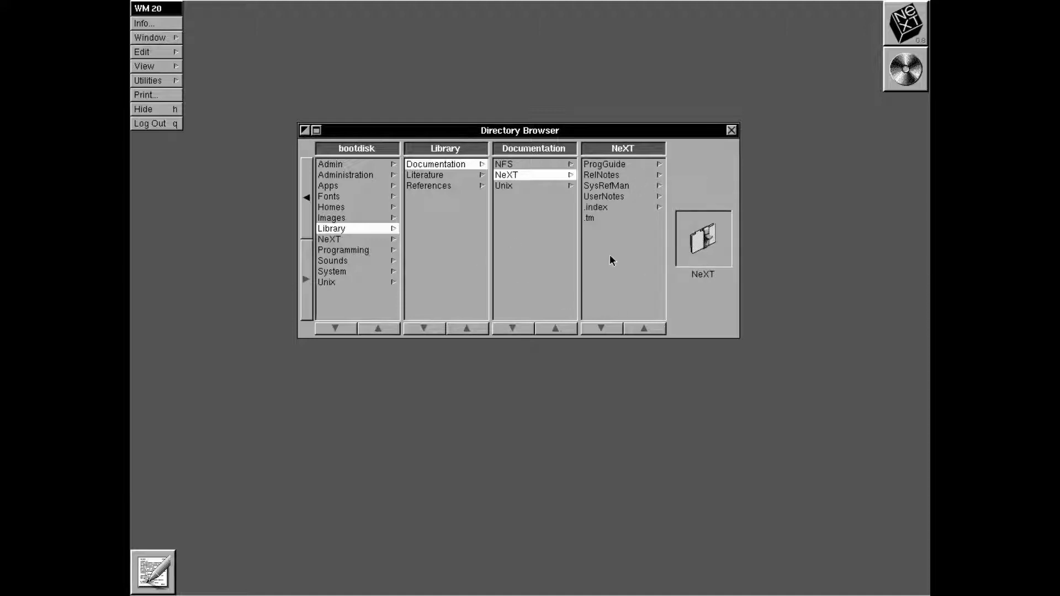
pyautogui.click(630, 175)
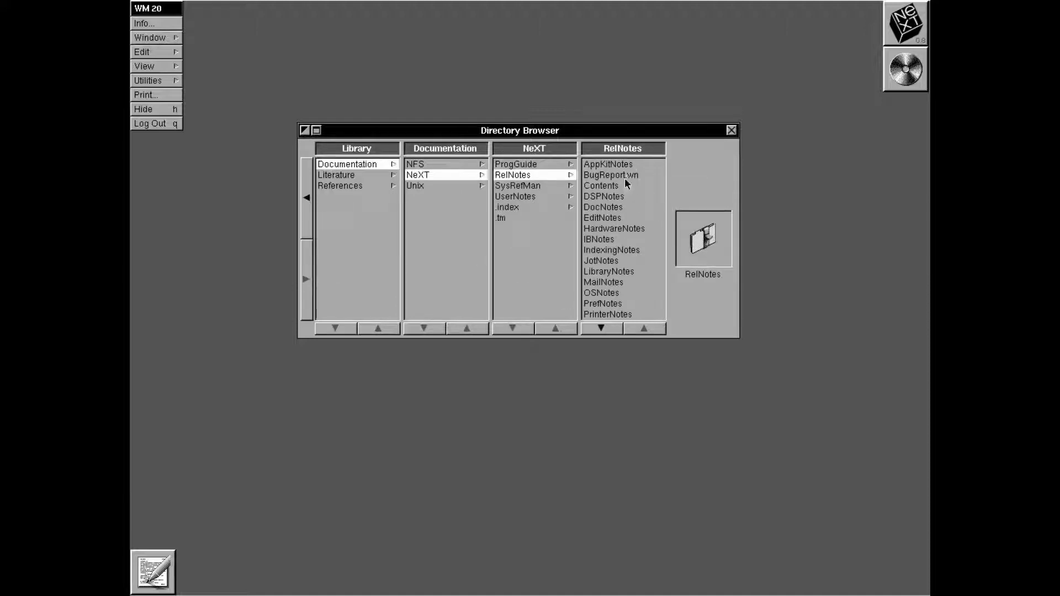
pyautogui.click(621, 209)
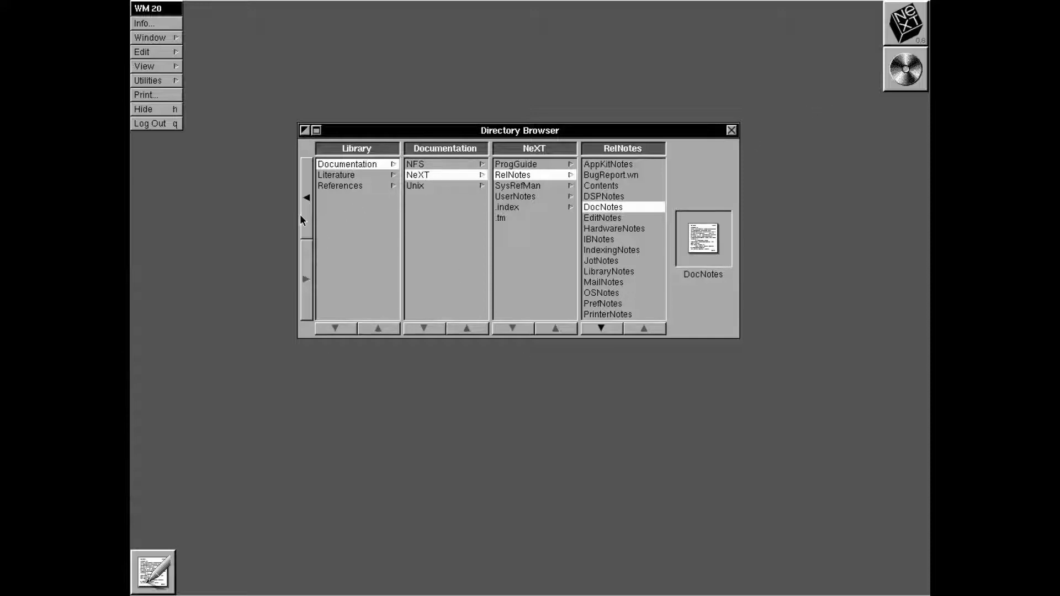
pyautogui.click(309, 218)
pyautogui.click(335, 232)
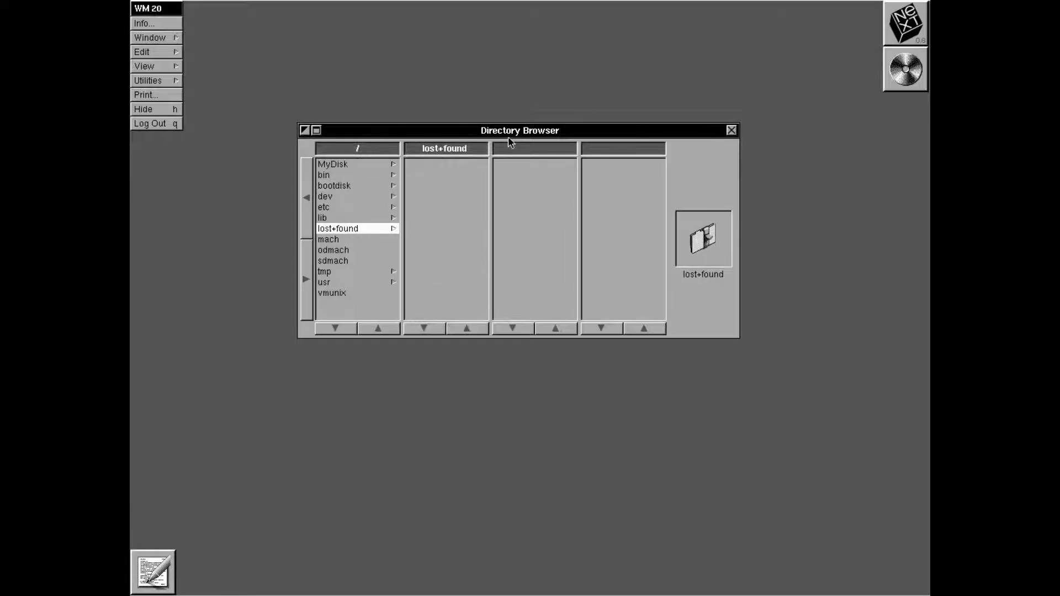
# Look through bootdisk's Apps and Fonts, then the root's lost+found, dev and mach items
pyautogui.click(356, 188)
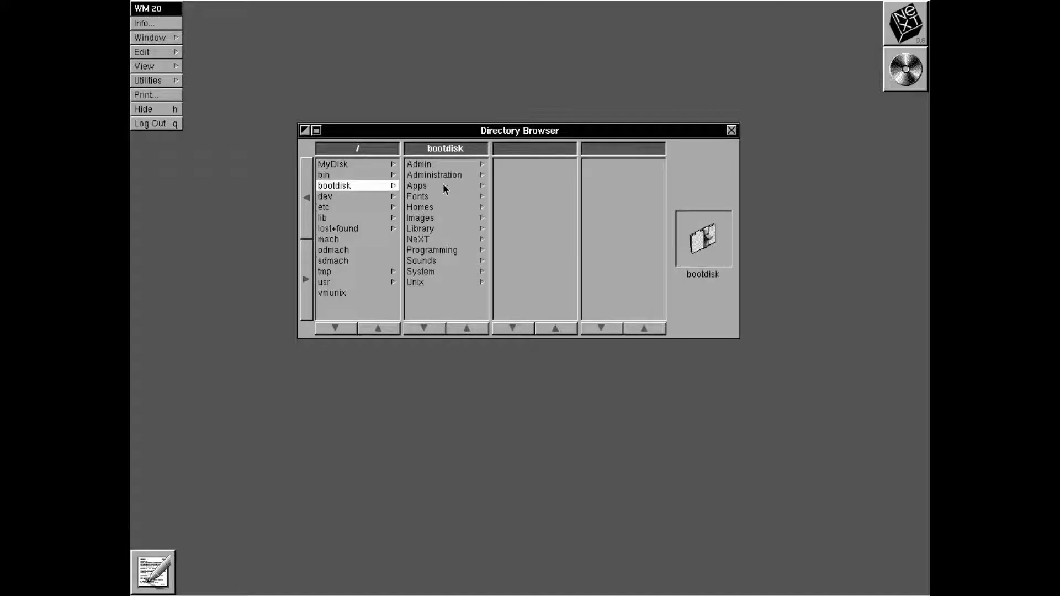
pyautogui.click(445, 187)
pyautogui.click(451, 199)
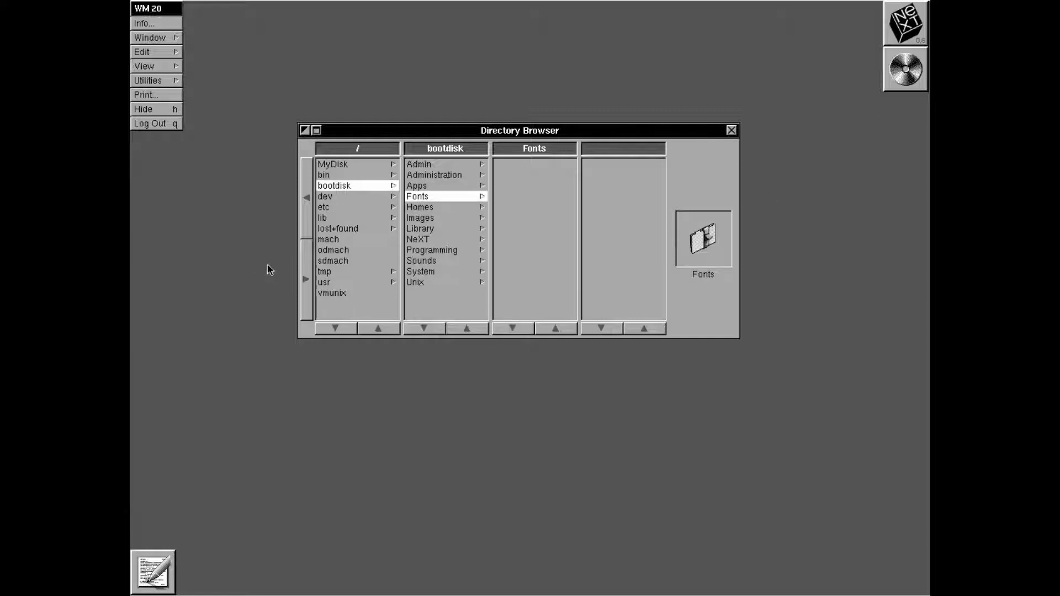
pyautogui.click(377, 229)
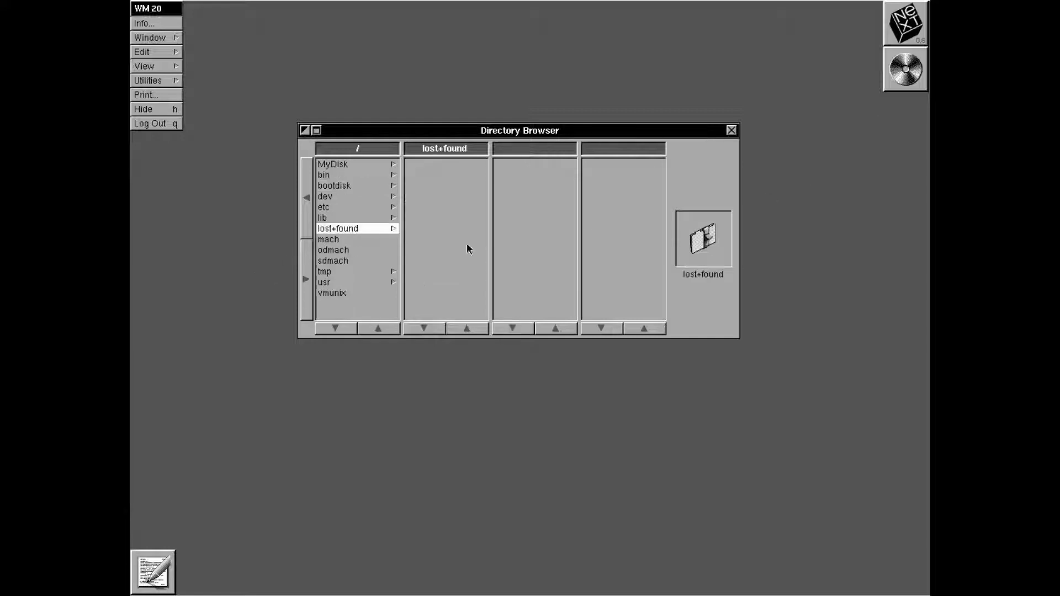
pyautogui.click(357, 197)
pyautogui.click(362, 238)
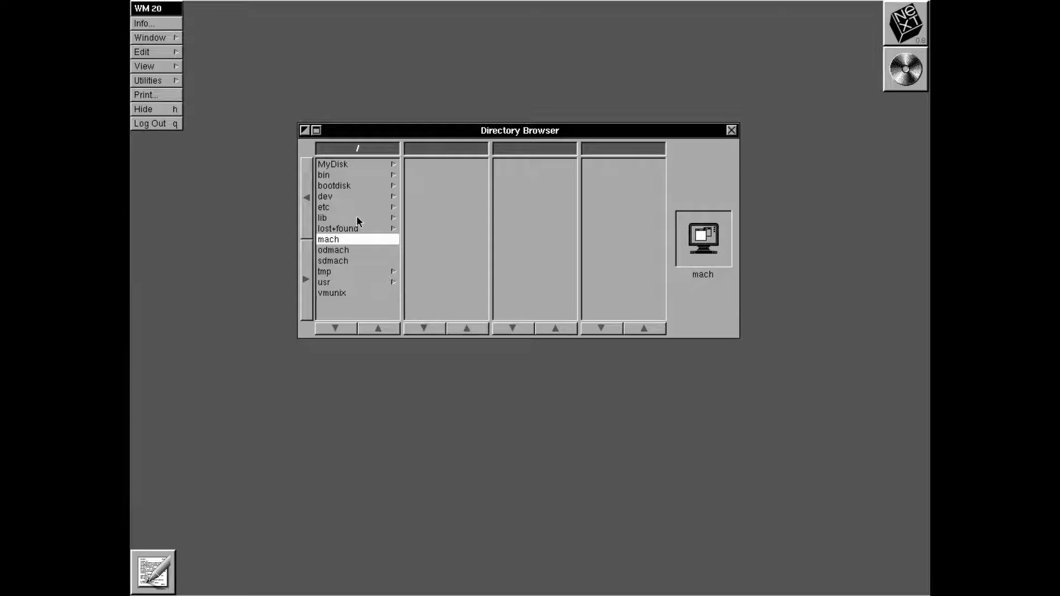
pyautogui.click(348, 197)
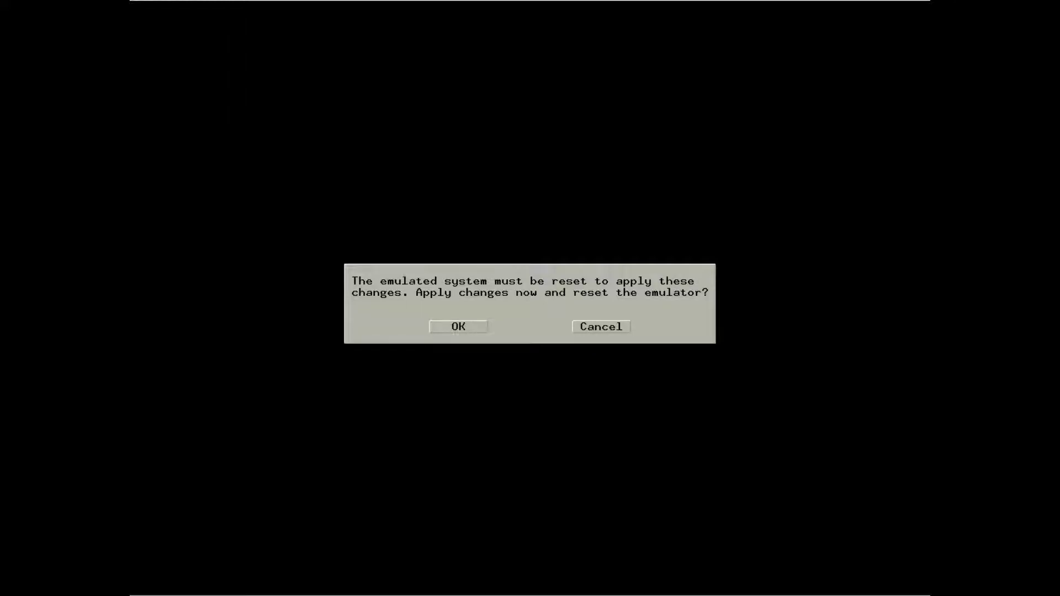
# Confirm the emulator reset and skip ethernet configuration with Ctrl+C while NeXTSTEP 0.9 boots
pyautogui.press('Return')
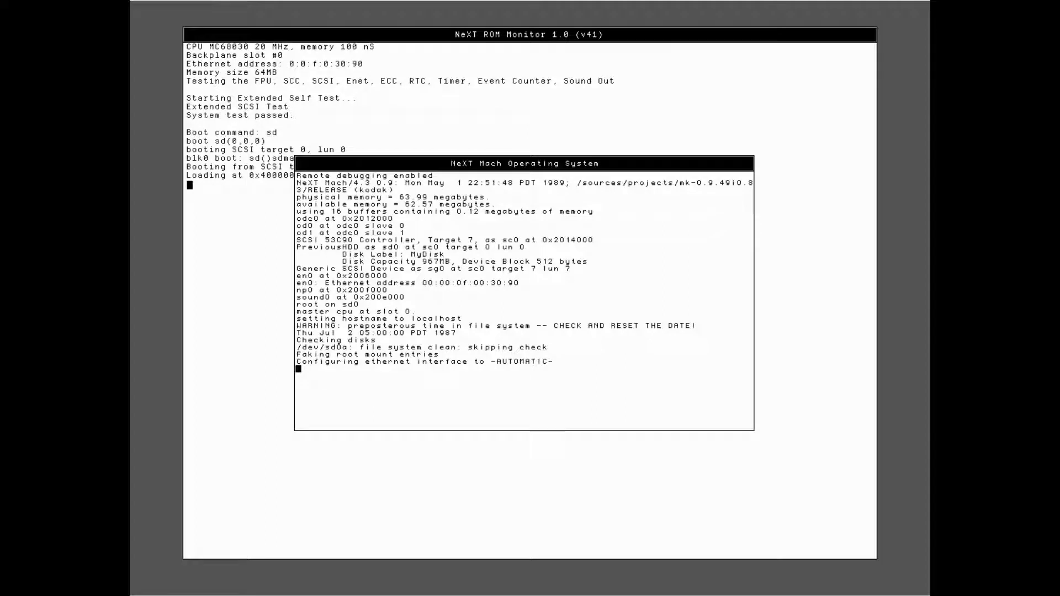
pyautogui.hotkey('ctrl', 'c')
pyautogui.hotkey('ctrl', 'c')
pyautogui.hotkey('ctrl', 'c')
pyautogui.hotkey('ctrl', 'c')
pyautogui.hotkey('ctrl', 'c')
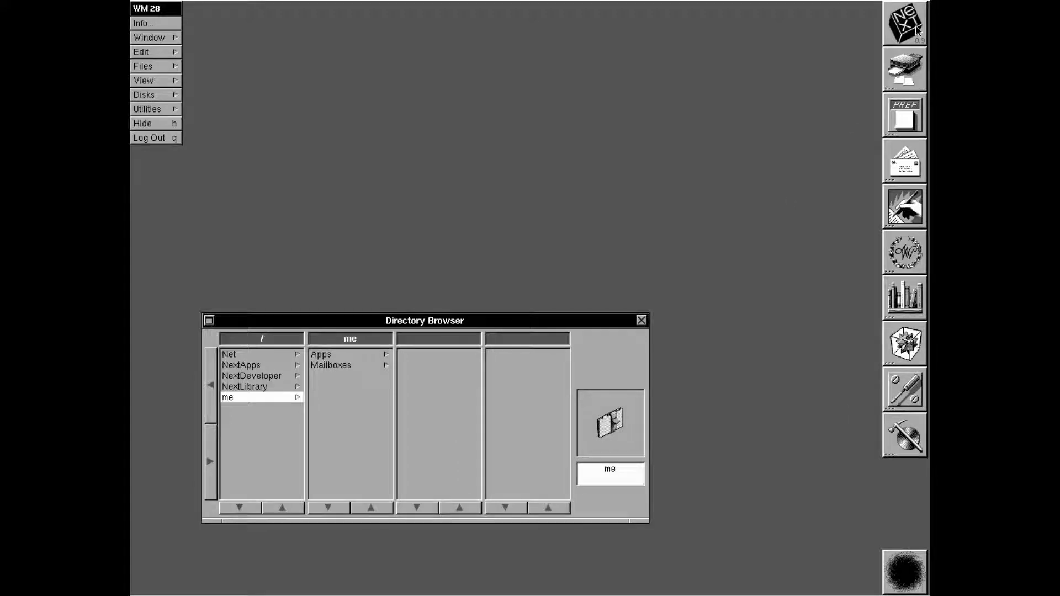
# Launch Printer from the dock to check the np printer queue, then close its window
pyautogui.moveTo(916, 26)
pyautogui.mouseDown()
pyautogui.moveTo(929, 235)
pyautogui.moveTo(926, 216)
pyautogui.moveTo(873, 171)
pyautogui.moveTo(812, 72)
pyautogui.moveTo(750, 110)
pyautogui.moveTo(690, 586)
pyautogui.moveTo(552, 199)
pyautogui.moveTo(441, 161)
pyautogui.moveTo(446, 22)
pyautogui.moveTo(554, 171)
pyautogui.moveTo(168, 121)
pyautogui.moveTo(552, 216)
pyautogui.moveTo(911, 45)
pyautogui.moveTo(928, 17)
pyautogui.mouseUp()
pyautogui.doubleClick(898, 81)
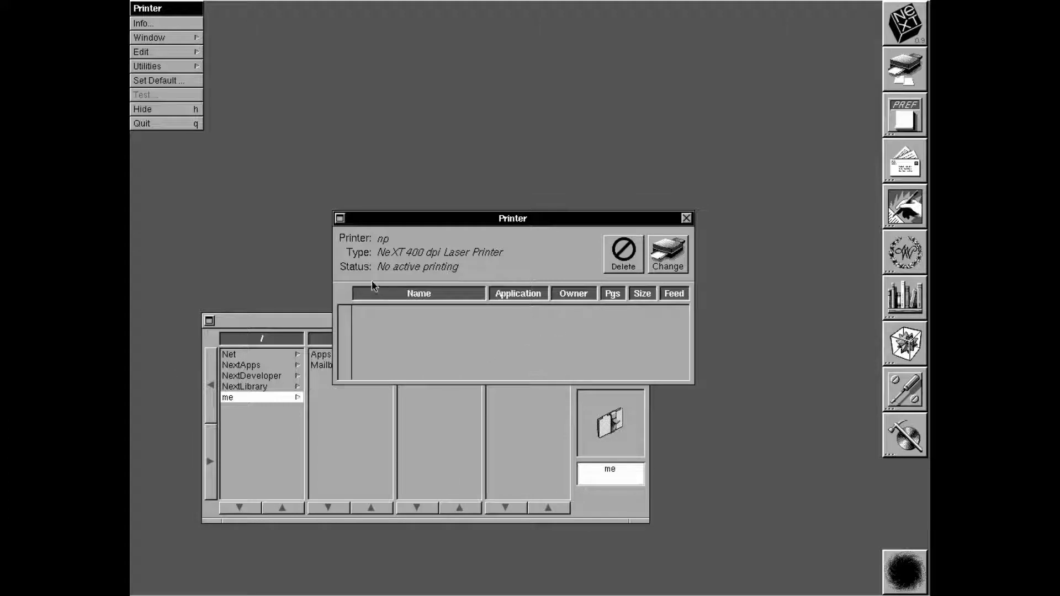
pyautogui.press('super+w')
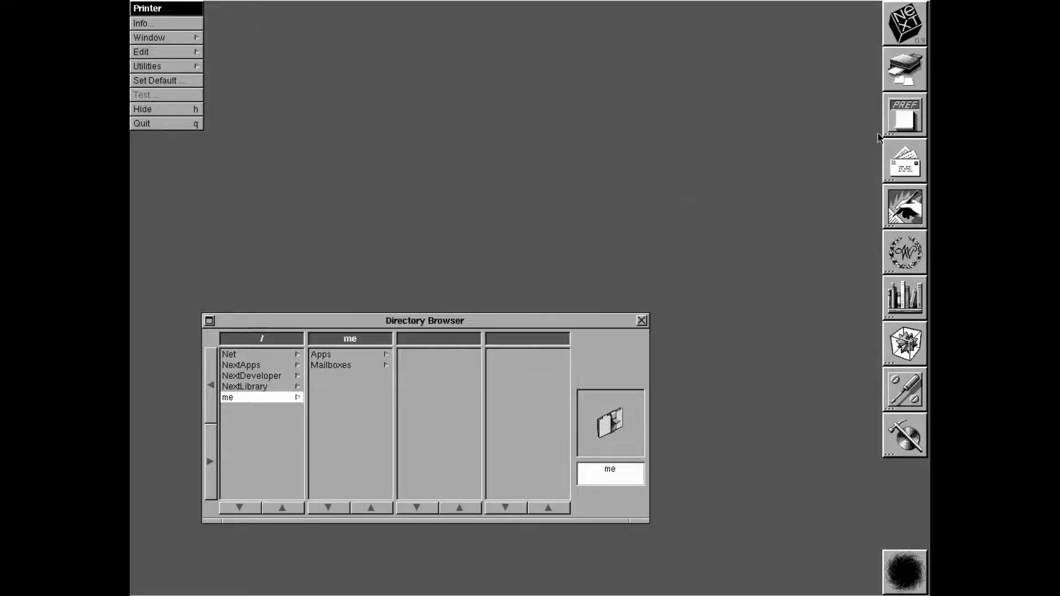
# Launch Preferences and view the Password panel, then the Startup panel with Optical, SCSI and Ethernet
pyautogui.doubleClick(915, 118)
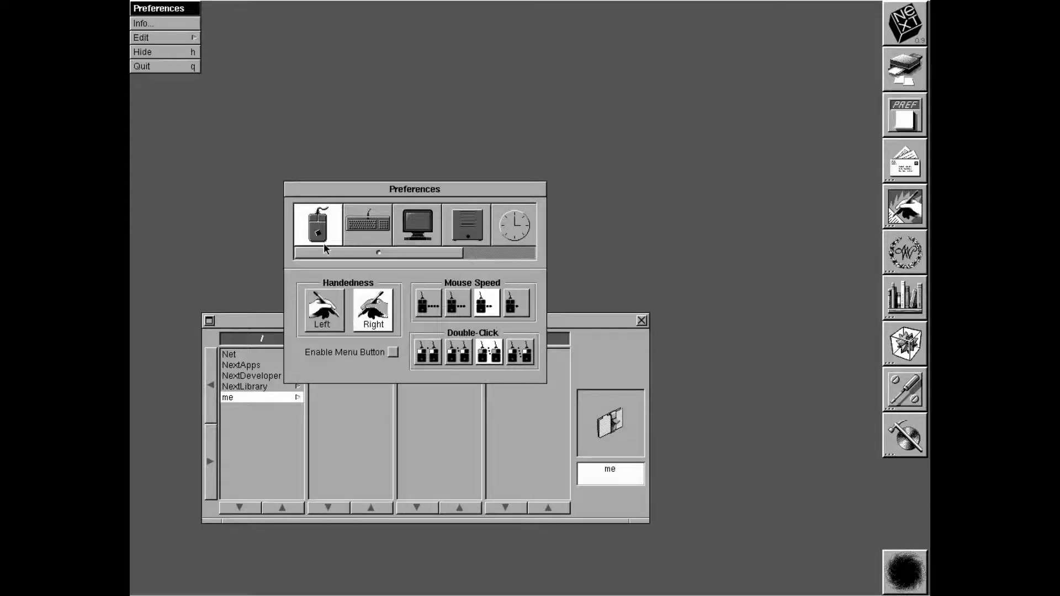
pyautogui.moveTo(384, 253); pyautogui.dragTo(525, 306)
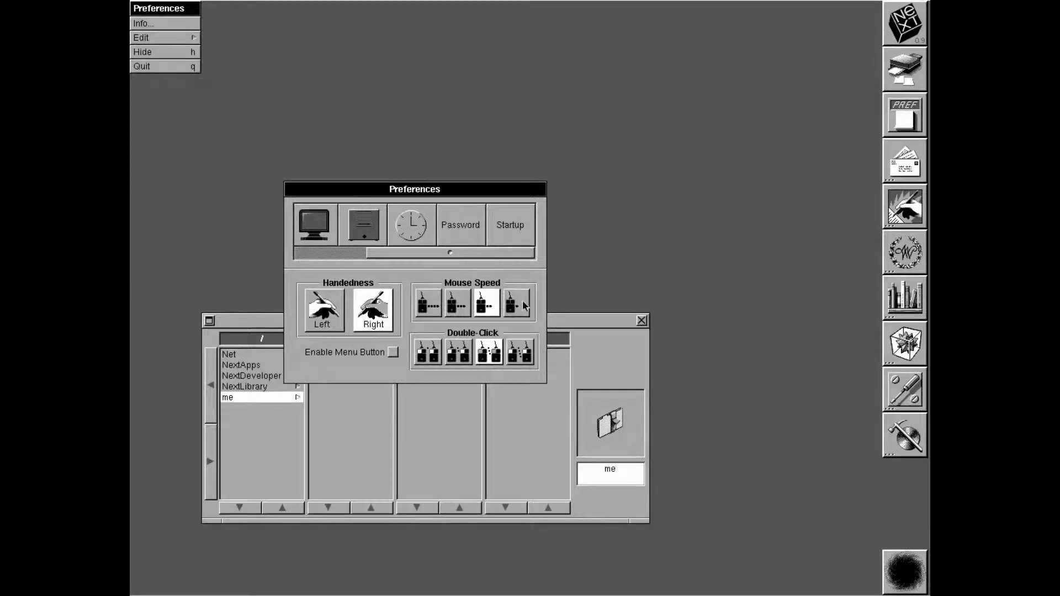
pyautogui.click(460, 233)
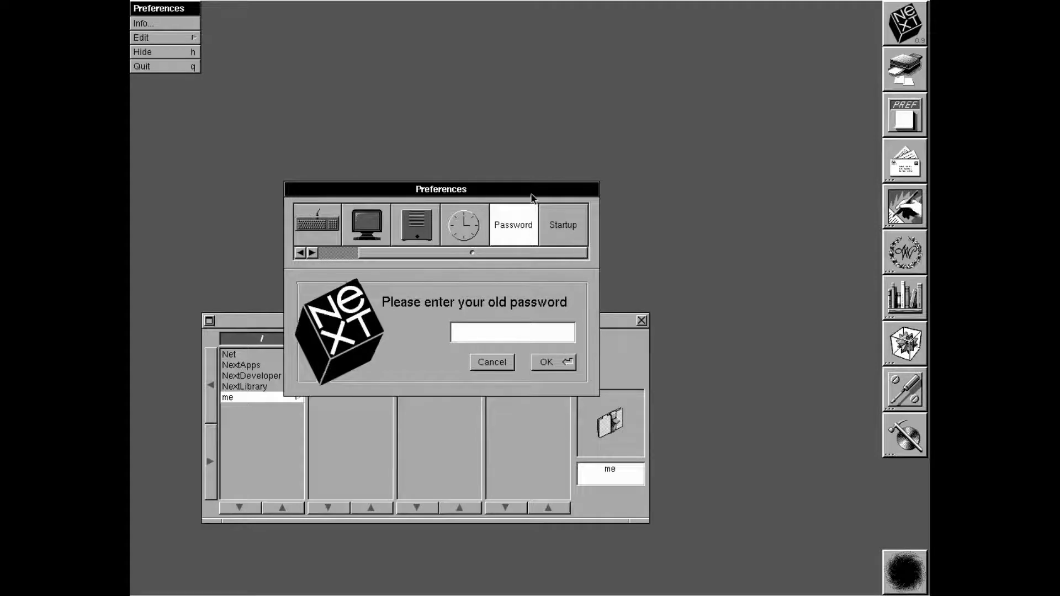
pyautogui.click(561, 224)
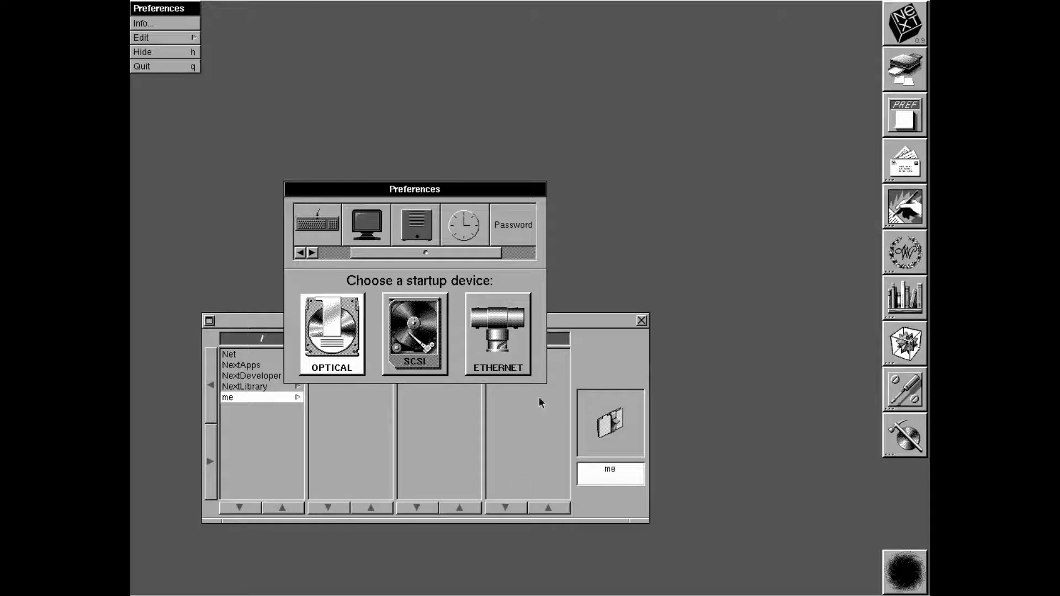
# Step through the Mouse, Keyboard, Display, System and Date & Time preference panels
pyautogui.moveTo(439, 253); pyautogui.dragTo(319, 261)
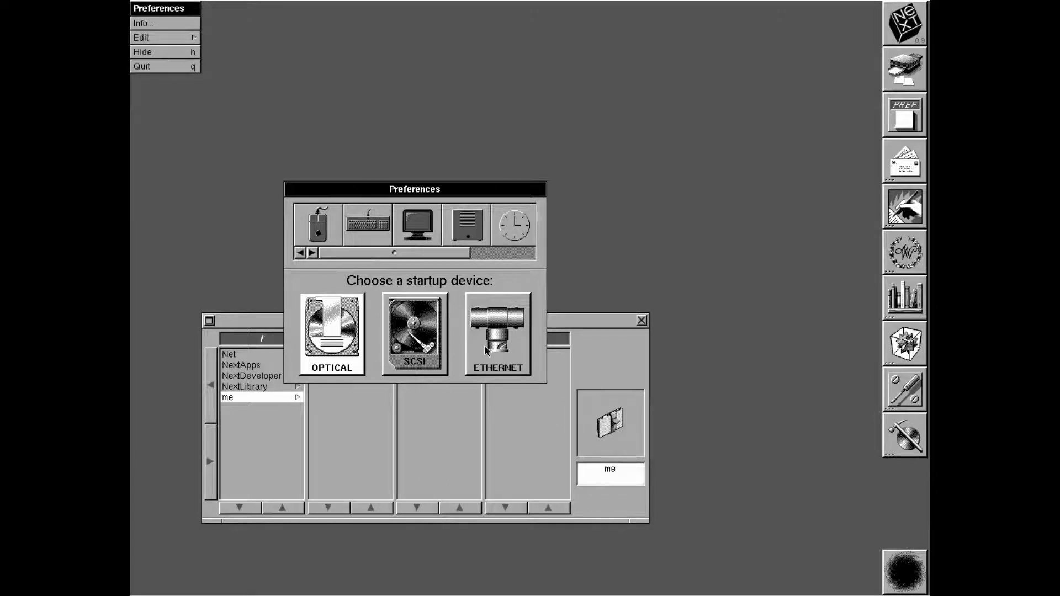
pyautogui.click(316, 237)
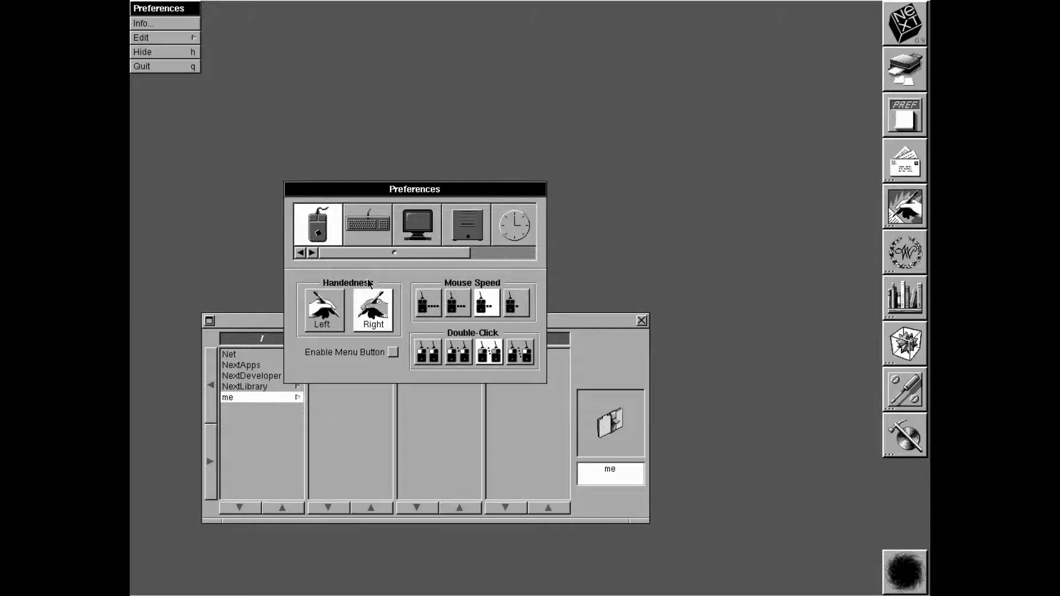
pyautogui.click(371, 216)
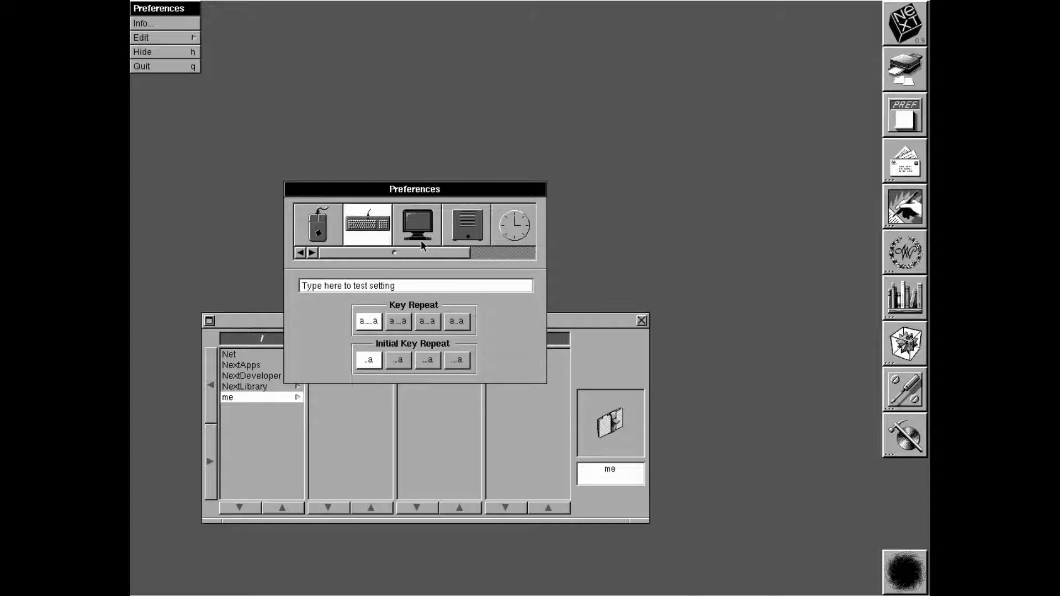
pyautogui.click(421, 243)
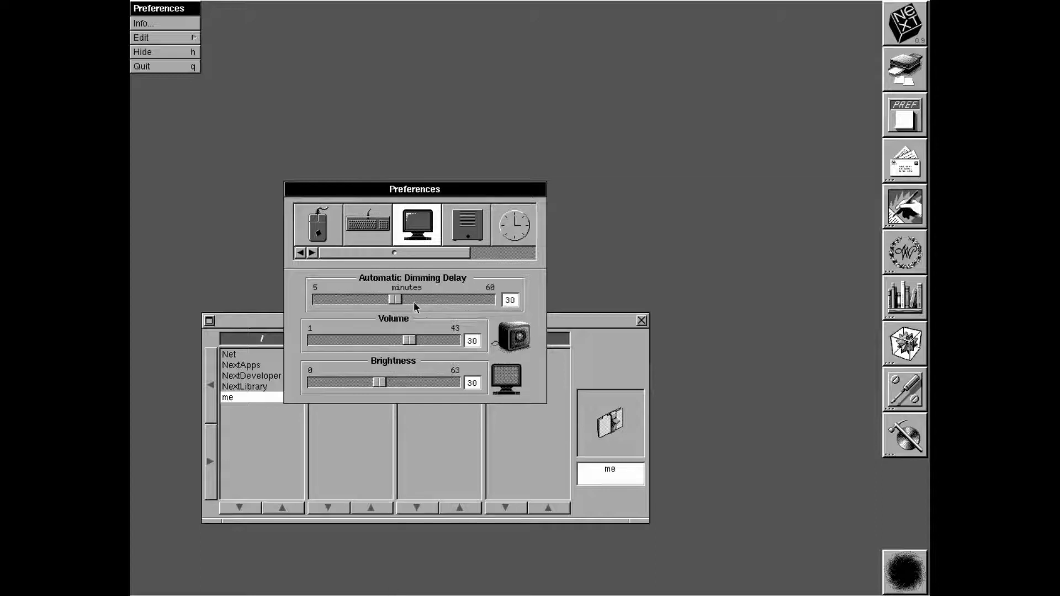
pyautogui.click(458, 227)
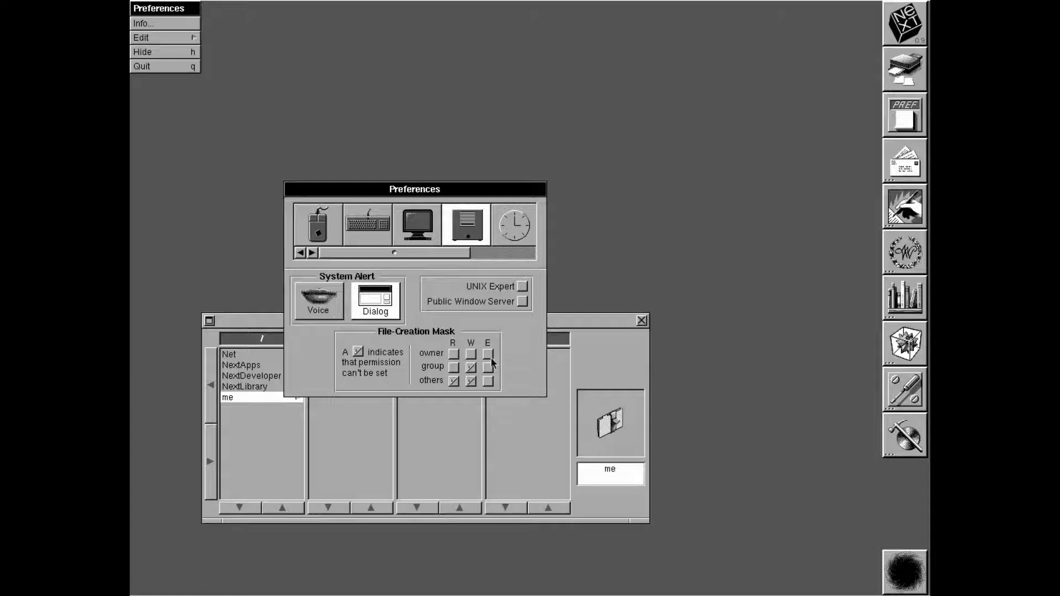
pyautogui.moveTo(408, 253); pyautogui.dragTo(448, 252)
pyautogui.click(448, 226)
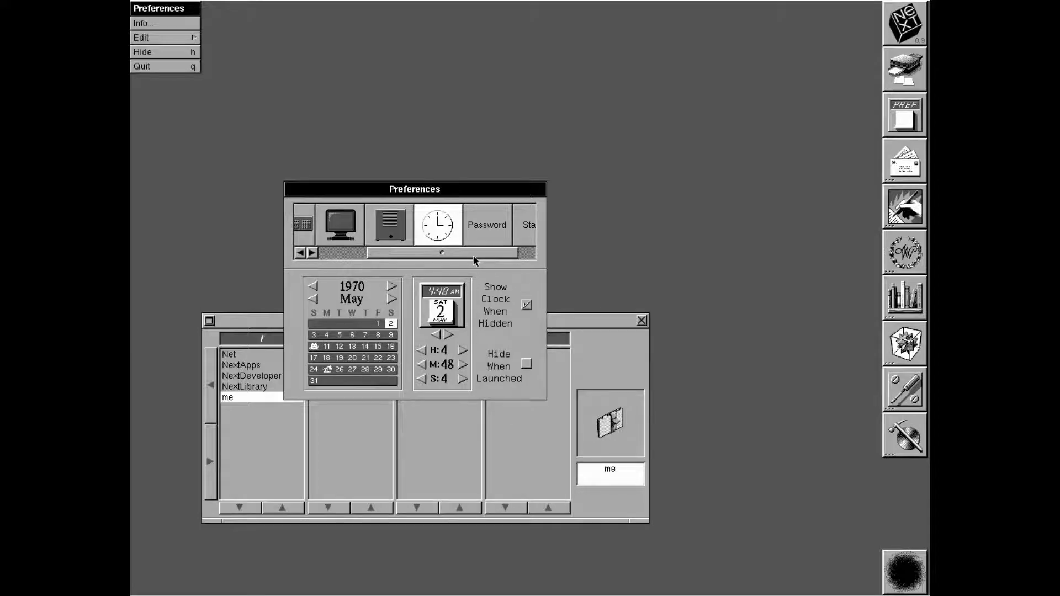
pyautogui.moveTo(503, 252); pyautogui.dragTo(535, 254)
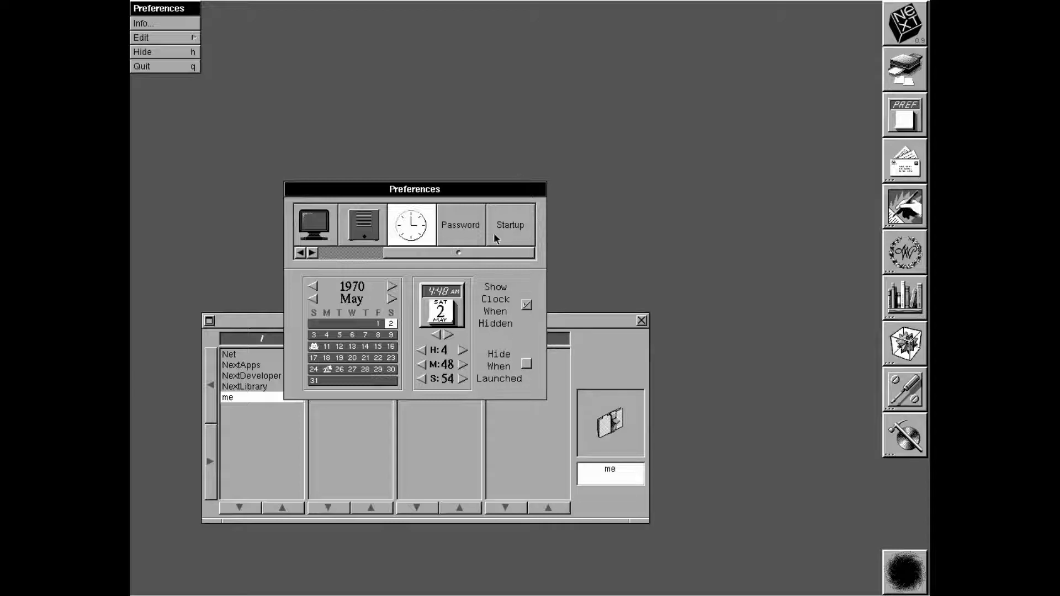
# Quit Preferences, launch Mail and position its Active.mbox window beside the Directory Browser
pyautogui.click(166, 69)
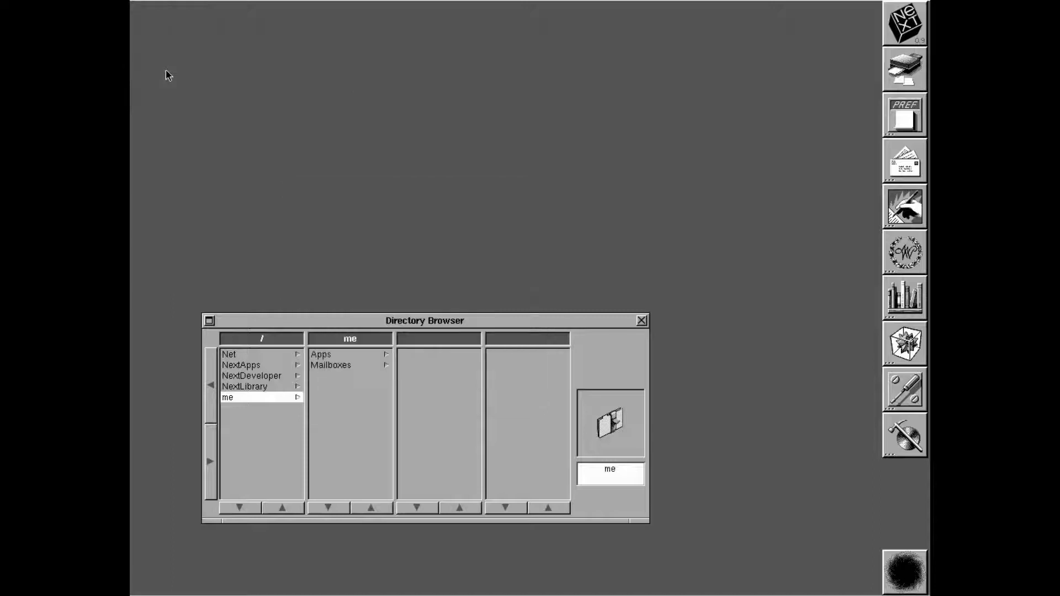
pyautogui.doubleClick(895, 156)
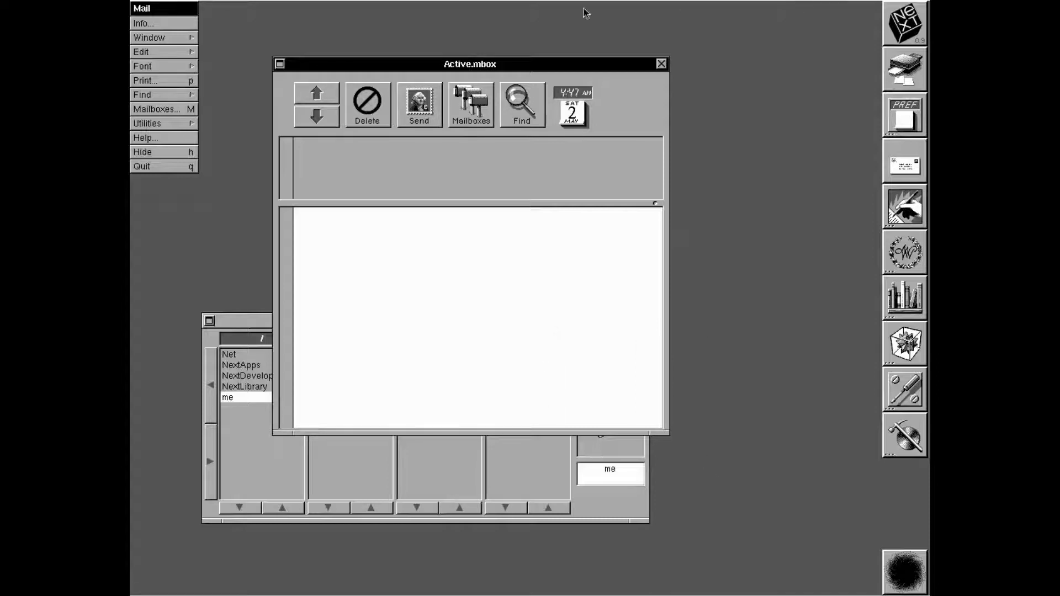
pyautogui.moveTo(465, 73); pyautogui.dragTo(516, 176)
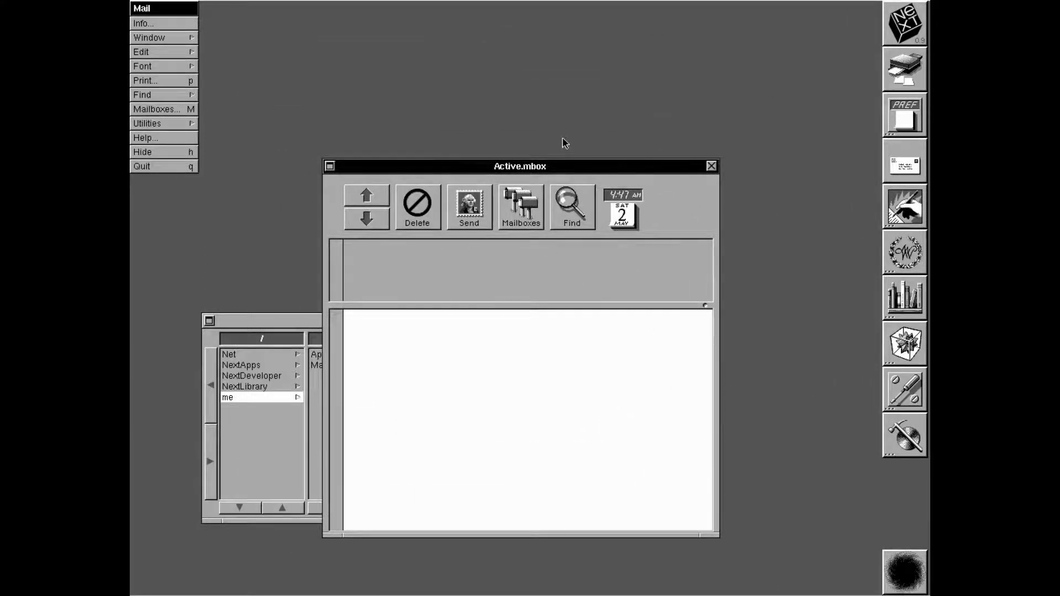
pyautogui.moveTo(548, 172); pyautogui.dragTo(546, 141)
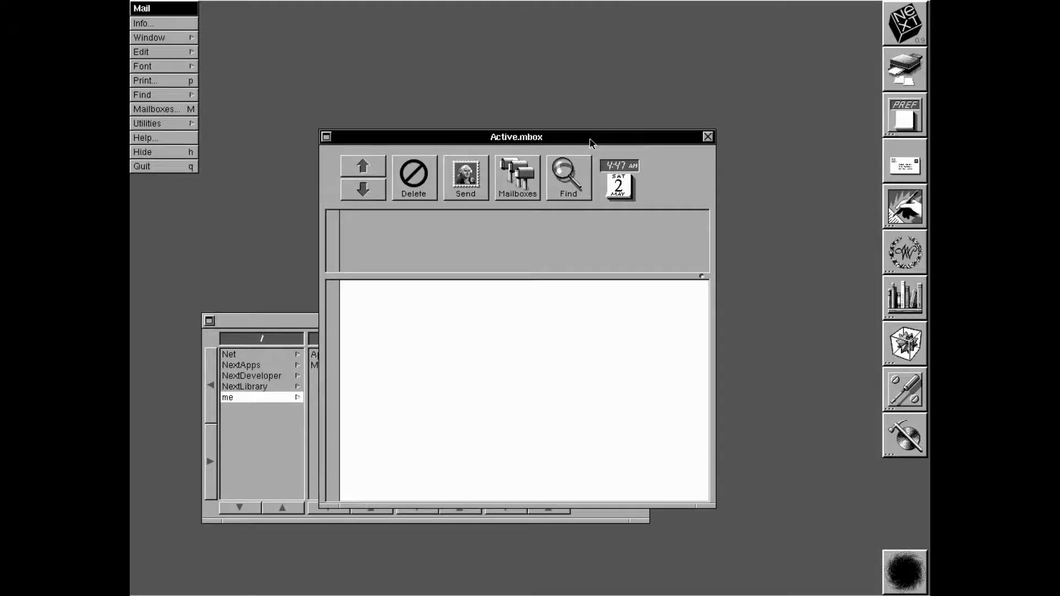
pyautogui.moveTo(590, 144); pyautogui.dragTo(590, 82)
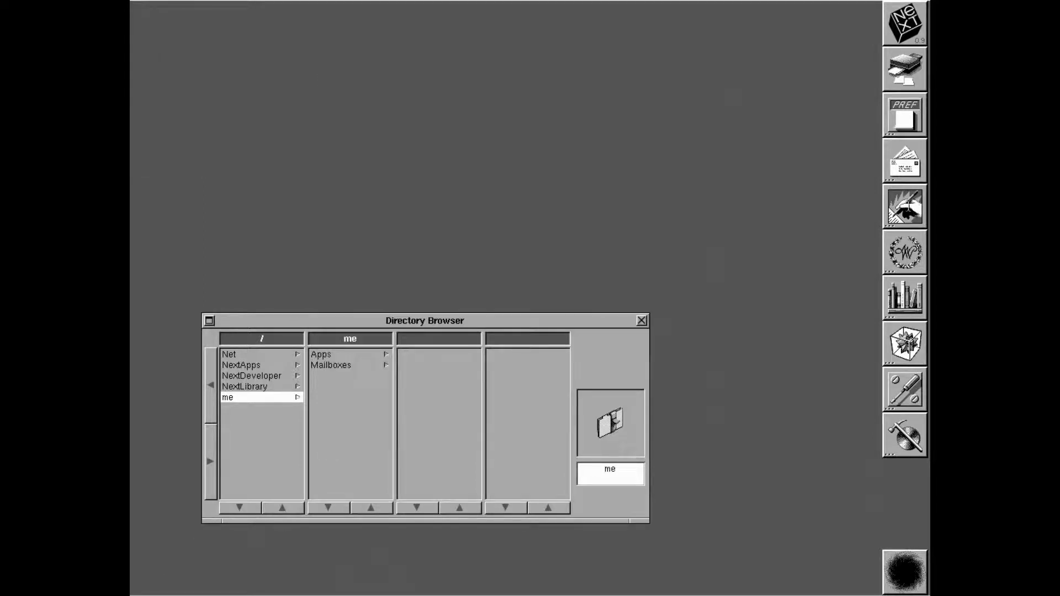
# Launch WriteNow and look through the document types in its Save As panel
pyautogui.doubleClick(910, 205)
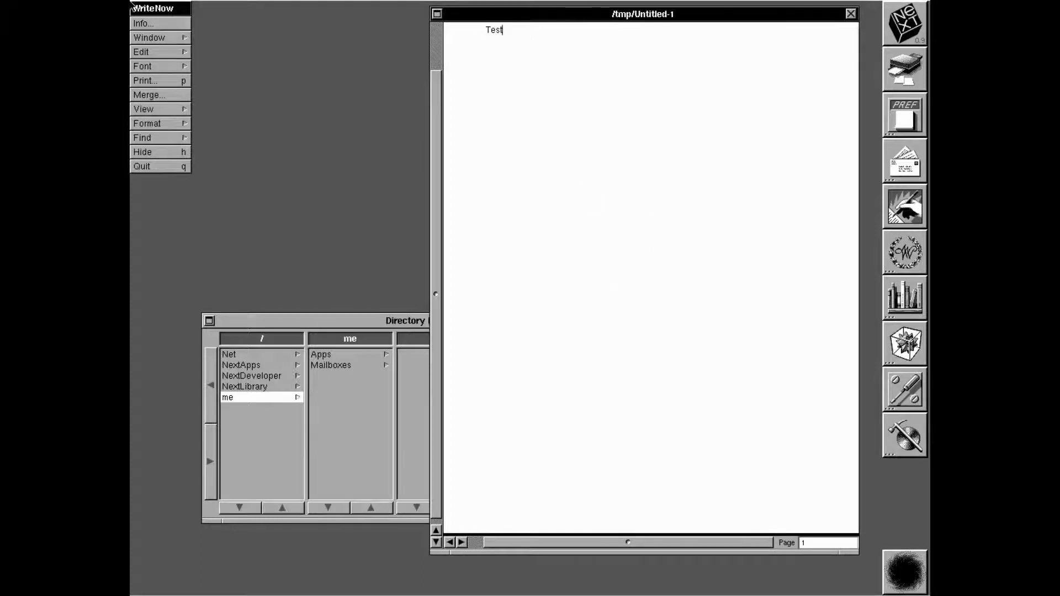
pyautogui.click(157, 37)
pyautogui.click(228, 65)
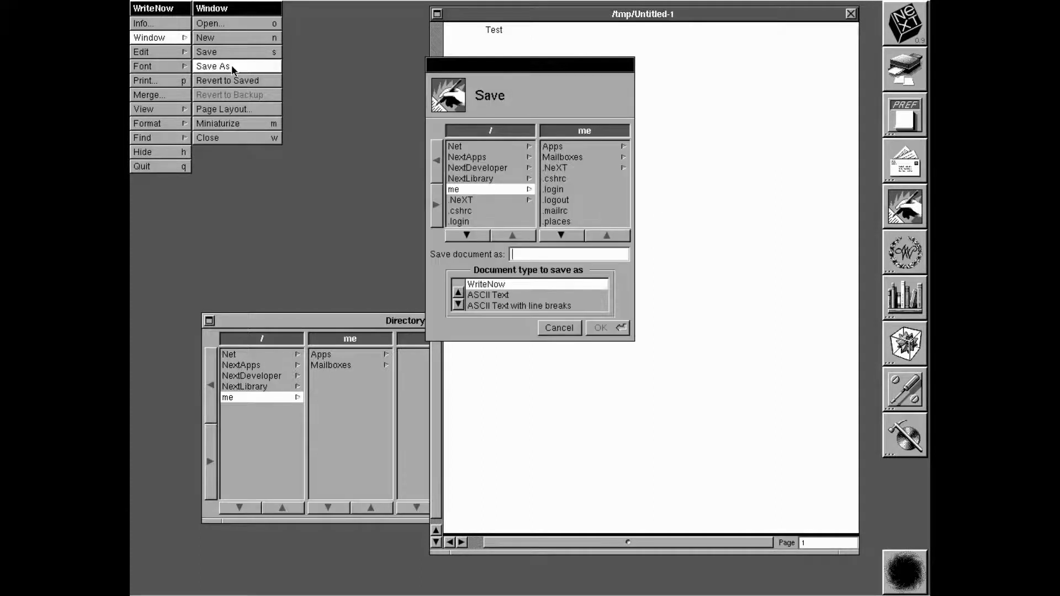
pyautogui.click(460, 306)
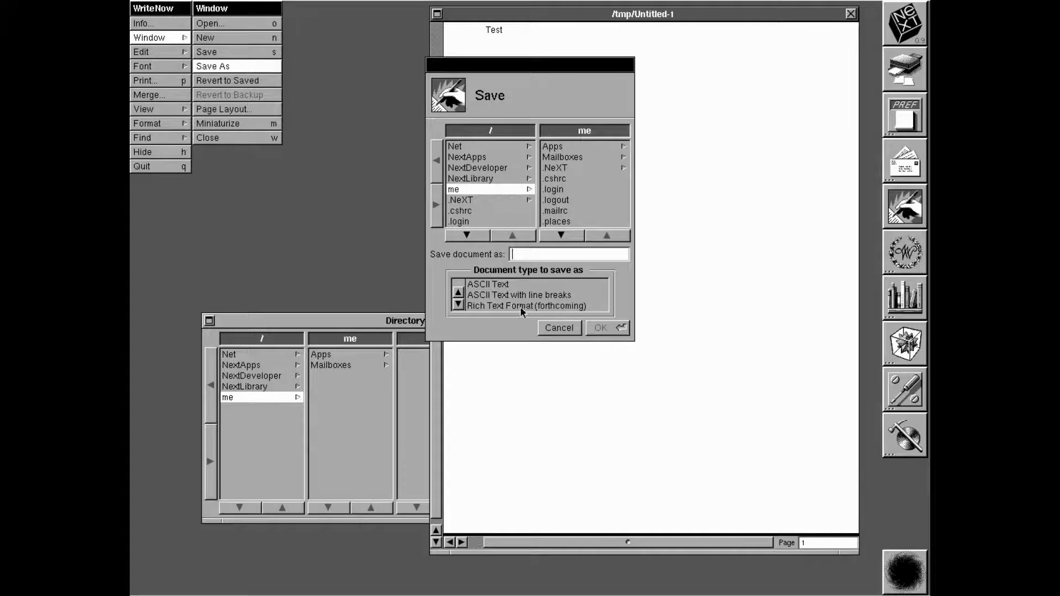
pyautogui.click(457, 293)
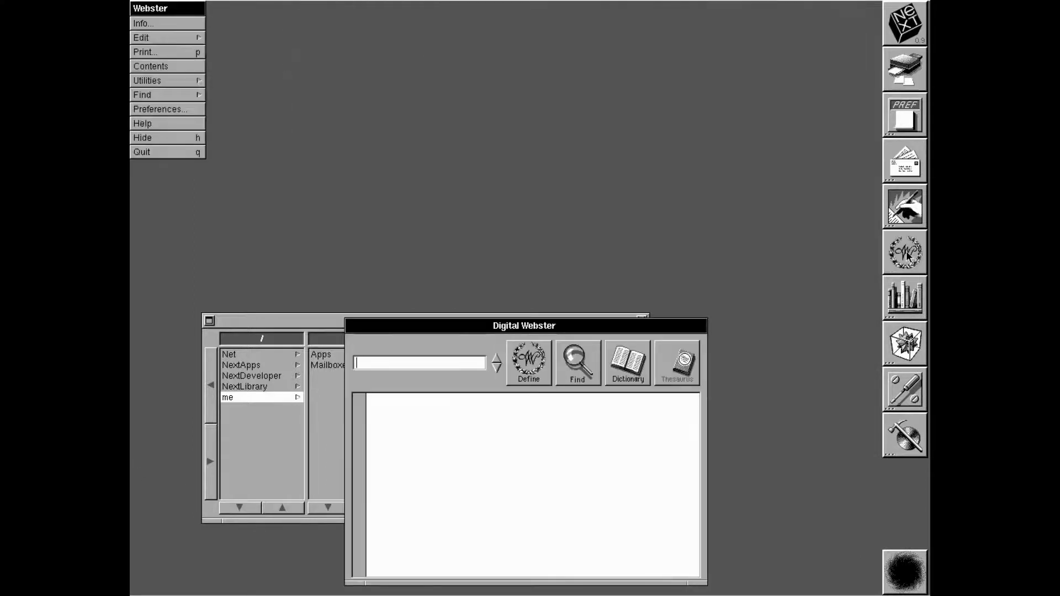
# Move the Webster window to the top and look up 'Test' in the Dictionary
pyautogui.moveTo(555, 330); pyautogui.dragTo(518, 50)
pyautogui.click(573, 85)
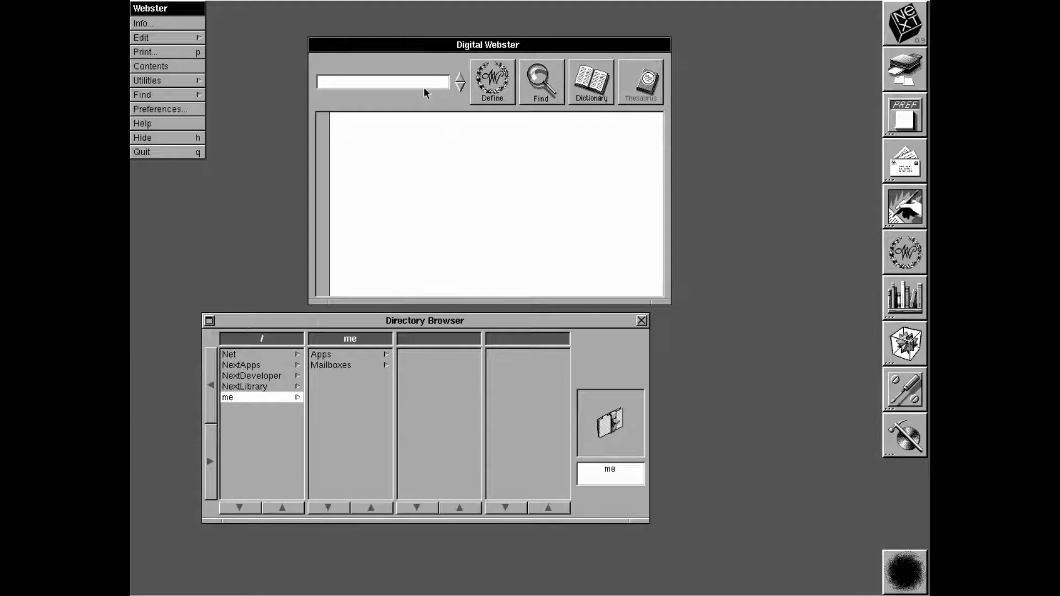
pyautogui.press('Return')
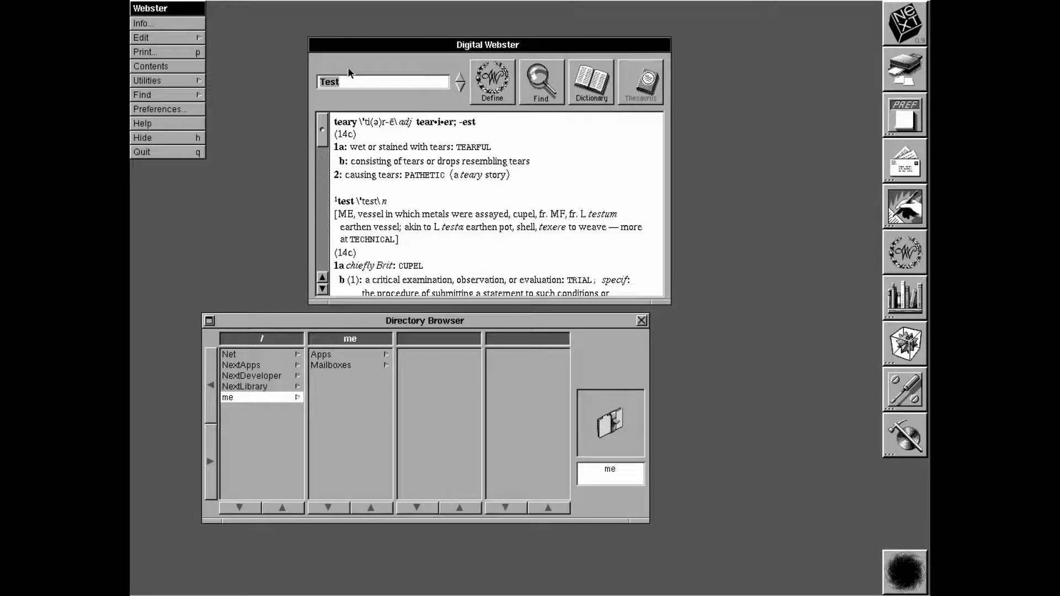
# Scroll through the definitions of Test, then quit Digital Webster
pyautogui.moveTo(323, 130); pyautogui.dragTo(286, 104)
pyautogui.moveTo(325, 138); pyautogui.dragTo(264, 4)
pyautogui.click(155, 154)
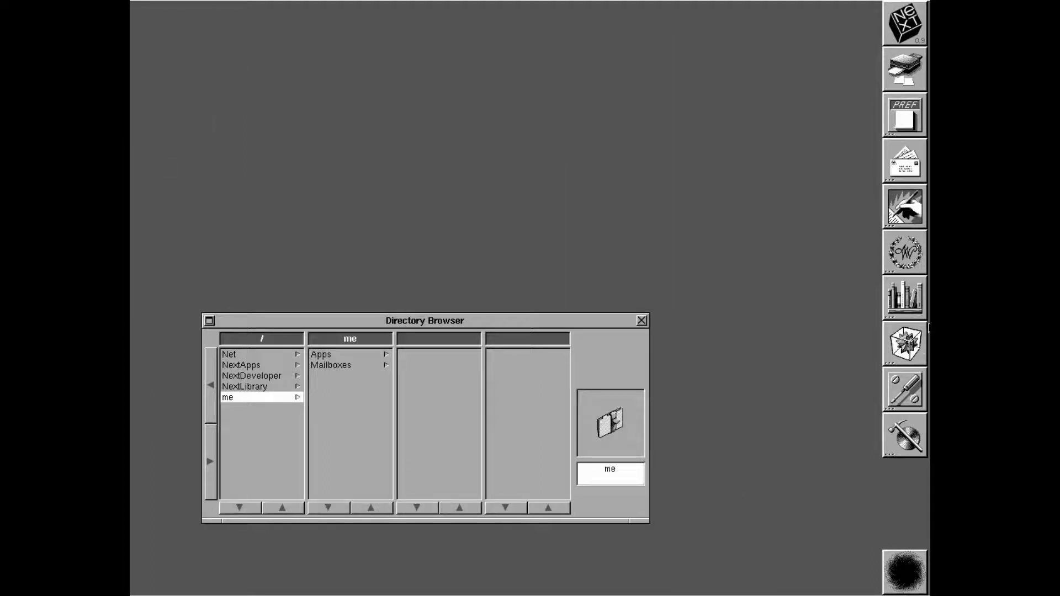
# Launch Digital Librarian and search the Shakespeare collection for 'Romeo'
pyautogui.doubleClick(913, 297)
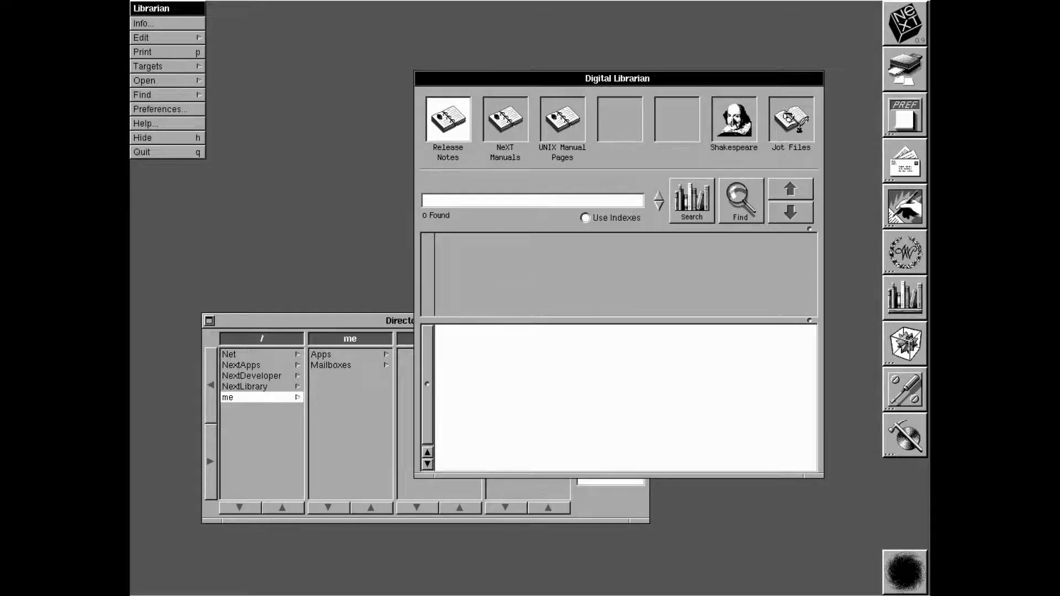
pyautogui.click(739, 132)
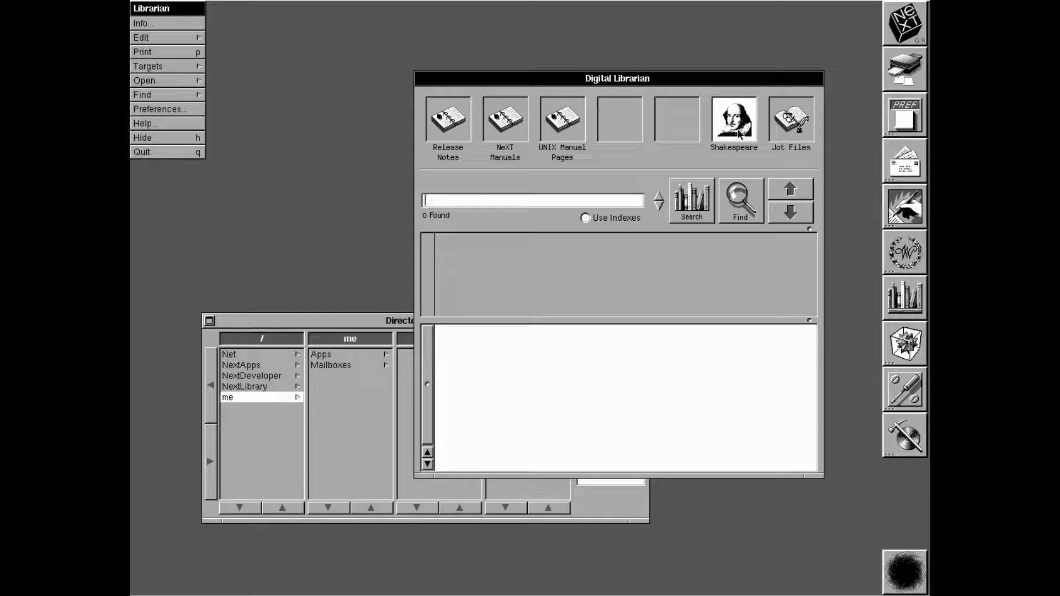
pyautogui.moveTo(667, 81); pyautogui.dragTo(539, 86)
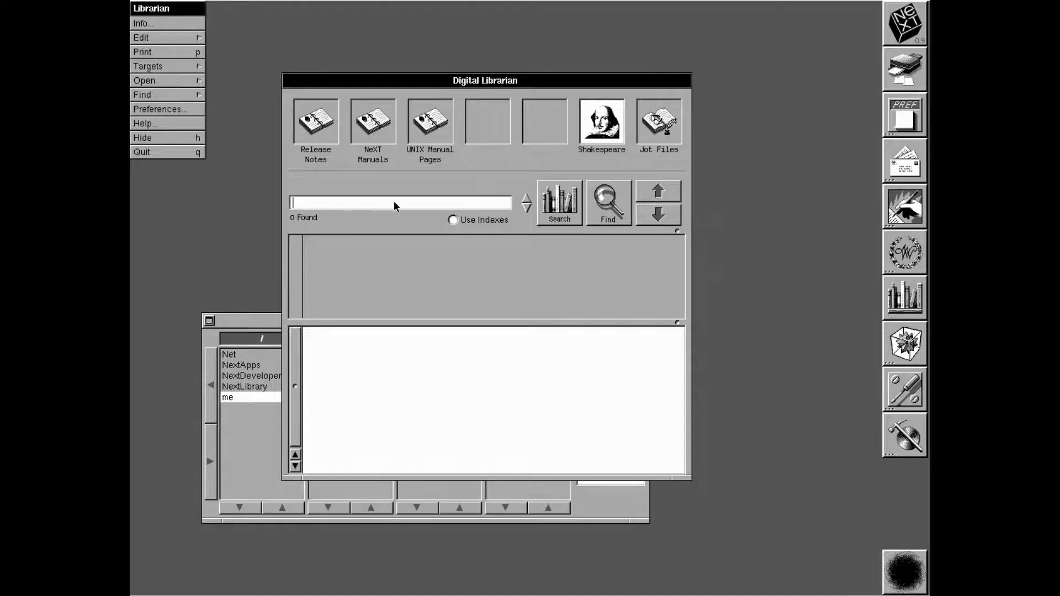
pyautogui.write('Romeo')
pyautogui.press('Return')
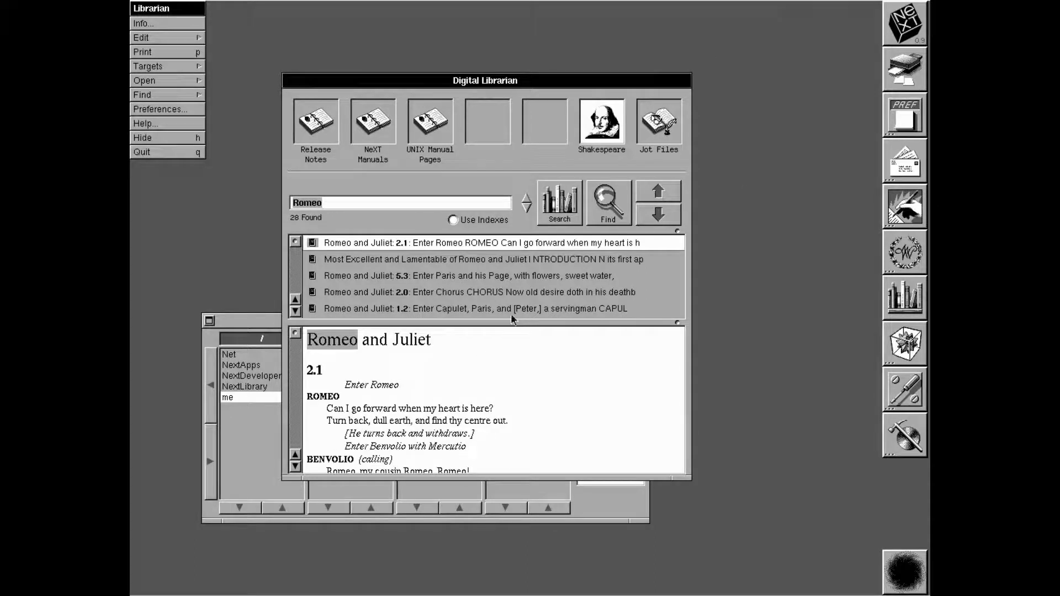
# Open the Romeo and Juliet introduction match, scroll it, then hide Librarian
pyautogui.click(490, 271)
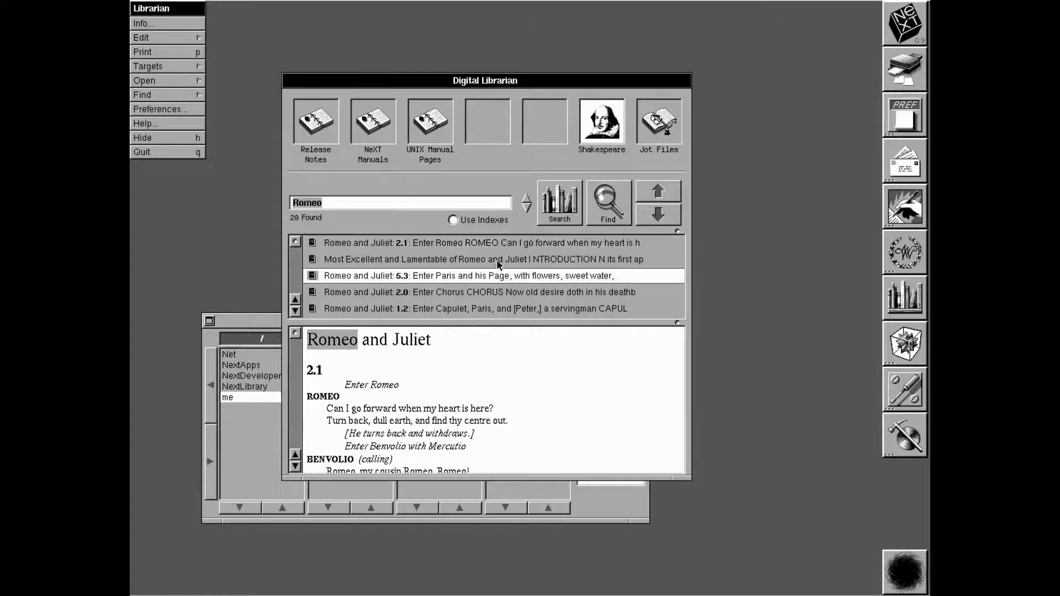
pyautogui.click(497, 262)
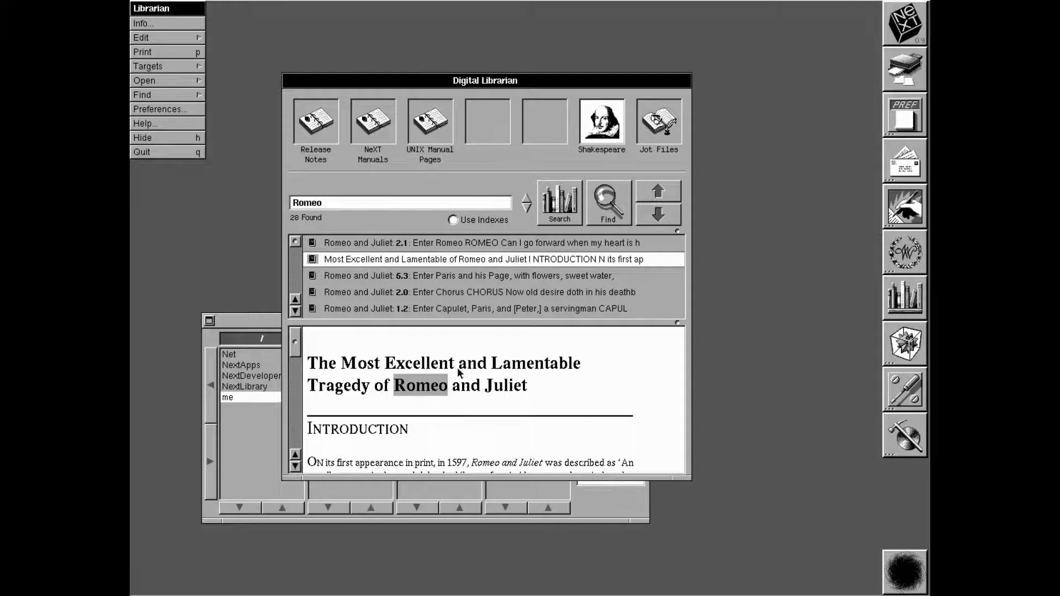
pyautogui.moveTo(297, 339); pyautogui.dragTo(297, 354)
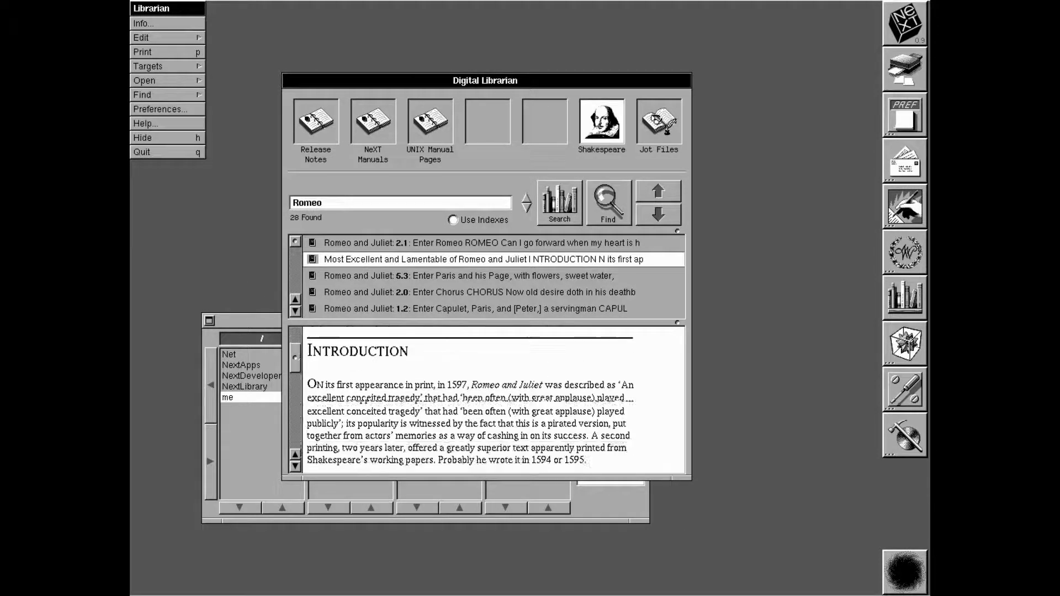
pyautogui.press('super+h')
# Browse NextLibrary, NextDeveloper, NextApps and Net, previewing Mathematica.app and Shell
pyautogui.click(270, 388)
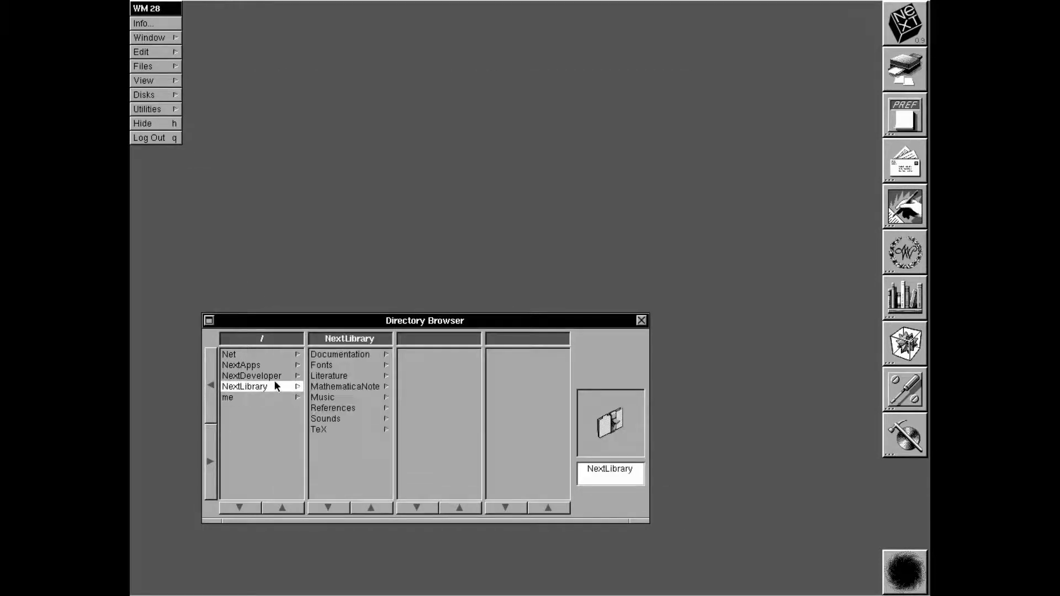
pyautogui.click(277, 376)
pyautogui.click(275, 365)
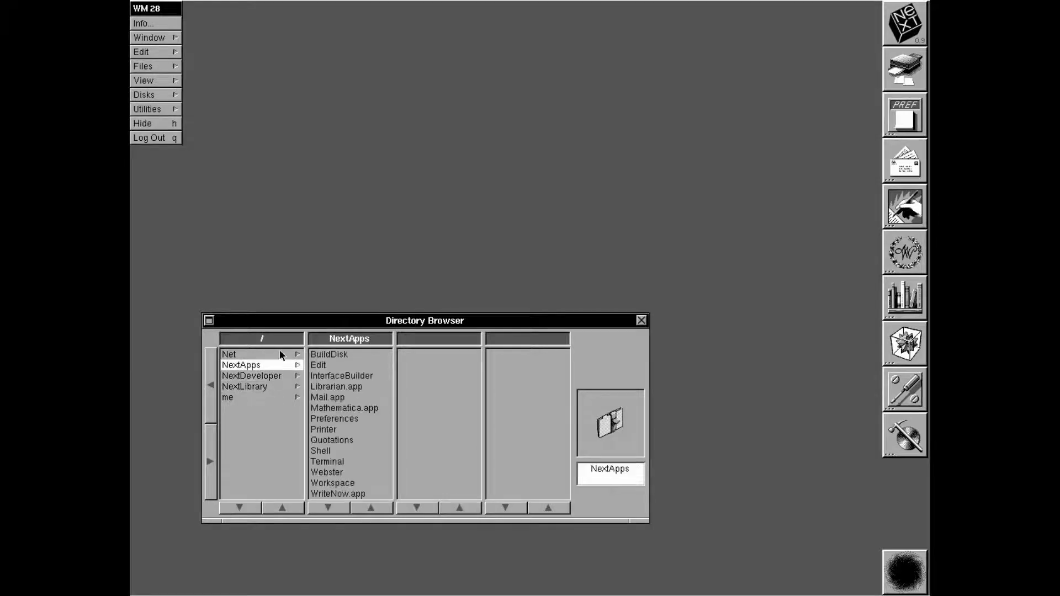
pyautogui.click(280, 353)
pyautogui.click(283, 366)
pyautogui.click(346, 409)
pyautogui.click(362, 452)
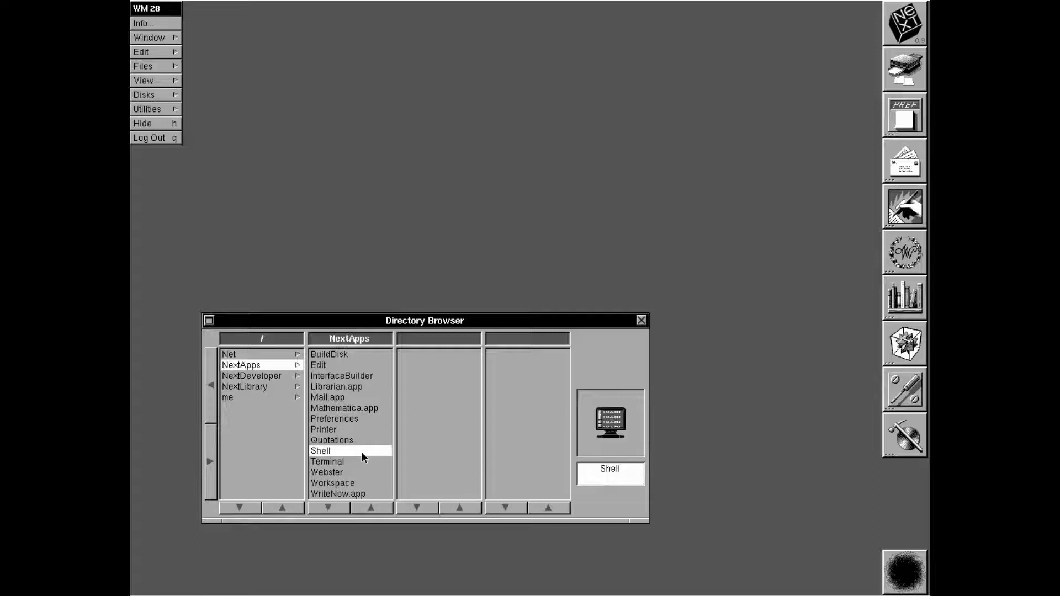
# Browse NextLibrary and the me folder, then open NextDeveloper's Demos folder
pyautogui.click(247, 383)
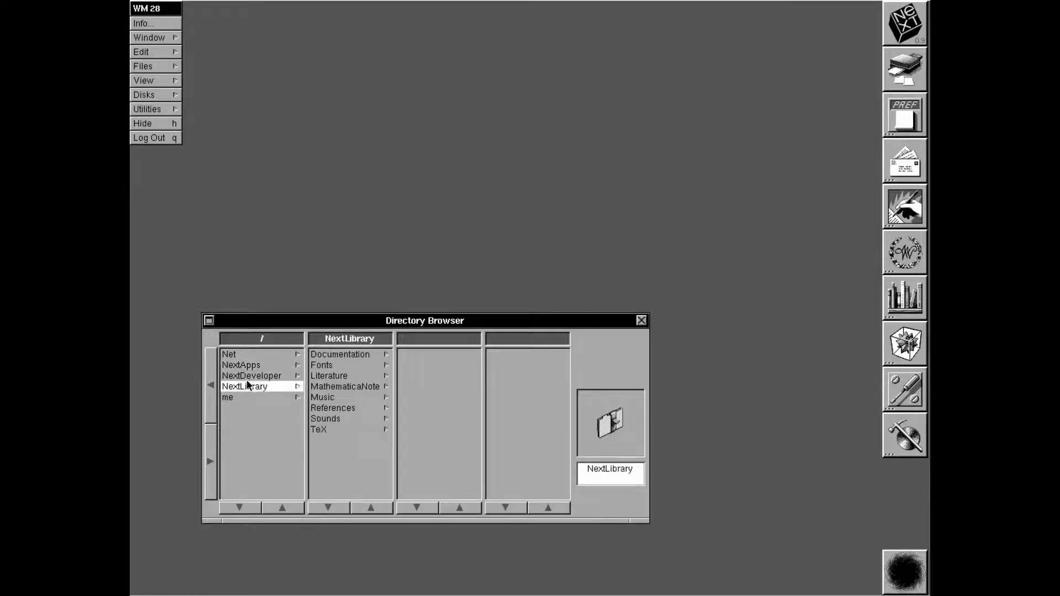
pyautogui.click(249, 376)
pyautogui.click(251, 396)
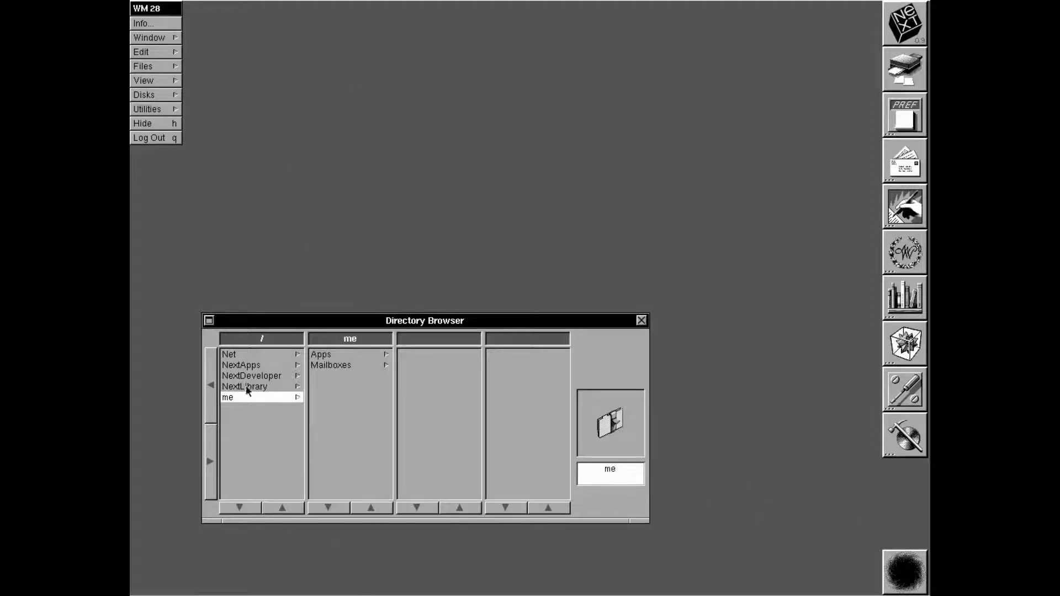
pyautogui.click(295, 388)
pyautogui.click(286, 375)
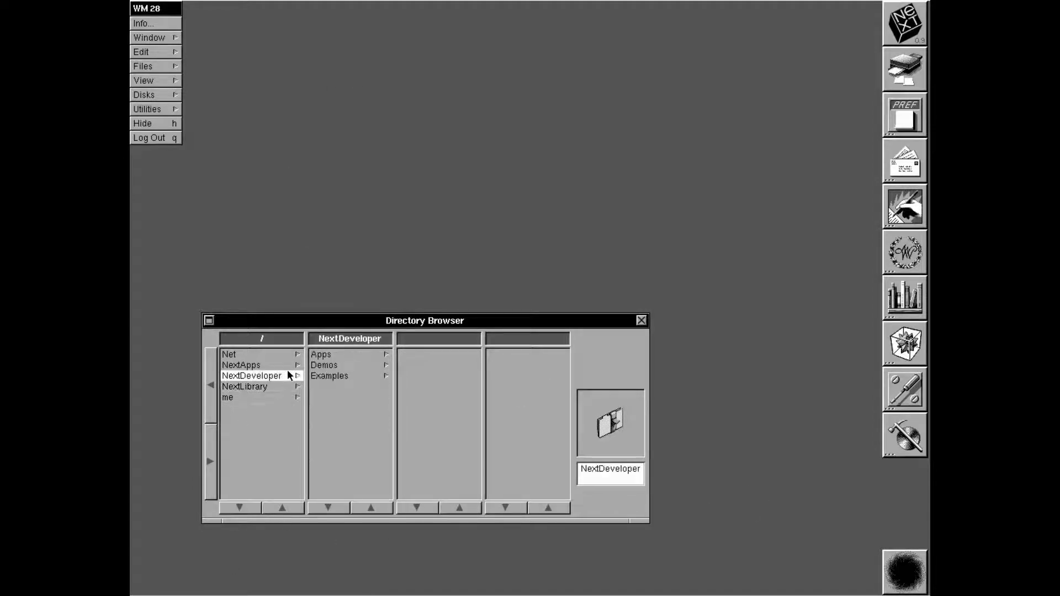
pyautogui.click(334, 365)
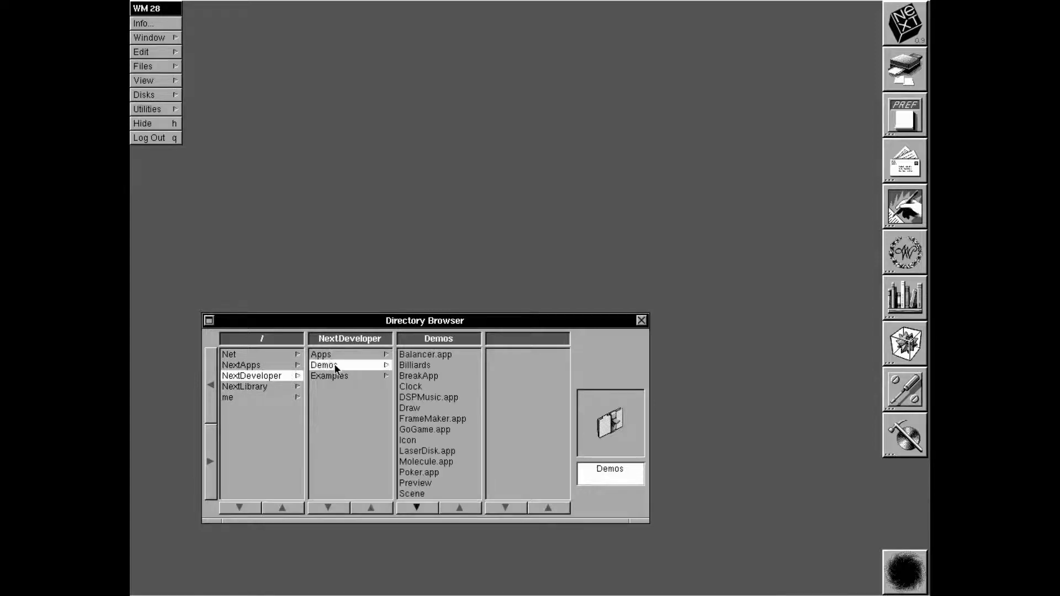
# Launch the Balancer demo and start the Balancing Seal simulation
pyautogui.doubleClick(443, 356)
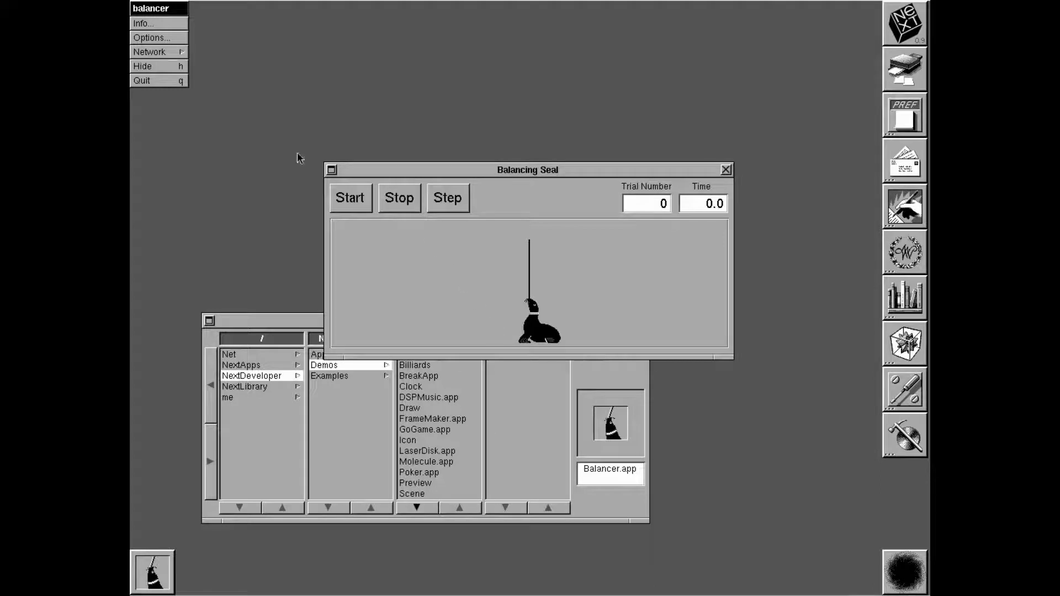
pyautogui.click(359, 204)
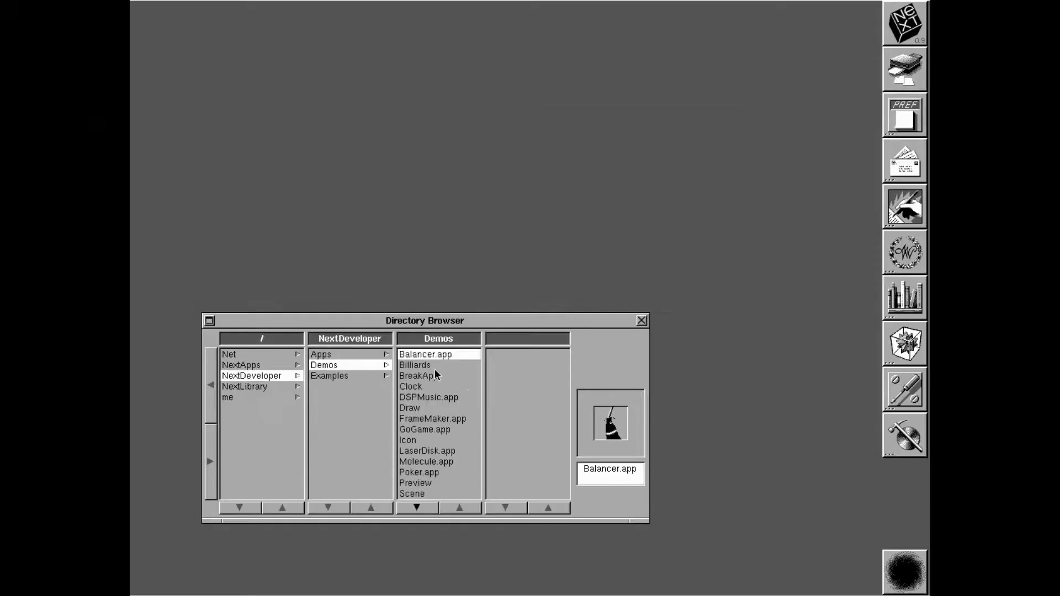
# Launch Billiards and aim a shot, then start a BreakApp game and quit it
pyautogui.doubleClick(432, 366)
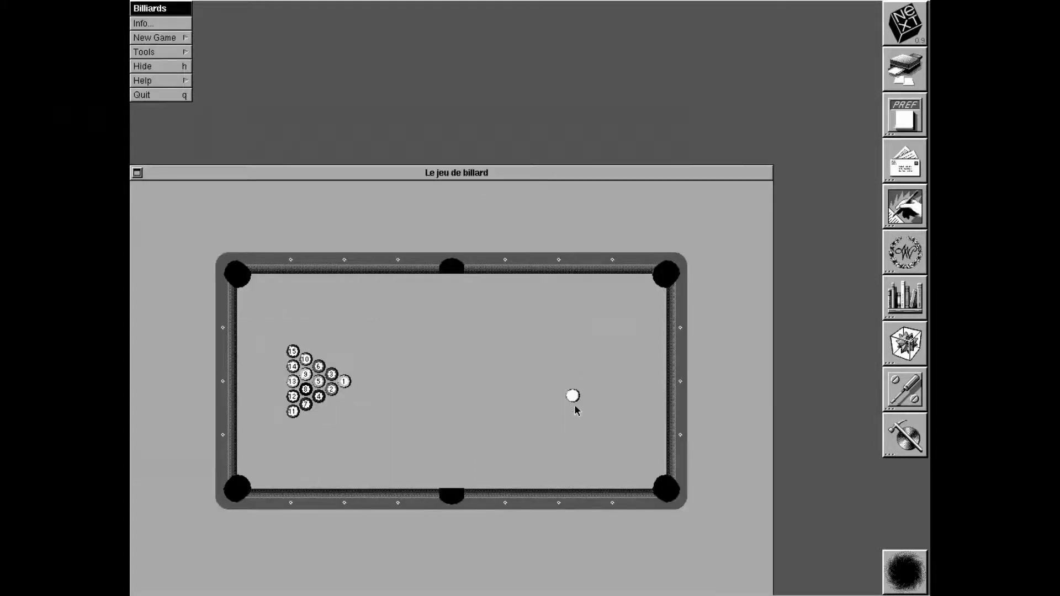
pyautogui.moveTo(539, 173); pyautogui.dragTo(611, 107)
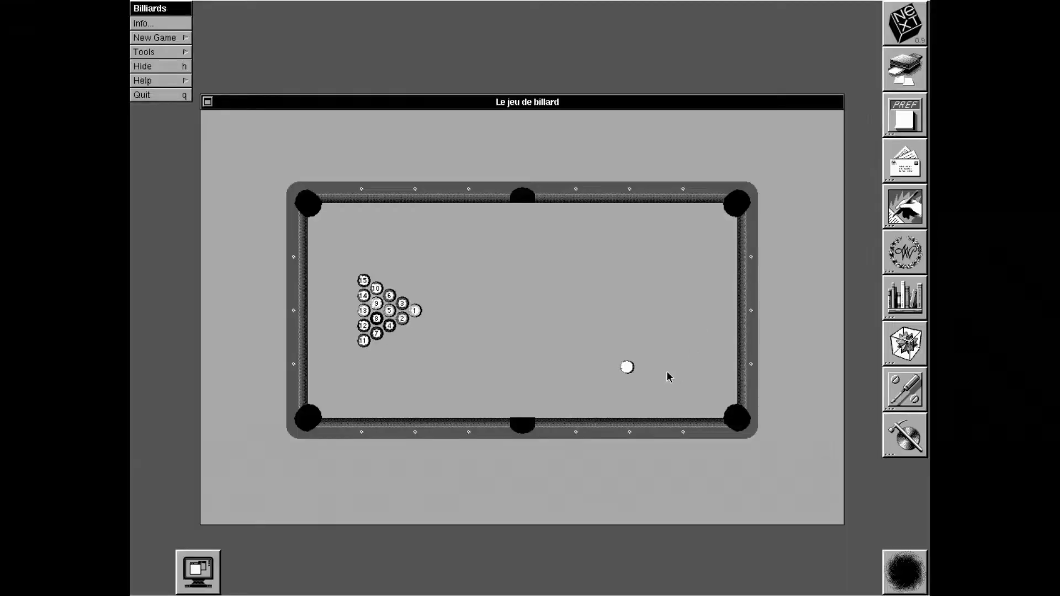
pyautogui.moveTo(667, 370); pyautogui.dragTo(930, 453)
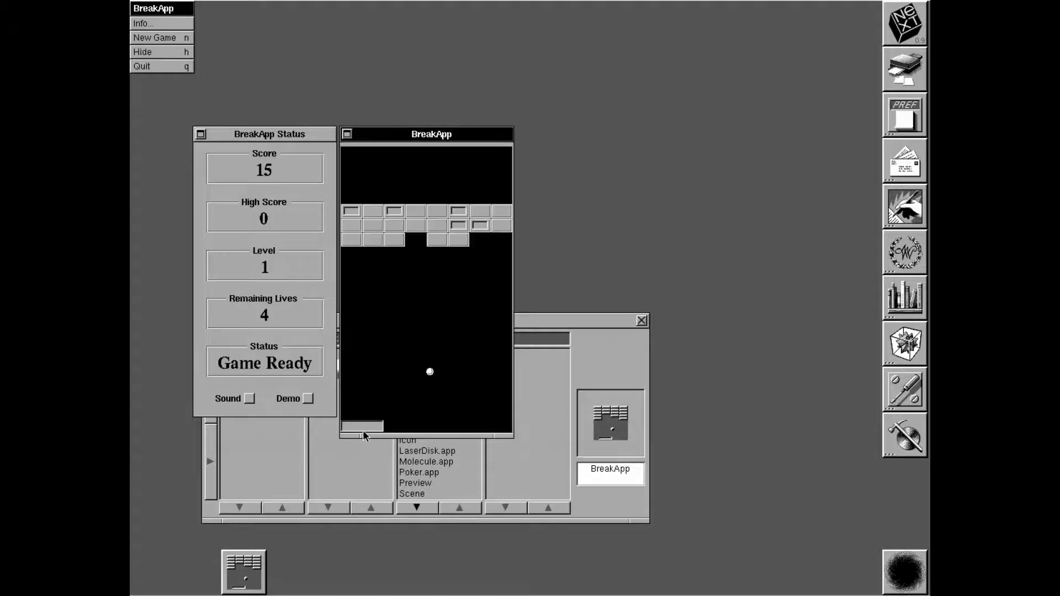
pyautogui.click(381, 431)
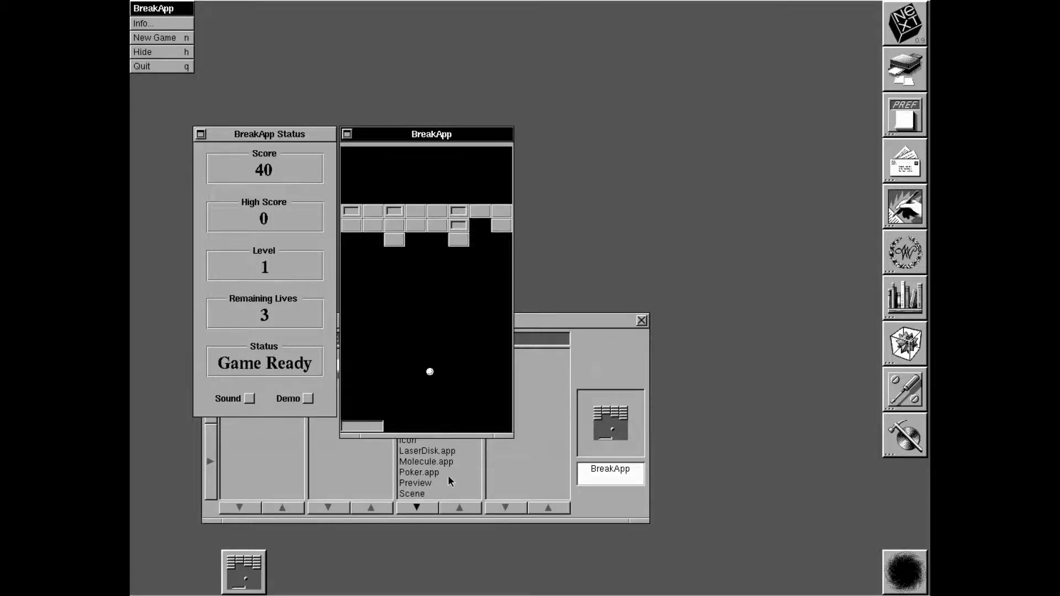
pyautogui.click(166, 67)
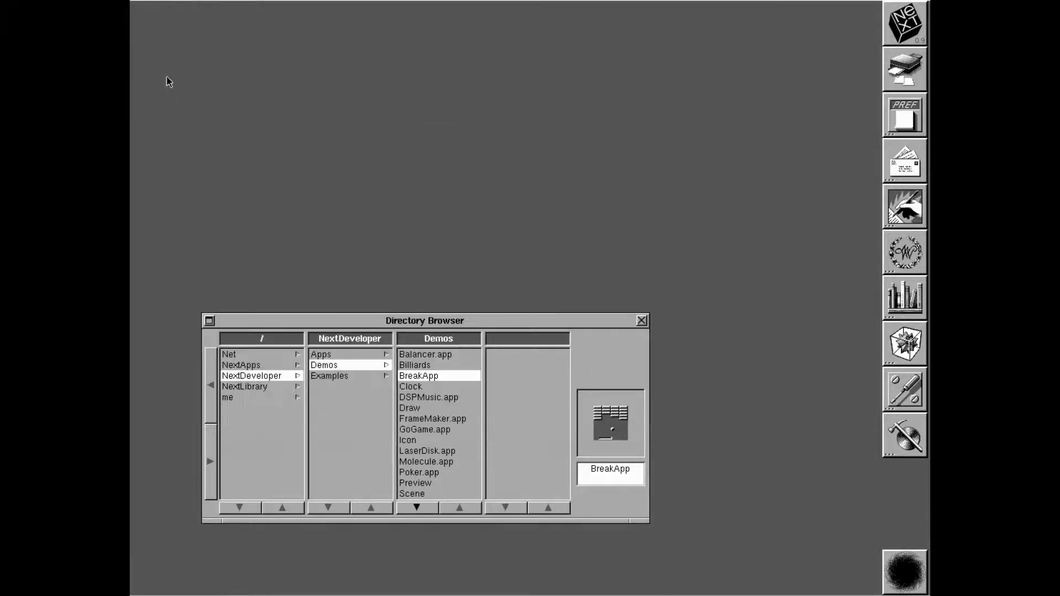
# Launch and quit the Clock demo, then the DSP Music demo
pyautogui.doubleClick(417, 389)
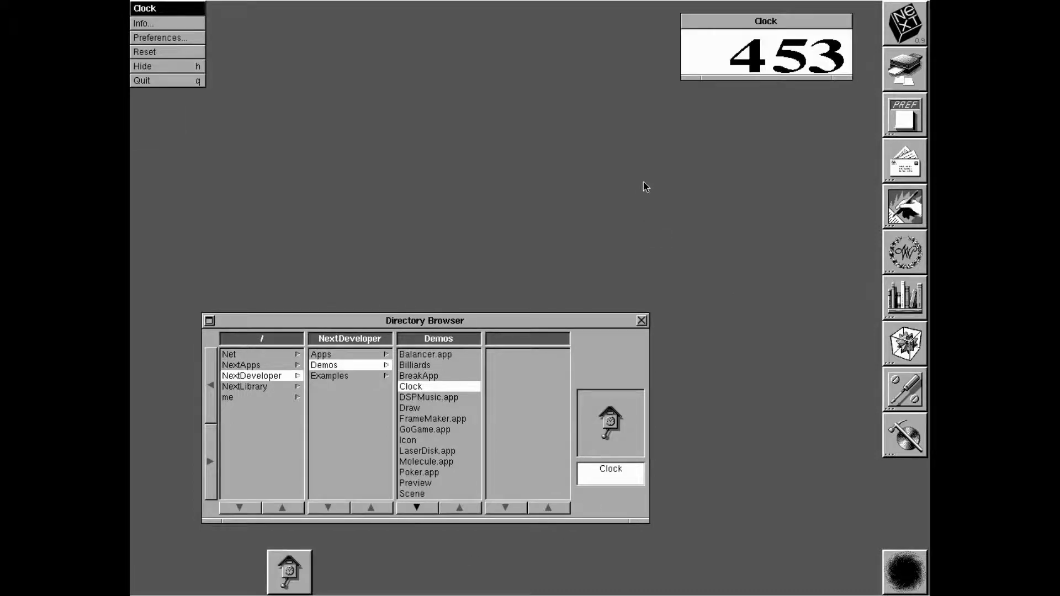
pyautogui.click(168, 82)
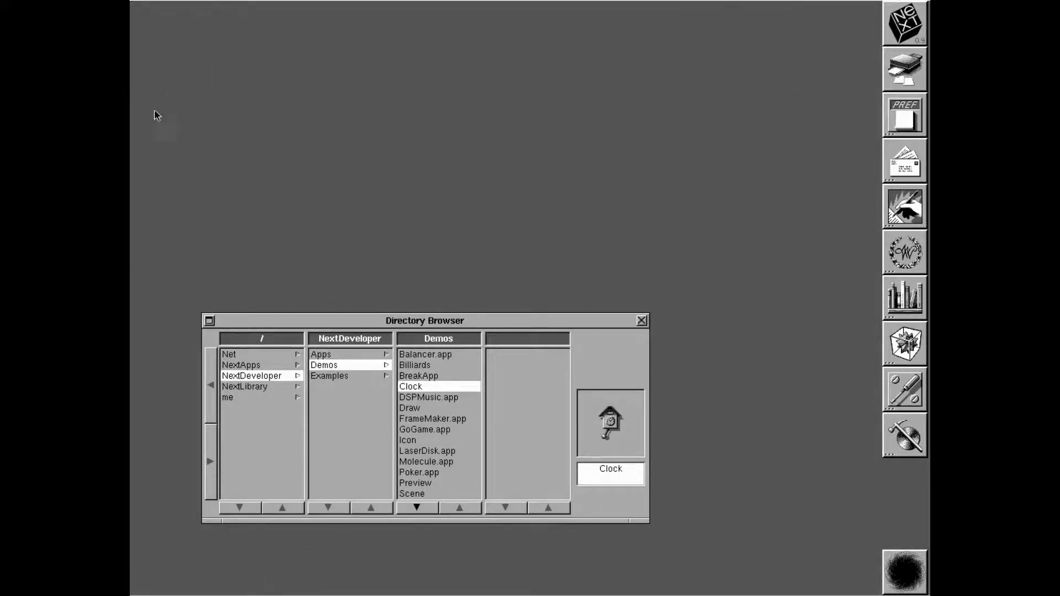
pyautogui.doubleClick(441, 397)
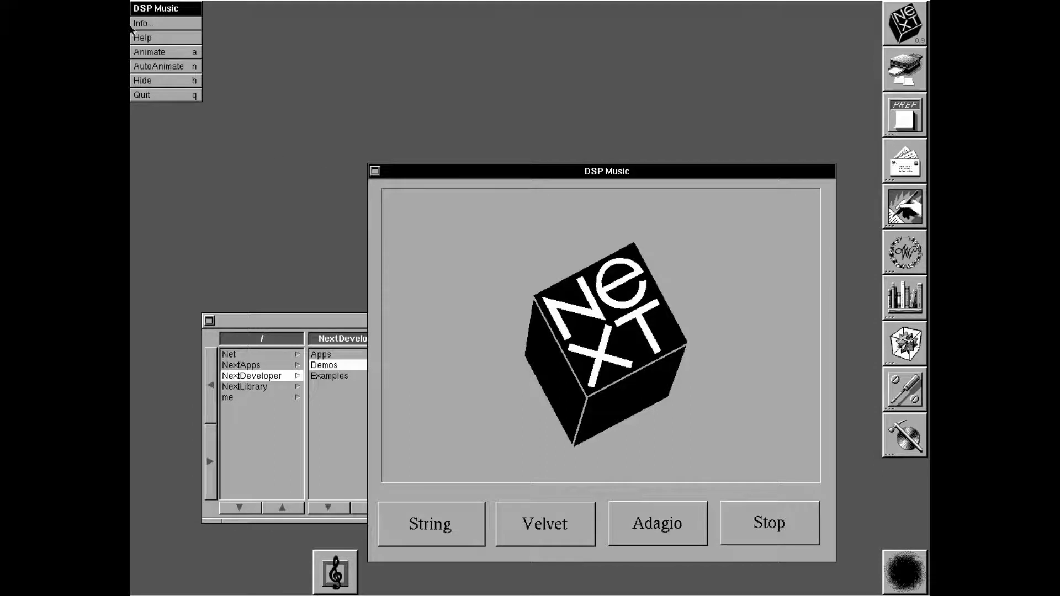
pyautogui.click(171, 97)
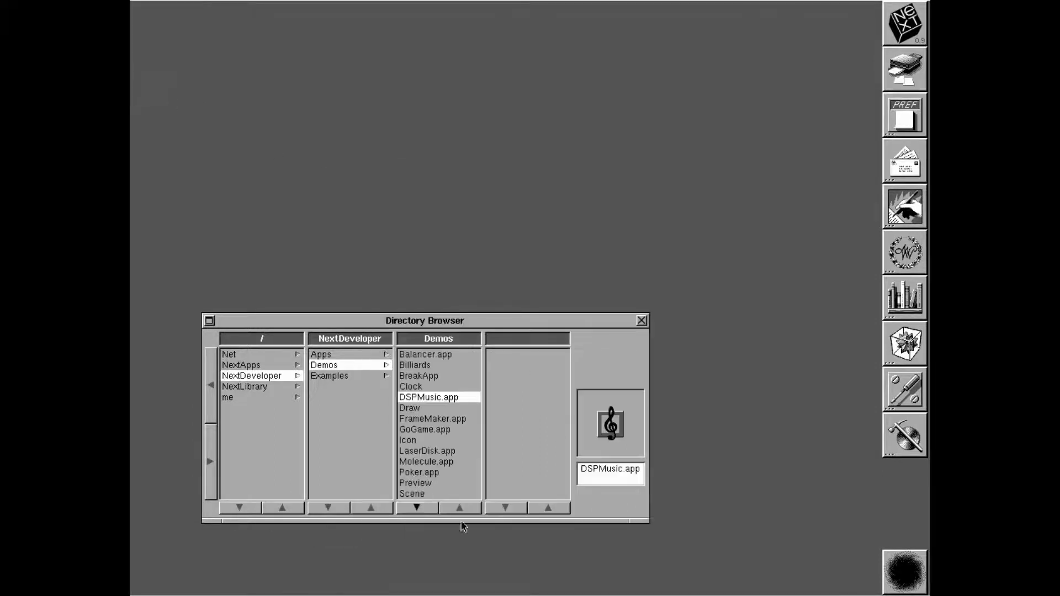
# Sketch a looping freehand stroke in the Draw demo, then quit Draw
pyautogui.doubleClick(434, 409)
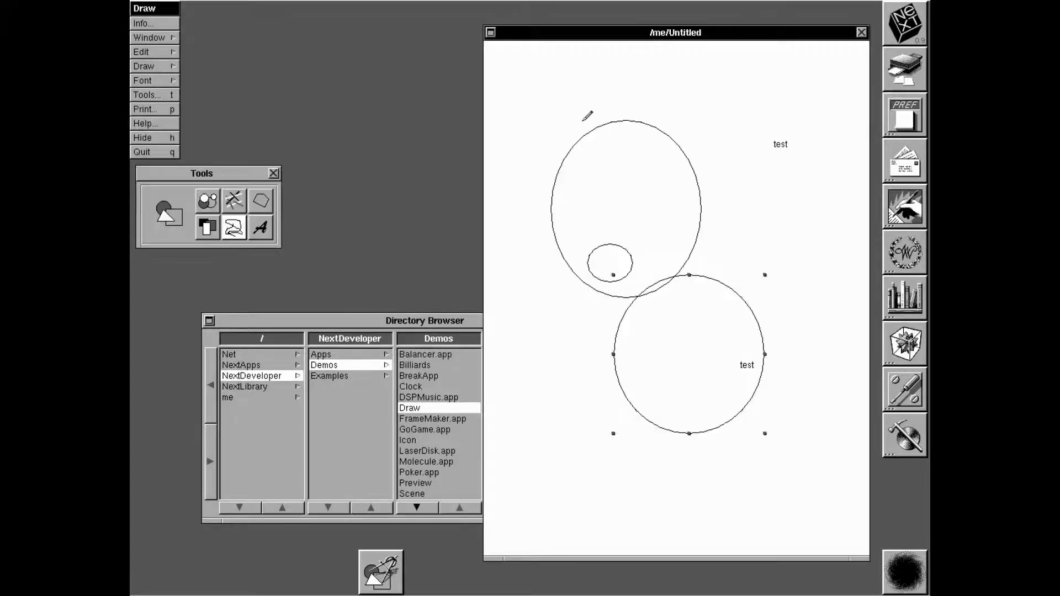
pyautogui.moveTo(583, 120)
pyautogui.mouseDown()
pyautogui.moveTo(624, 422)
pyautogui.moveTo(732, 349)
pyautogui.mouseUp()
pyautogui.moveTo(779, 289)
pyautogui.mouseDown()
pyautogui.moveTo(624, 395)
pyautogui.moveTo(734, 287)
pyautogui.mouseUp()
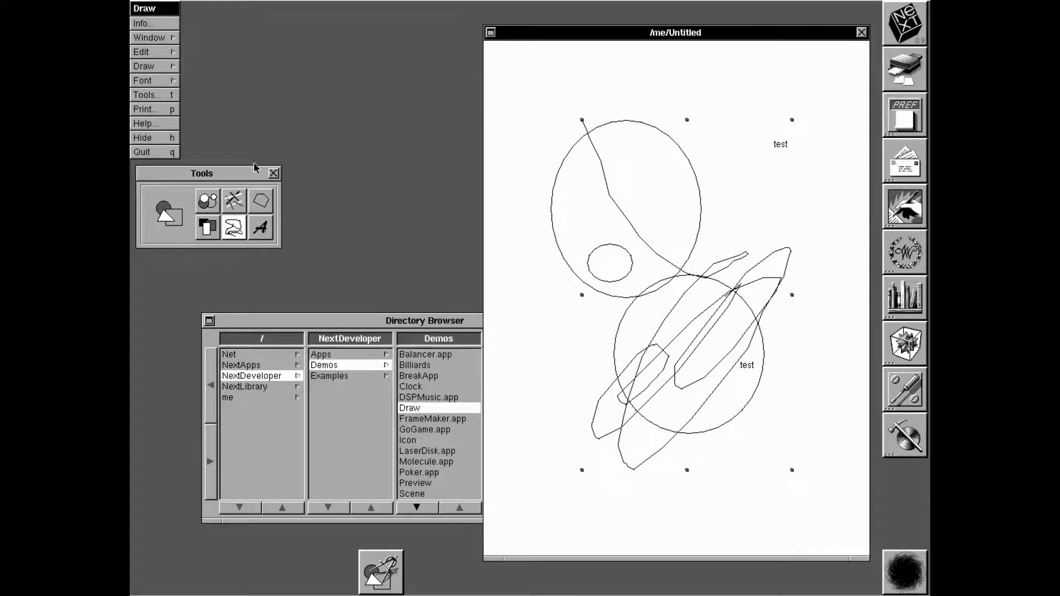
pyautogui.click(142, 153)
pyautogui.click(460, 420)
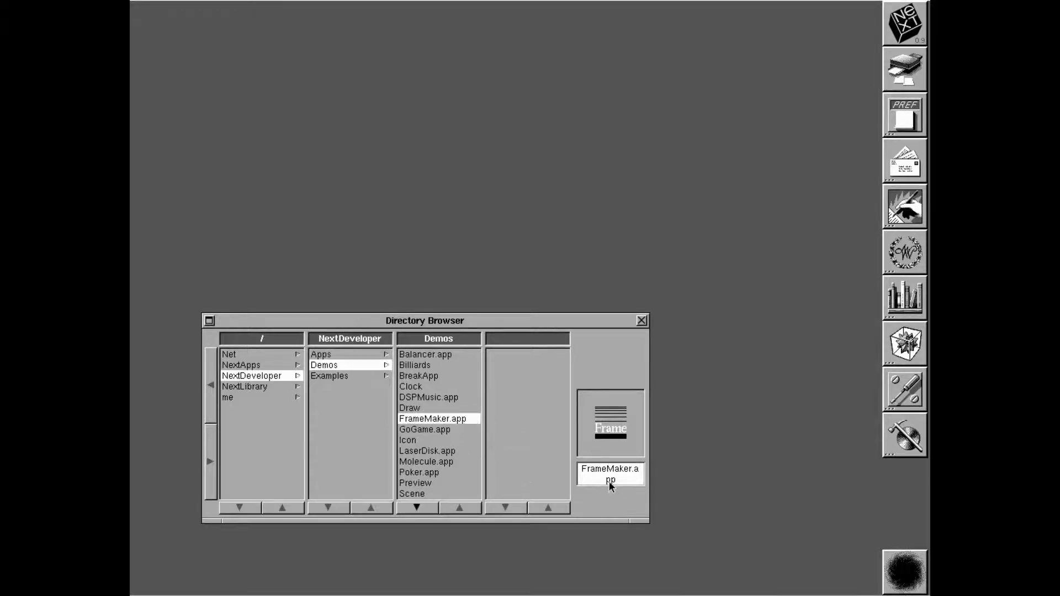
# Return to the Directory Browser and select GoGame.app in the Demos folder
pyautogui.click(424, 422)
pyautogui.click(506, 328)
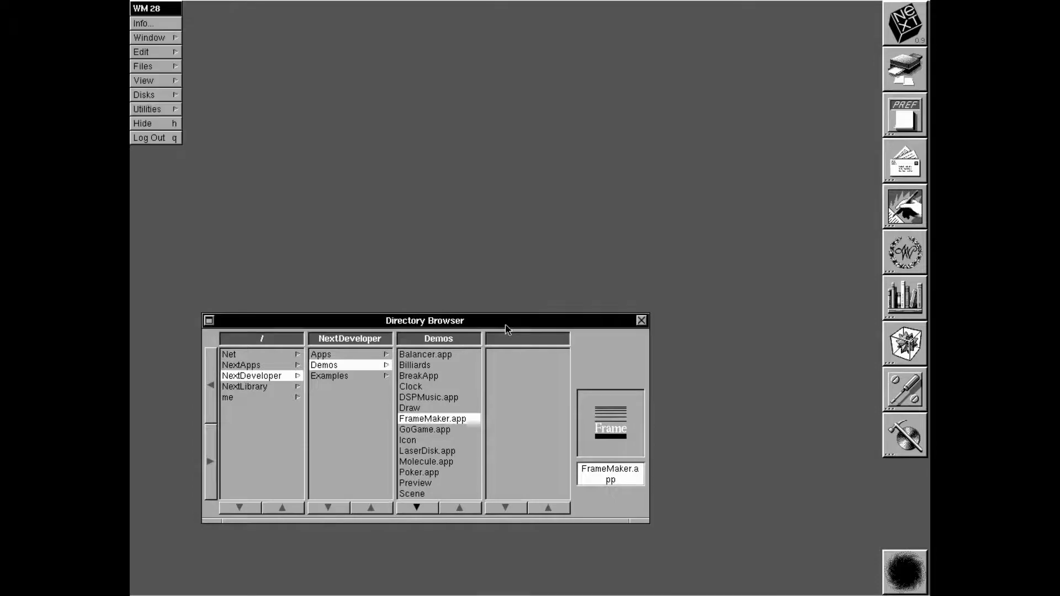
pyautogui.click(448, 430)
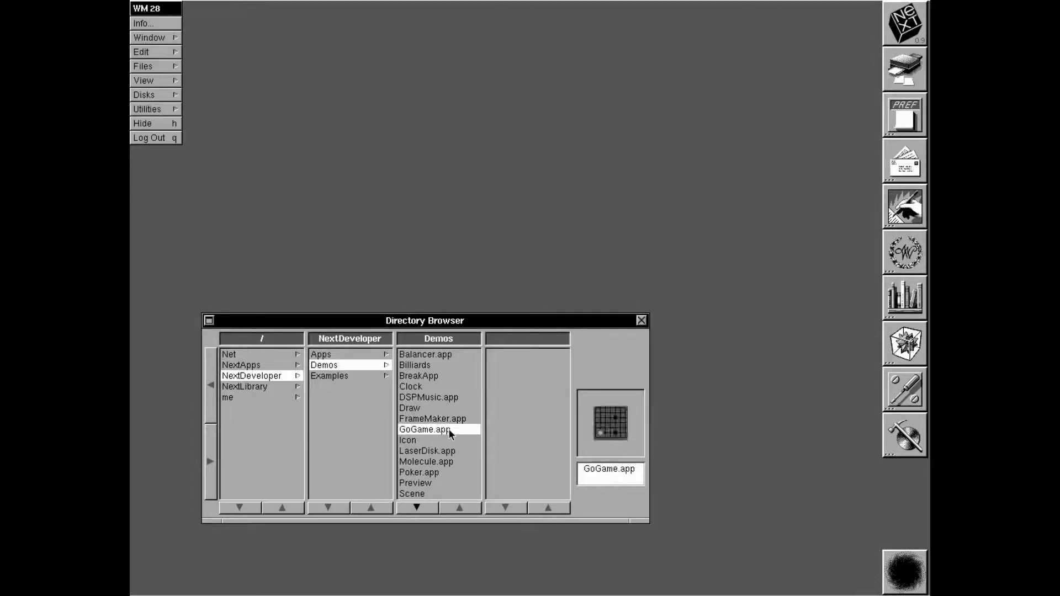
# Try the Go game and Icon editor, then launch and quit LaserDisk
pyautogui.doubleClick(448, 430)
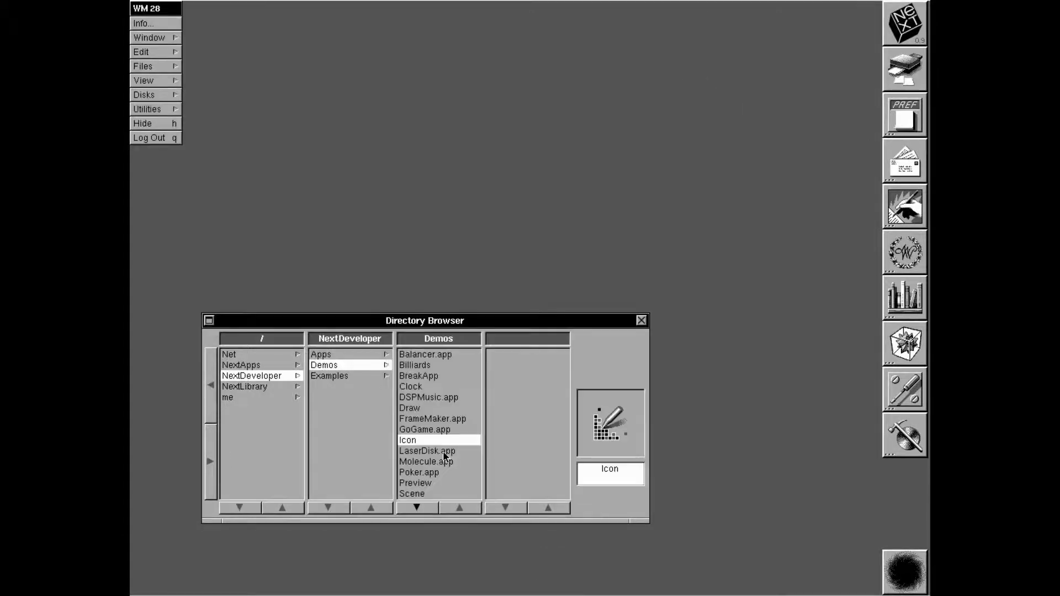
pyautogui.click(442, 450)
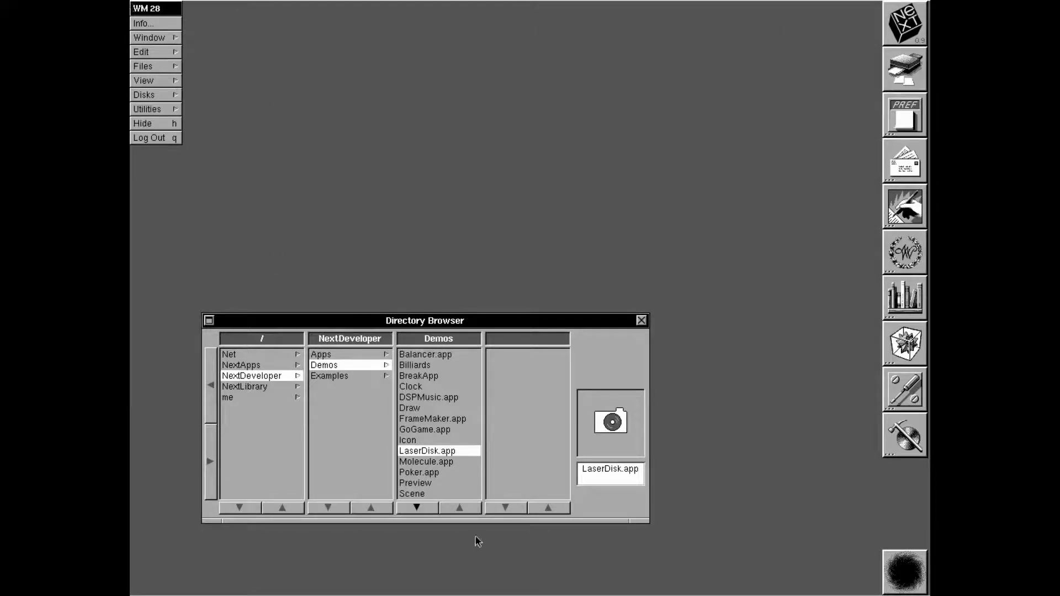
pyautogui.doubleClick(448, 453)
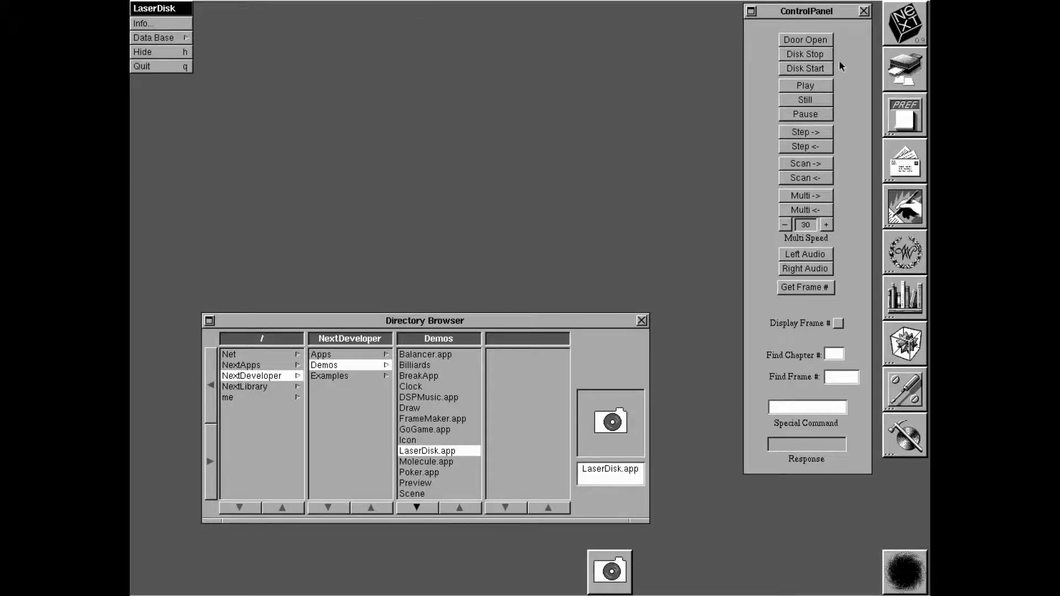
pyautogui.click(864, 11)
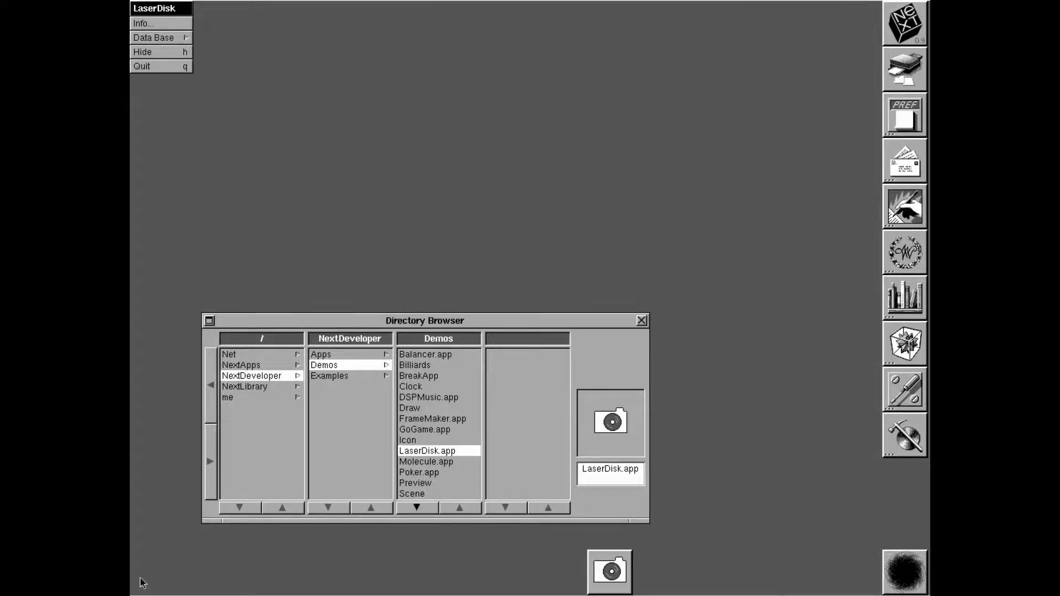
pyautogui.click(160, 67)
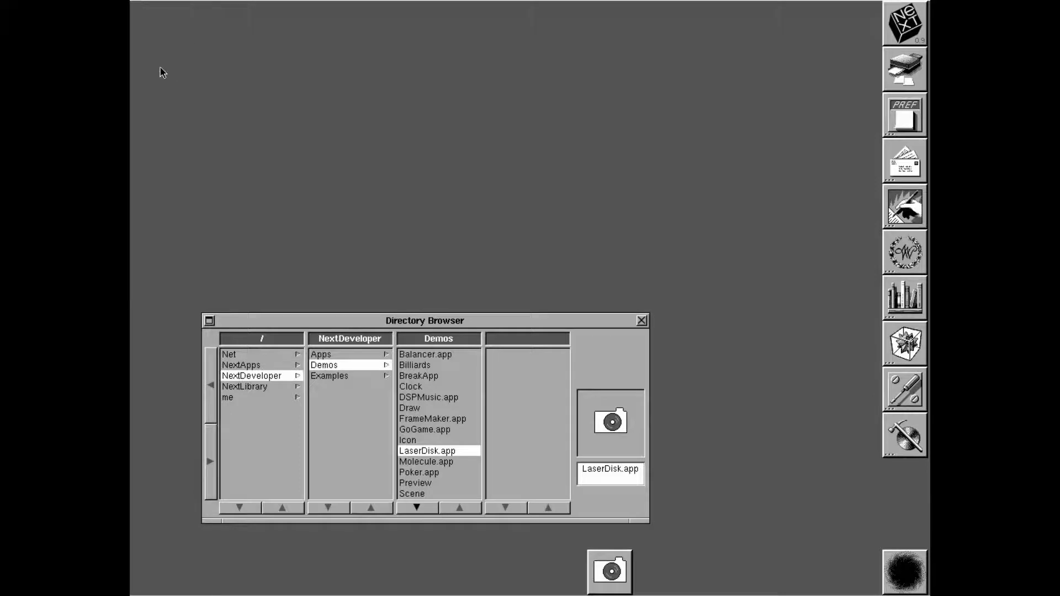
# Park the LaserDisk icon at the desktop's lower left
pyautogui.moveTo(614, 593); pyautogui.dragTo(892, 577)
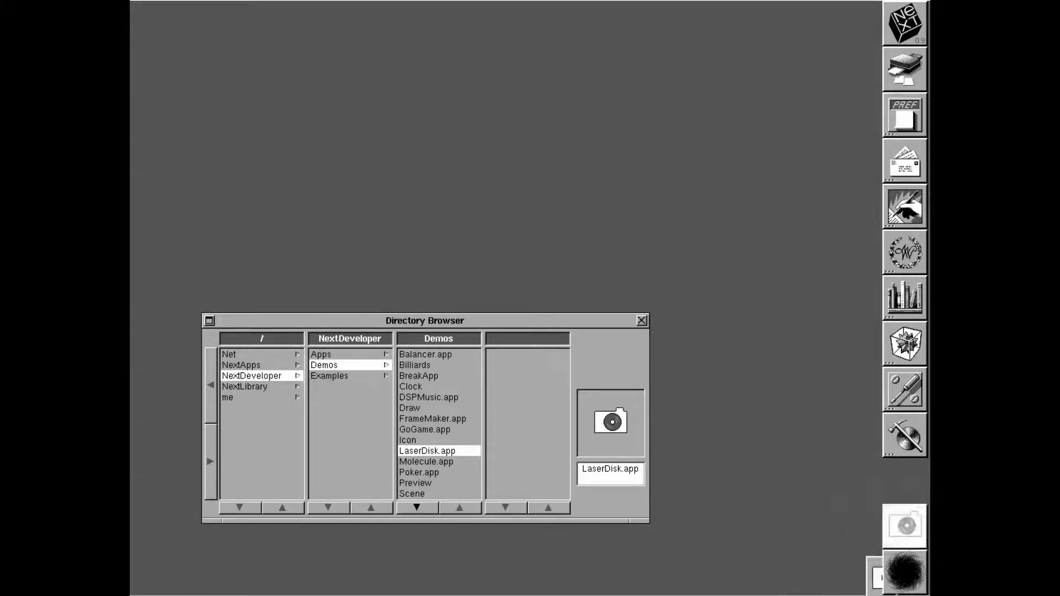
pyautogui.moveTo(906, 435); pyautogui.dragTo(578, 100)
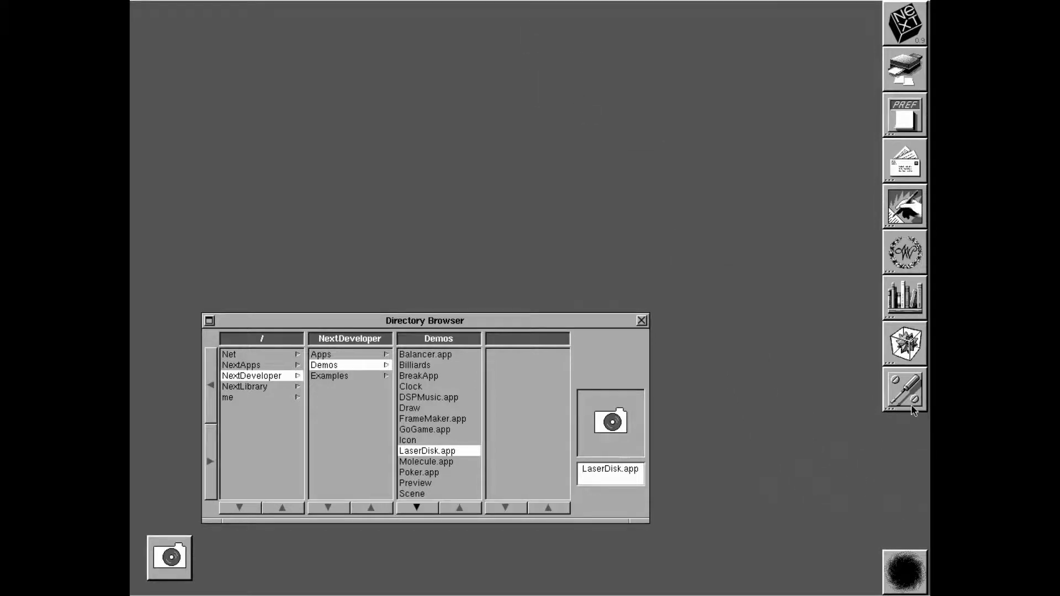
pyautogui.moveTo(916, 405); pyautogui.dragTo(840, 434)
# In Molecule, set the y axial angle to +π and turn on labels, then quit
pyautogui.doubleClick(425, 462)
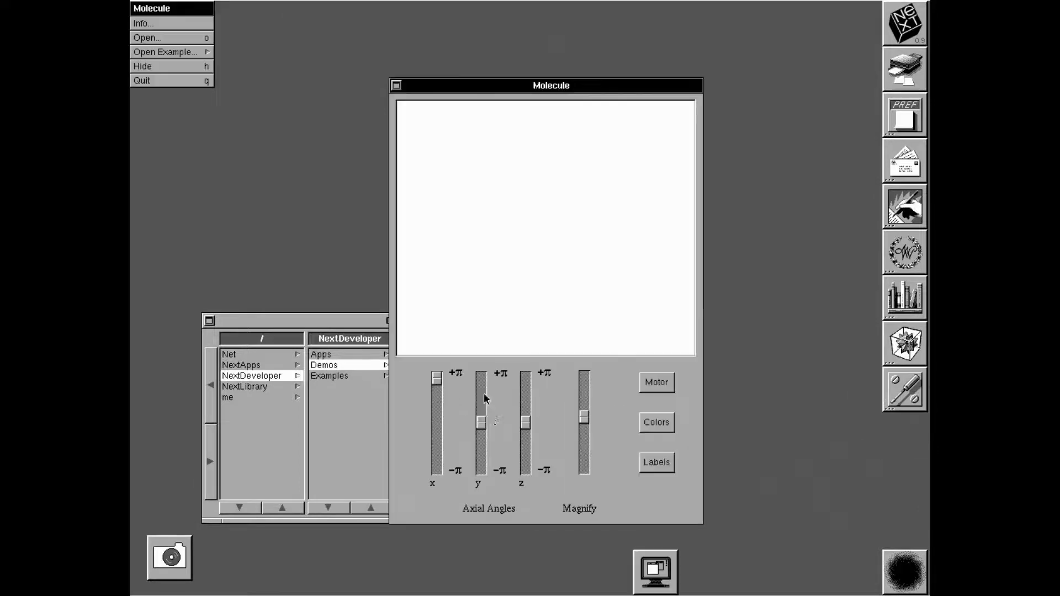
pyautogui.moveTo(489, 374); pyautogui.dragTo(502, 327)
pyautogui.click(649, 466)
pyautogui.click(192, 83)
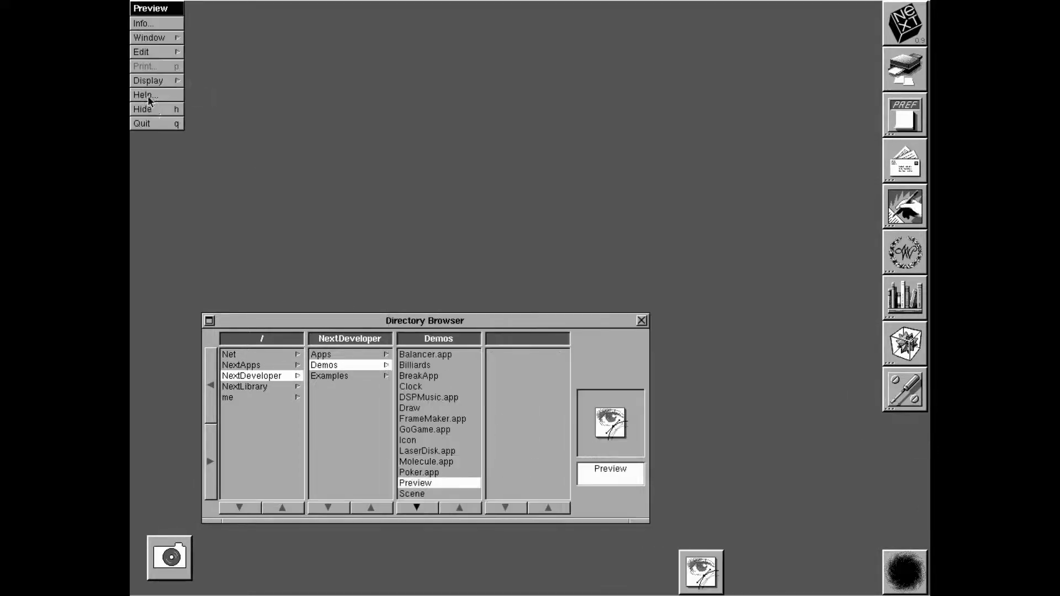
# Open and quit Preview, then launch Poker and move its window up
pyautogui.click(164, 125)
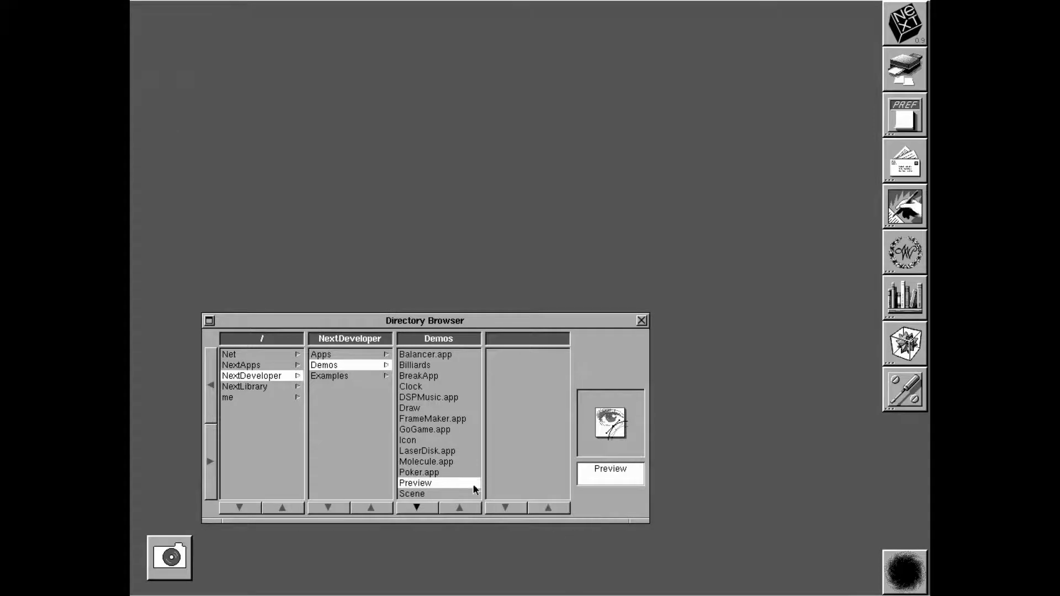
pyautogui.click(434, 474)
pyautogui.doubleClick(434, 477)
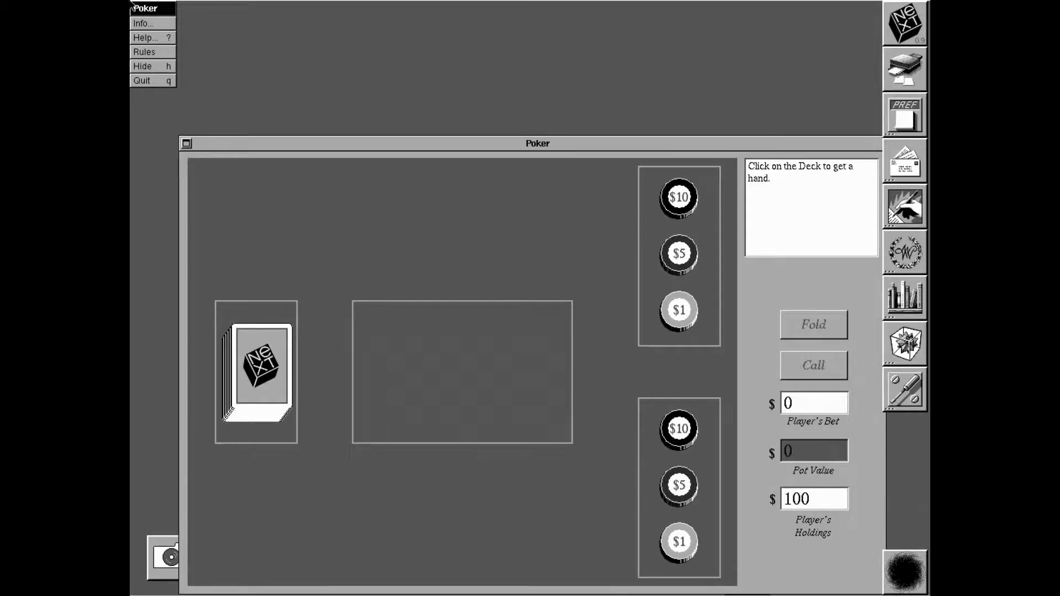
pyautogui.moveTo(590, 145); pyautogui.dragTo(584, 54)
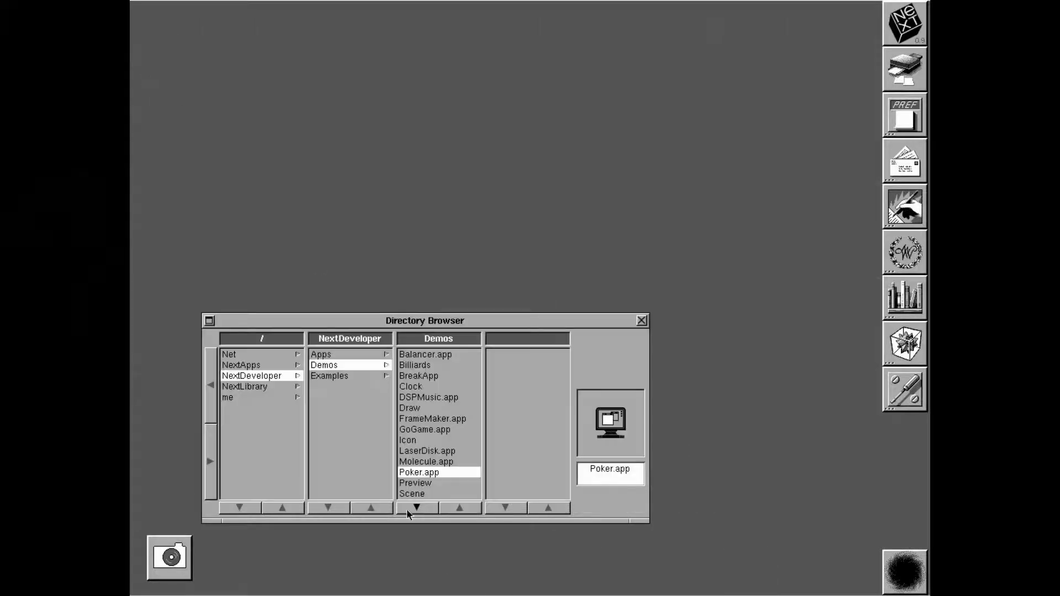
# Launch Scene and try grid and centred layouts with a full-screen NeXT cube preview
pyautogui.doubleClick(460, 493)
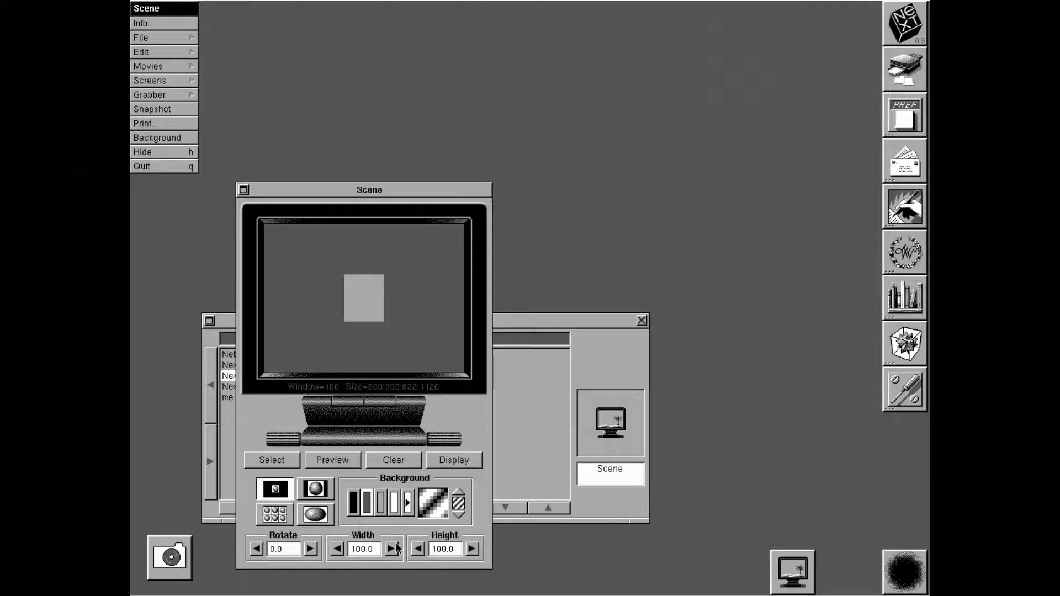
pyautogui.click(291, 510)
pyautogui.click(306, 518)
pyautogui.click(357, 464)
pyautogui.click(356, 466)
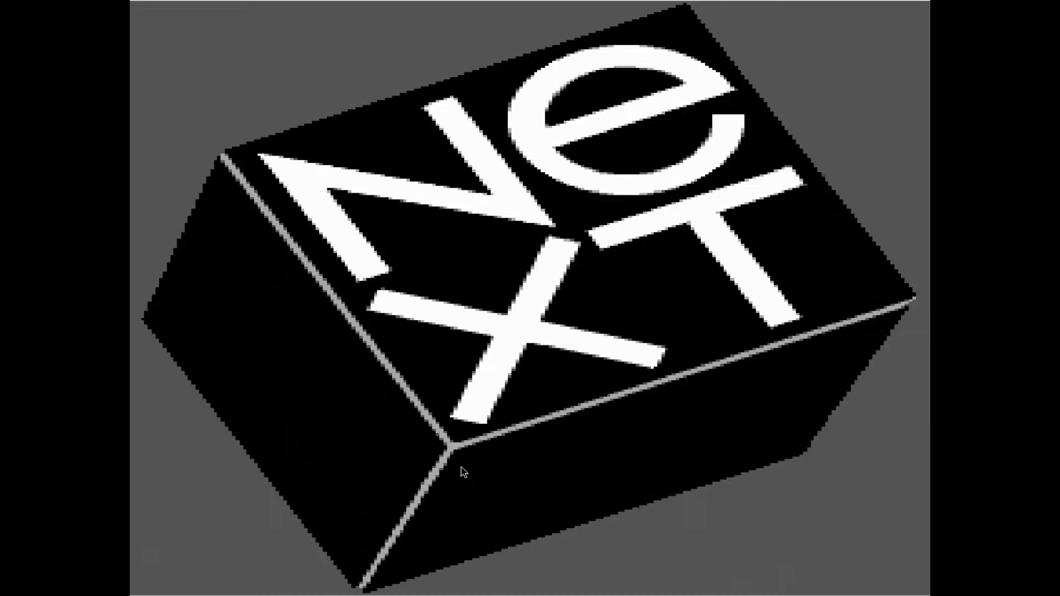
pyautogui.click(462, 467)
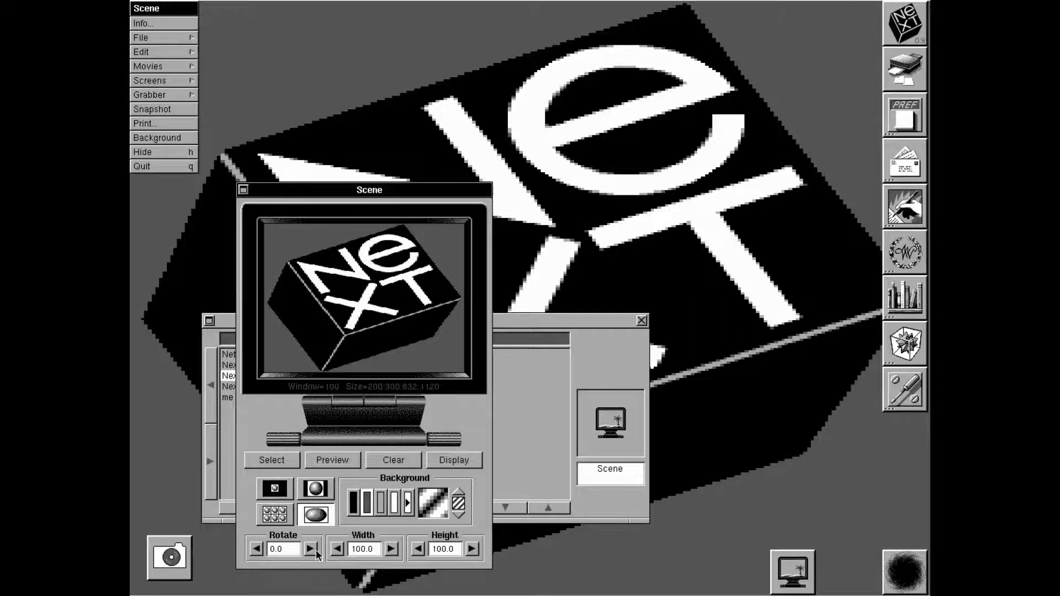
# Apply the tiled NeXT cube pattern to the desktop and quit Scene
pyautogui.click(285, 515)
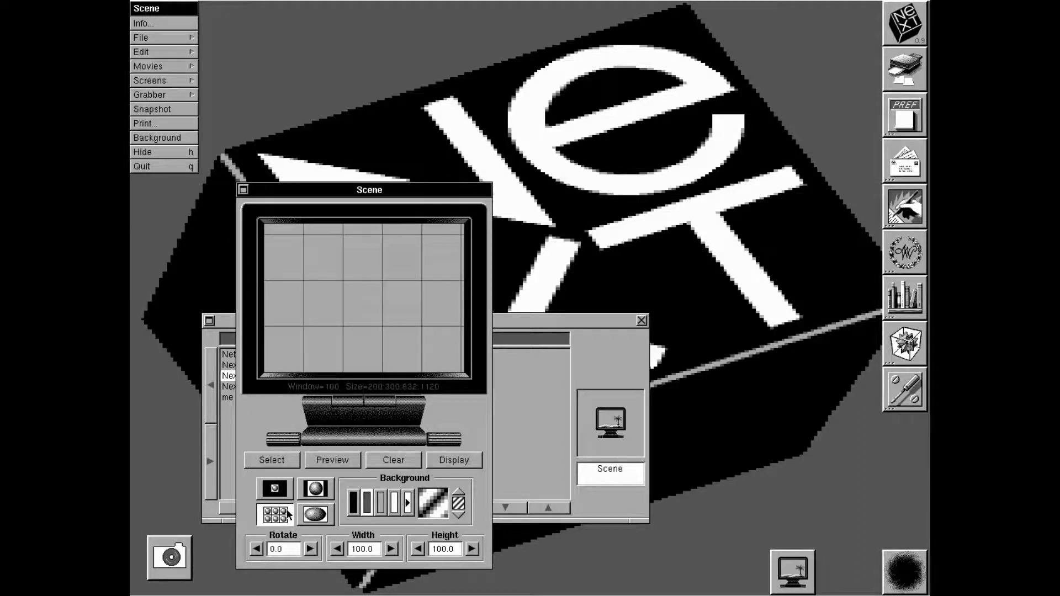
pyautogui.click(443, 466)
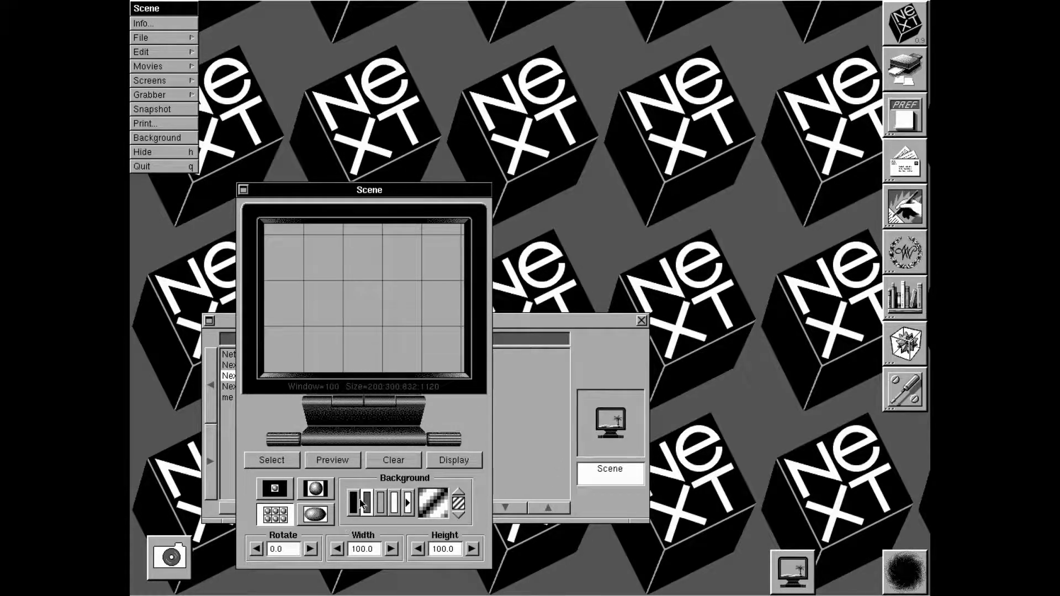
pyautogui.press('super+q')
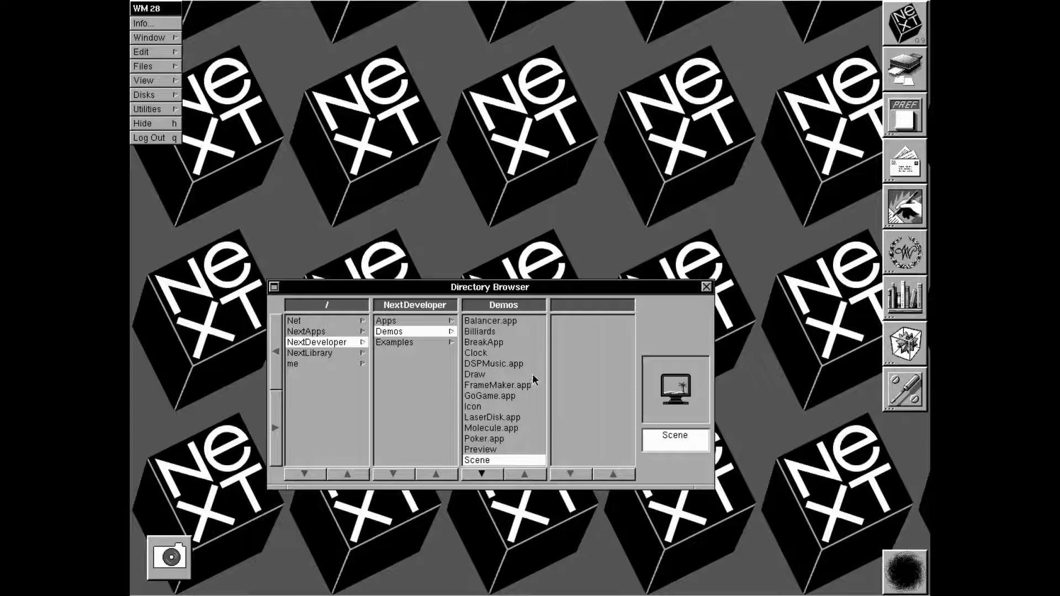
# Show NextLibrary, launch Mathematica from the dock and evaluate 2+2
pyautogui.click(336, 353)
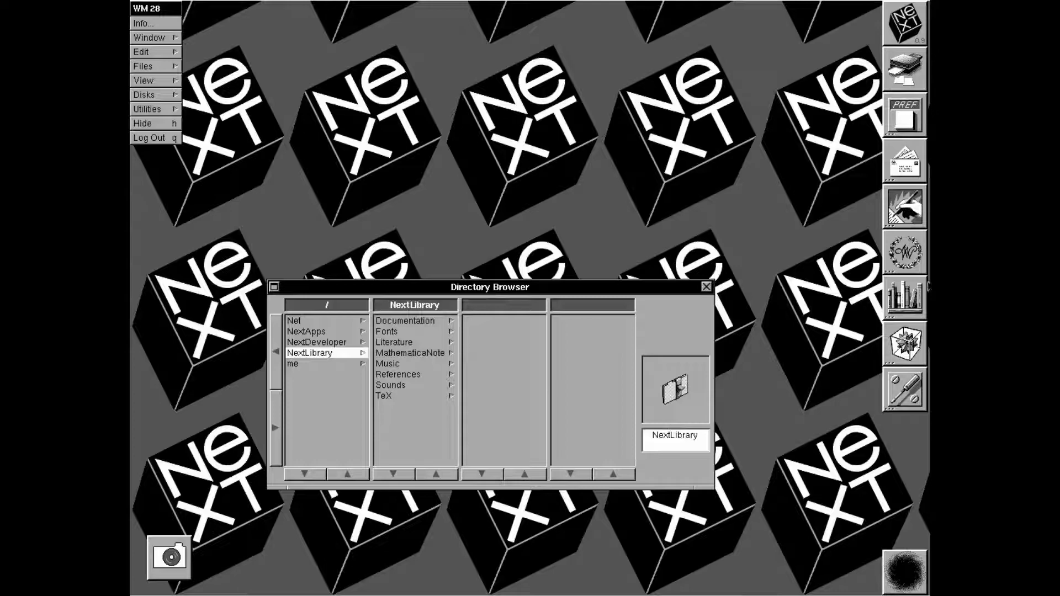
pyautogui.doubleClick(919, 354)
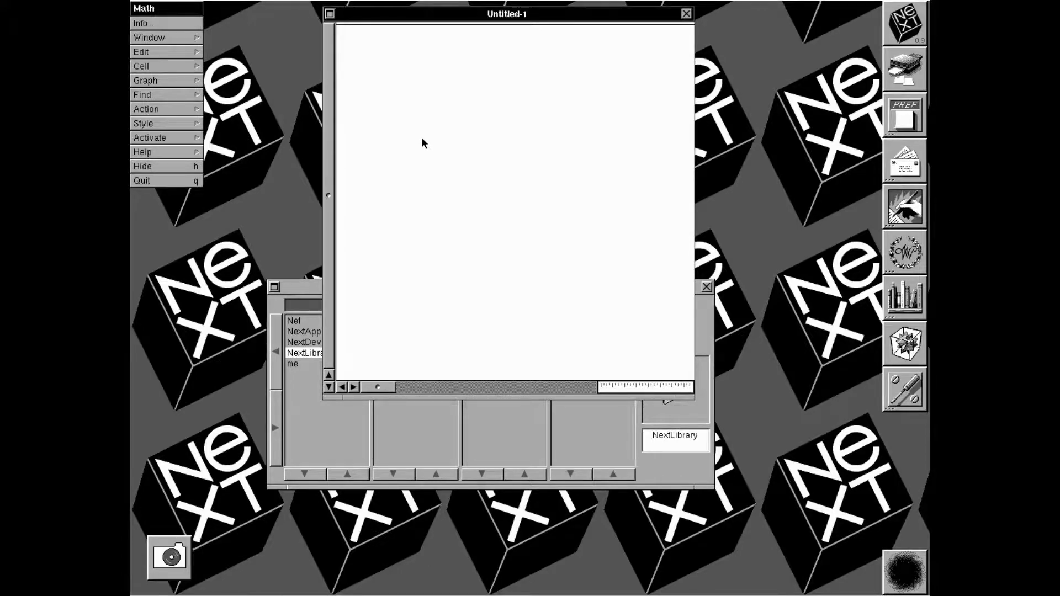
pyautogui.write('2+2')
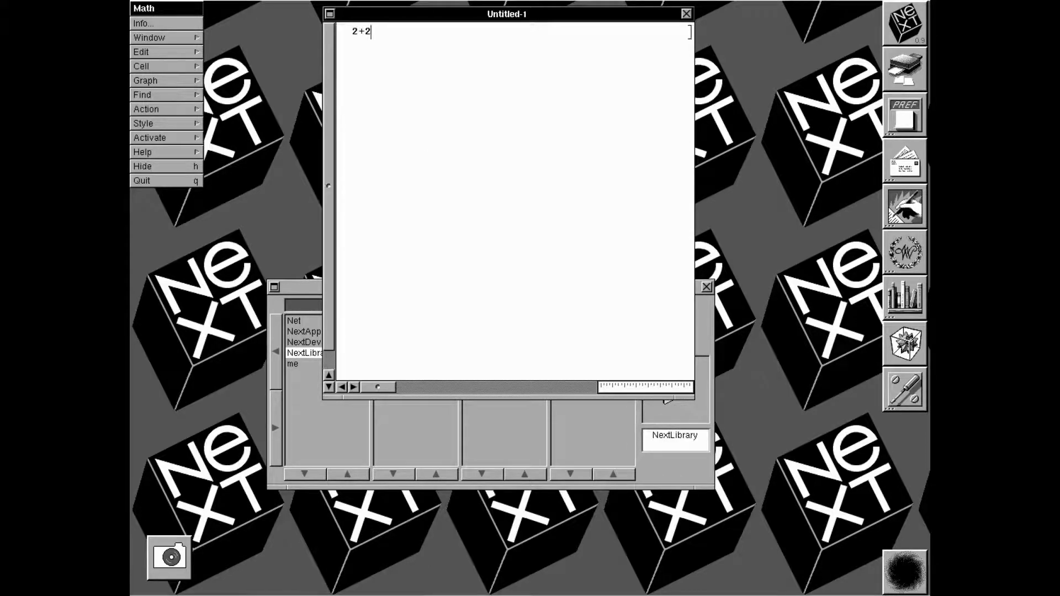
pyautogui.hotkey('shift', 'Return')
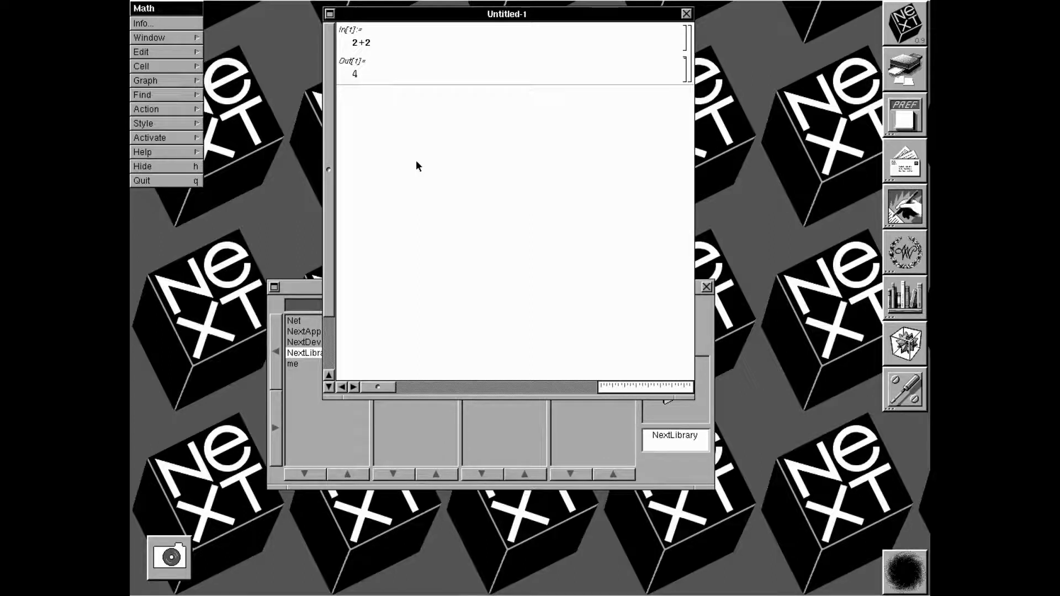
# Enter and evaluate the expression (2x+y)/z in the notebook
pyautogui.write('2x+y')
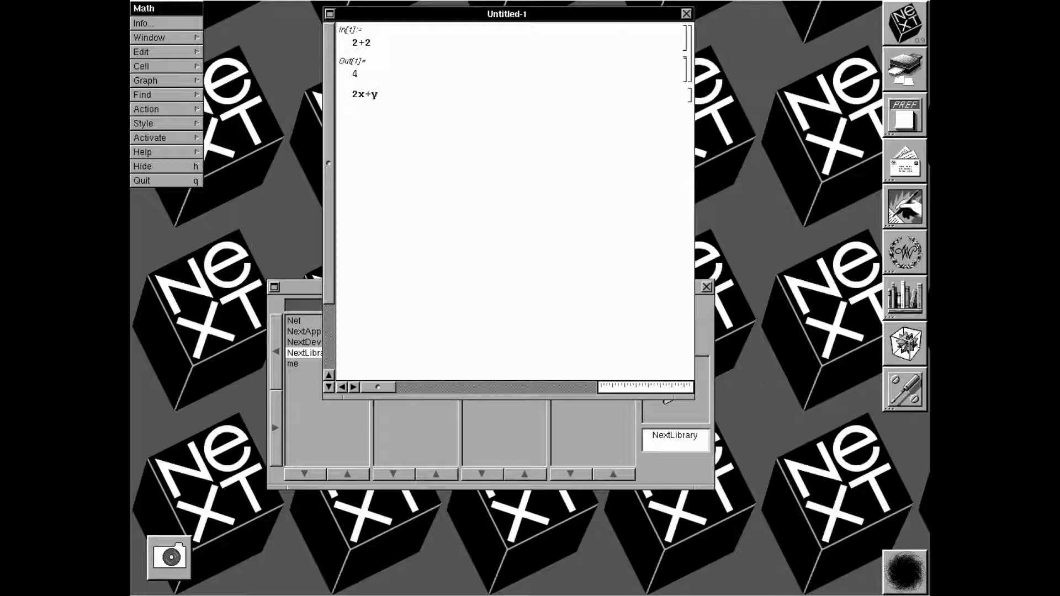
pyautogui.click(365, 94)
pyautogui.write('(')
pyautogui.click(384, 95)
pyautogui.hotkey('shift', 'Return')
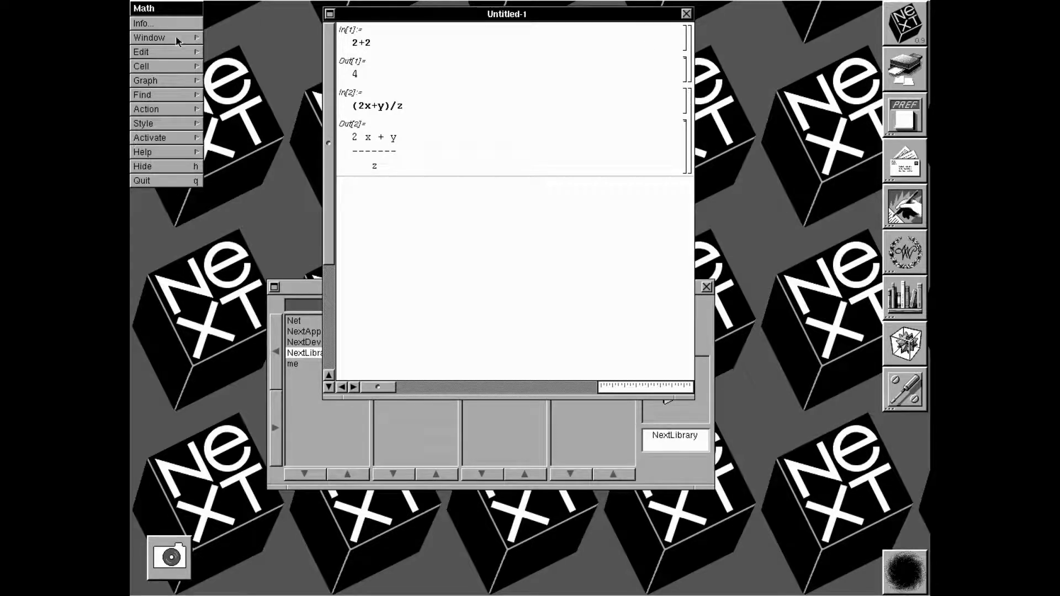
# Rotate the cube in Graph's 3D ViewPoint Selector, then hide Mathematica
pyautogui.click(164, 82)
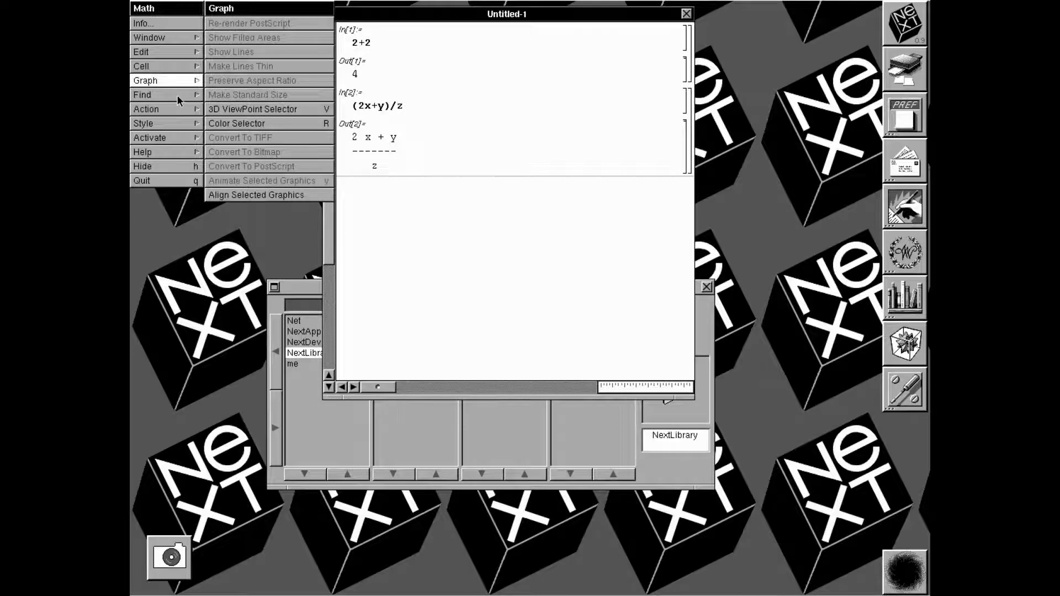
pyautogui.click(280, 108)
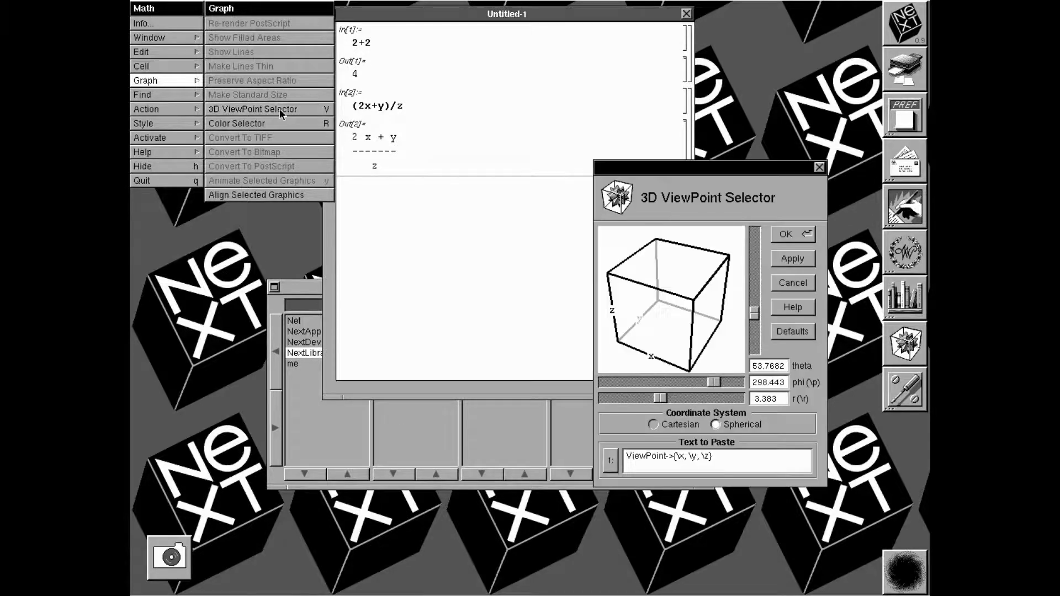
pyautogui.moveTo(695, 355); pyautogui.dragTo(740, 338)
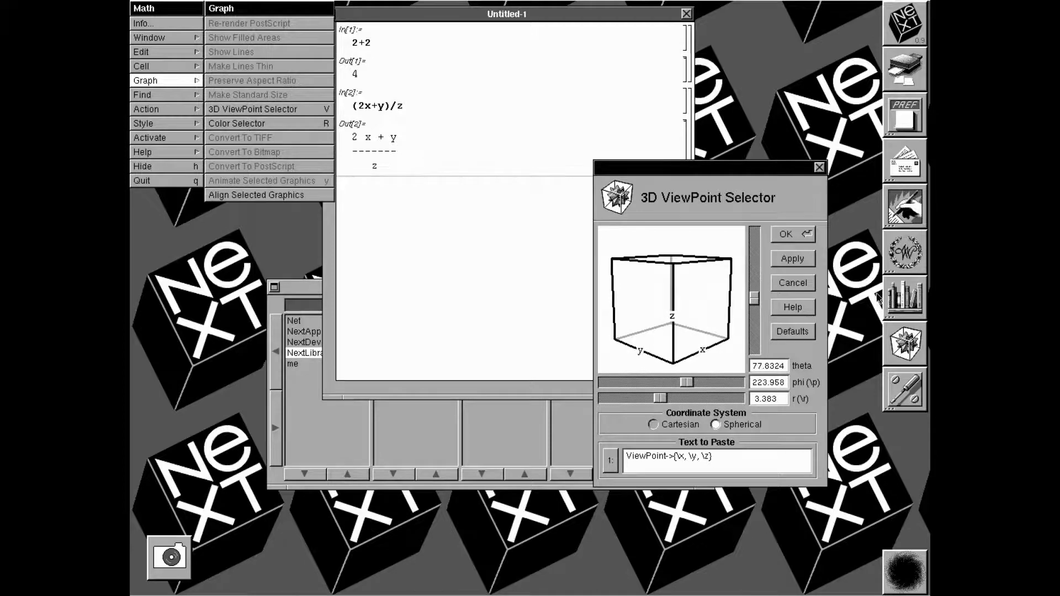
pyautogui.press('super+h')
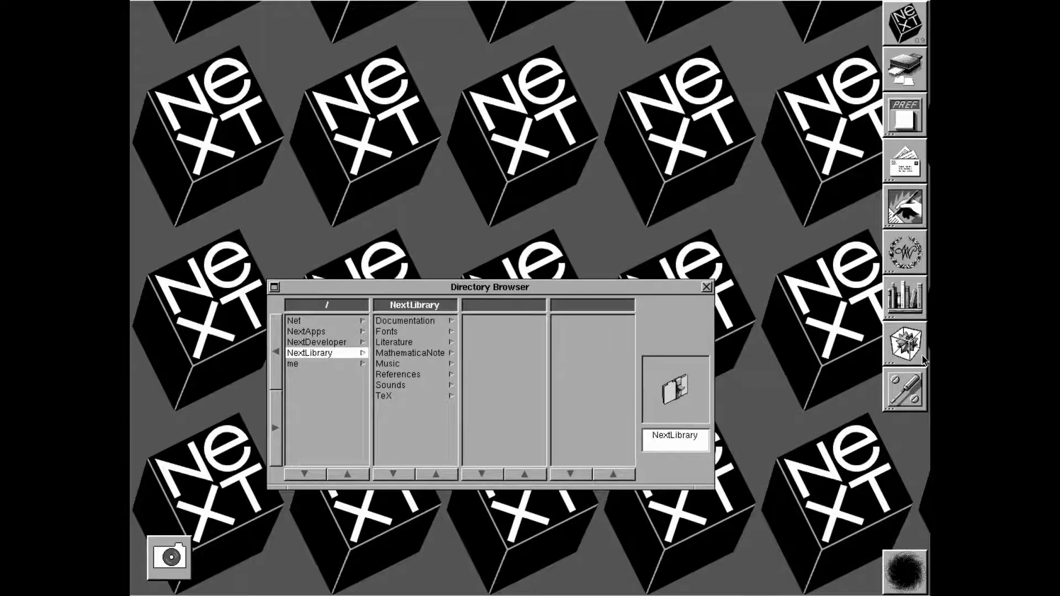
pyautogui.doubleClick(914, 387)
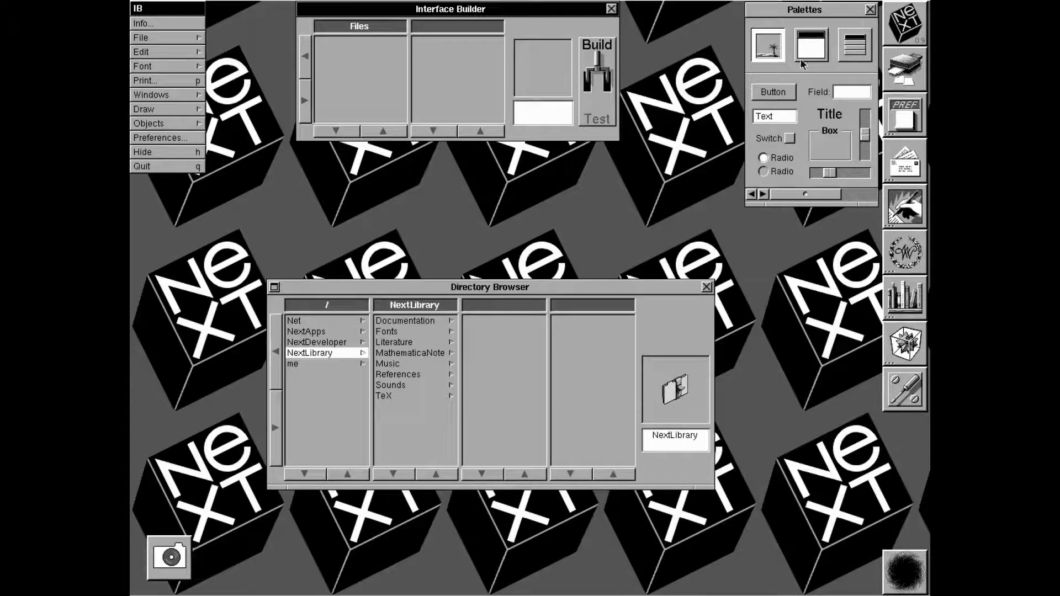
pyautogui.click(822, 59)
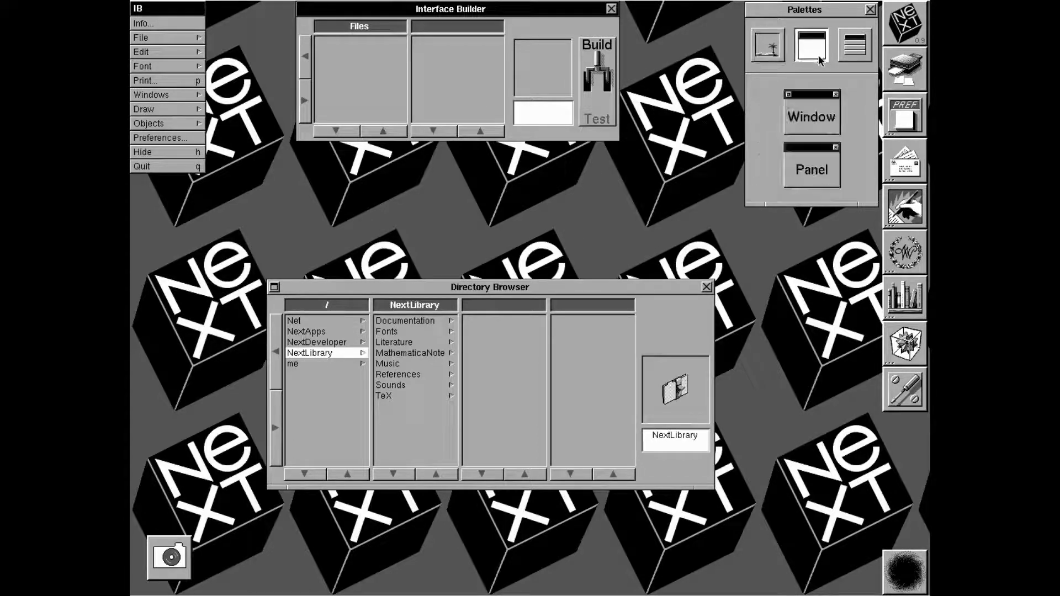
pyautogui.click(812, 133)
pyautogui.moveTo(812, 132); pyautogui.dragTo(215, 360)
pyautogui.moveTo(829, 126); pyautogui.dragTo(440, 50)
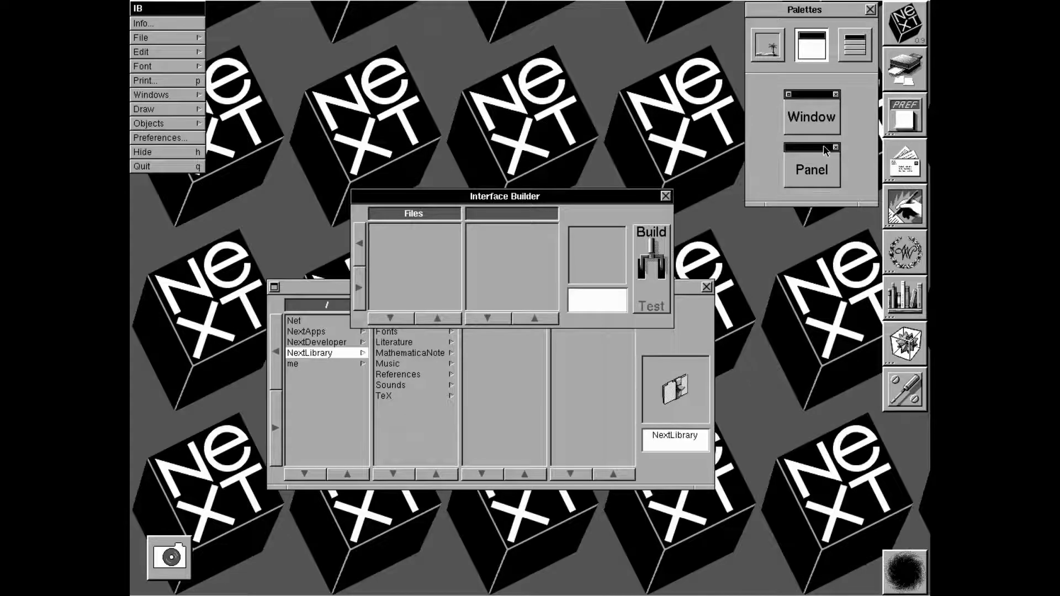
pyautogui.click(169, 167)
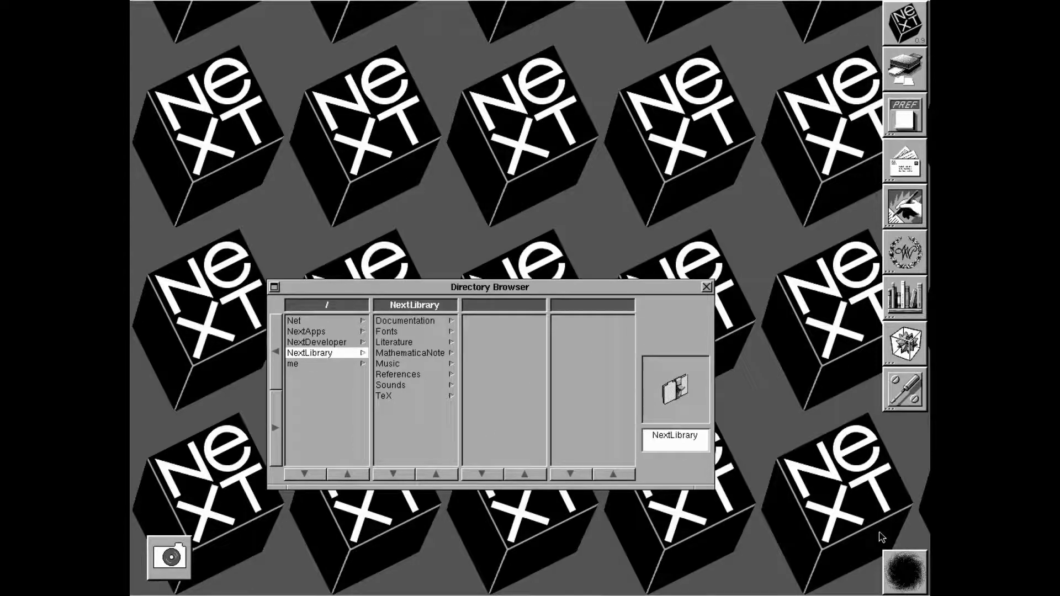
# Open the recycler's Deleted Files window, move it upper right, and hide the Workspace
pyautogui.doubleClick(904, 575)
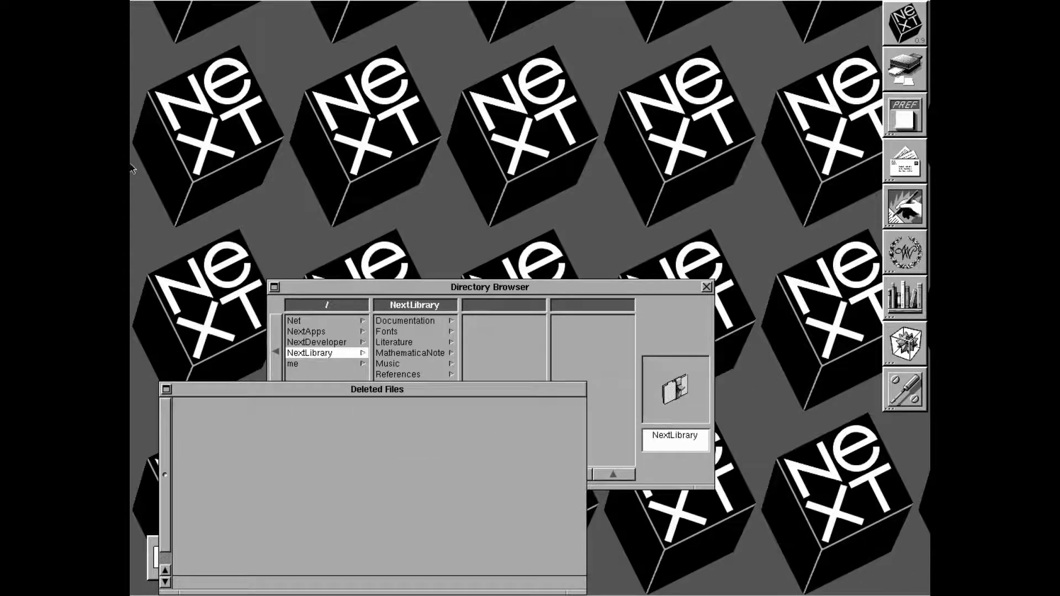
pyautogui.moveTo(423, 392); pyautogui.dragTo(743, 77)
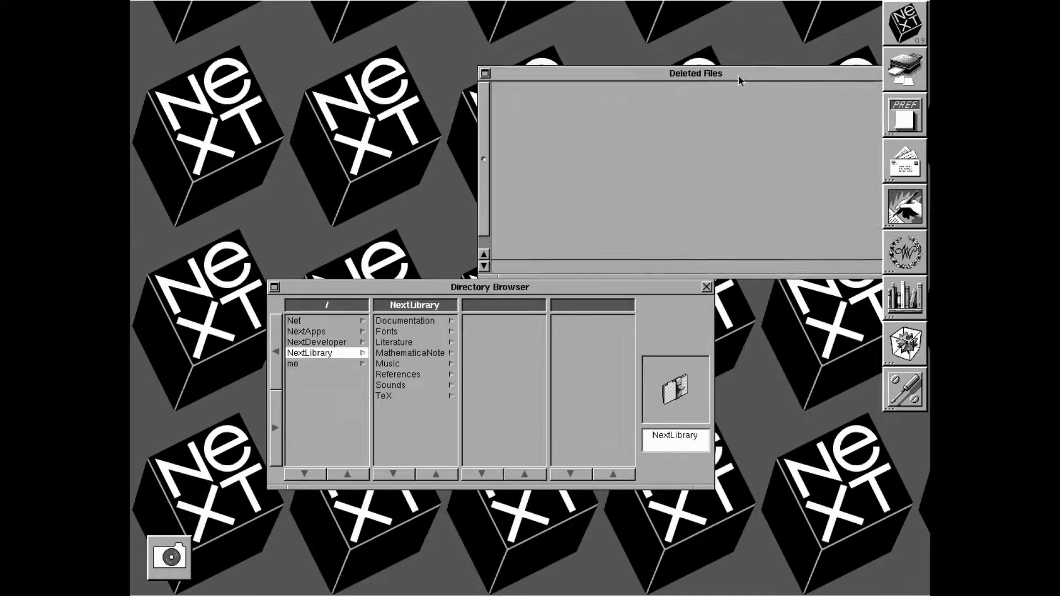
pyautogui.press('super+h')
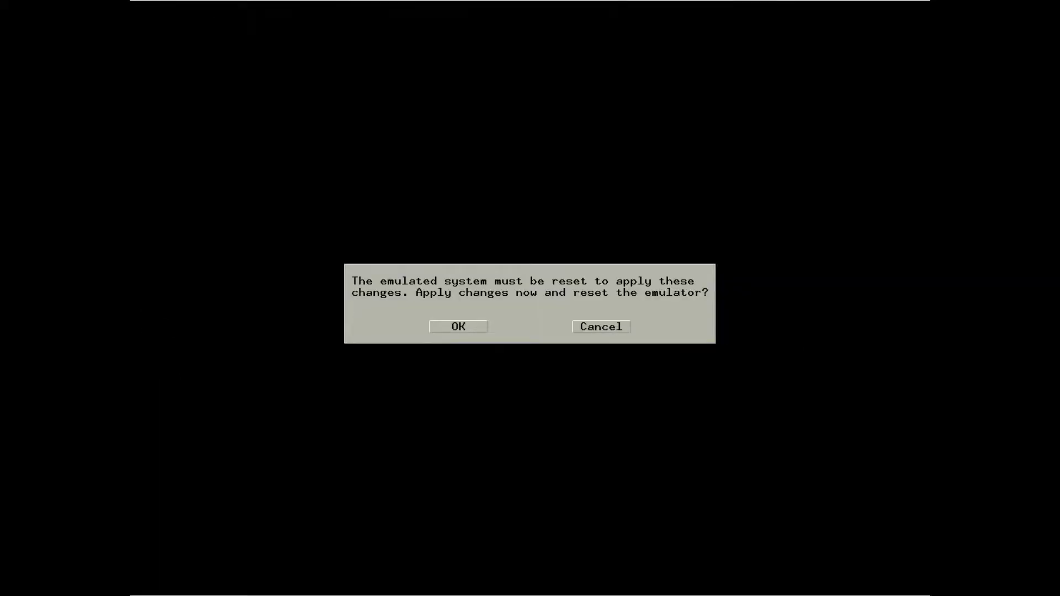
# Confirm the emulator reset so NeXTSTEP reboots to the Workspace at the me folder
pyautogui.press('Return')
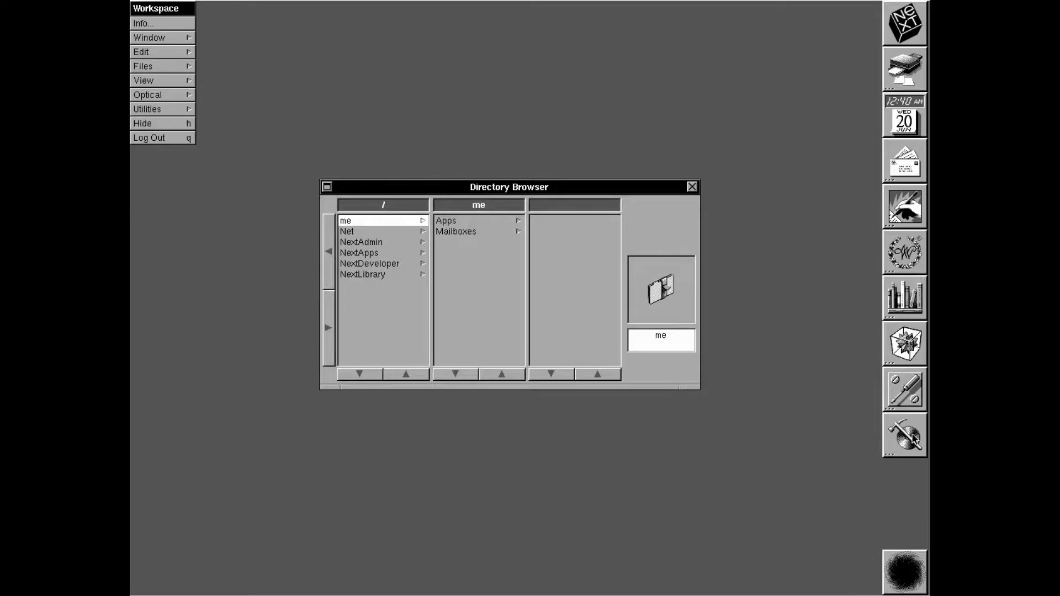
# Launch and quit BuildDisk, then PrintManager, and then bring up the system Preferences
pyautogui.doubleClick(914, 439)
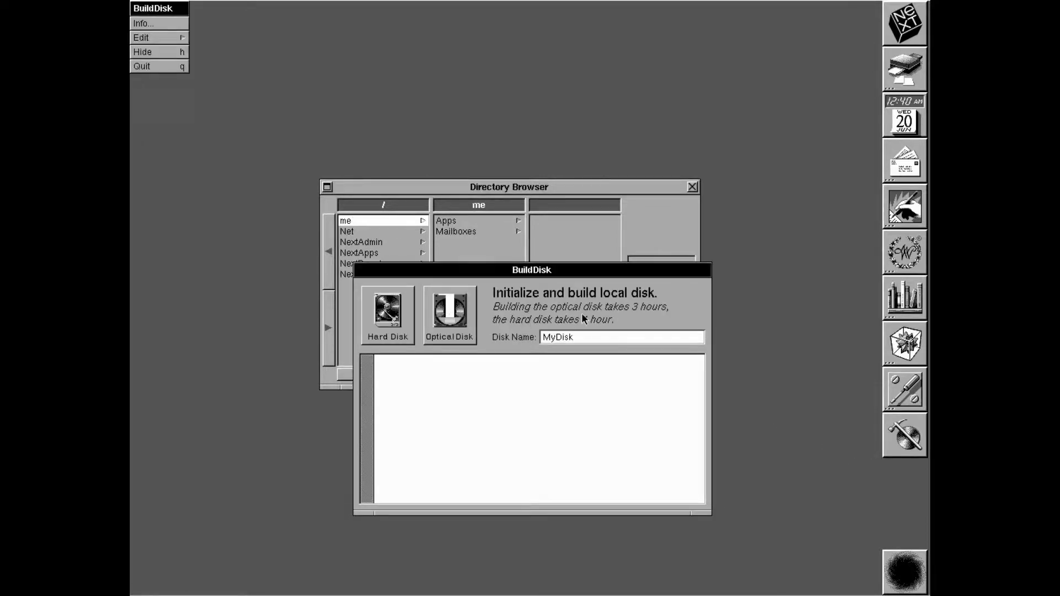
pyautogui.click(146, 66)
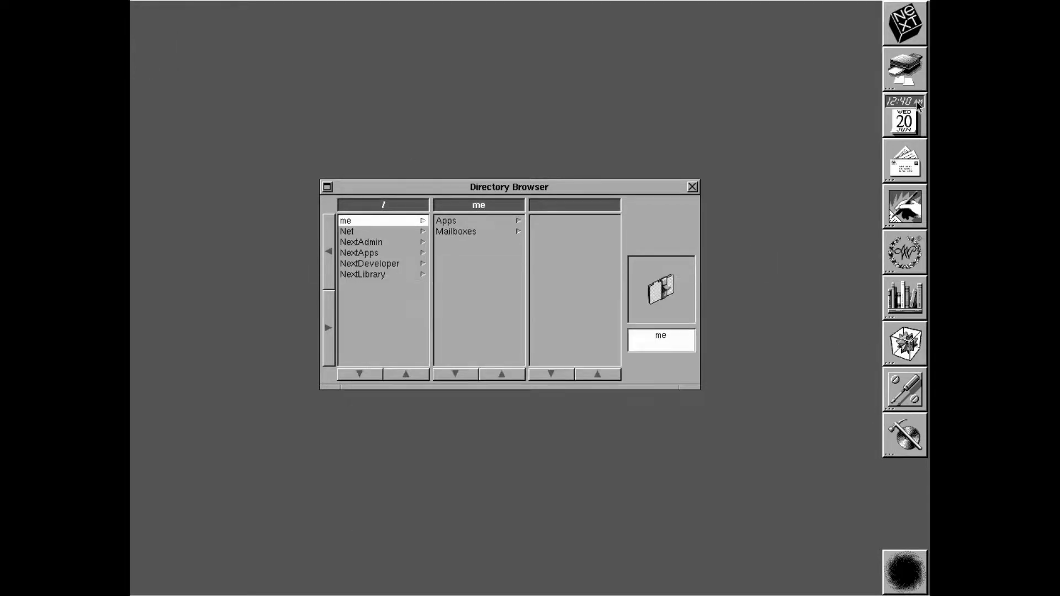
pyautogui.doubleClick(899, 80)
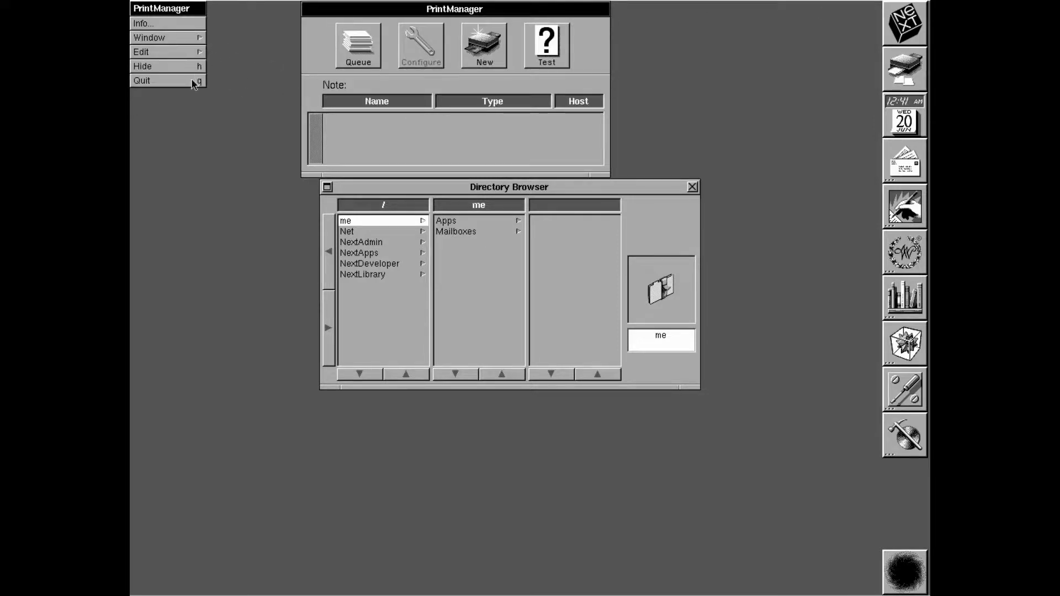
pyautogui.click(193, 81)
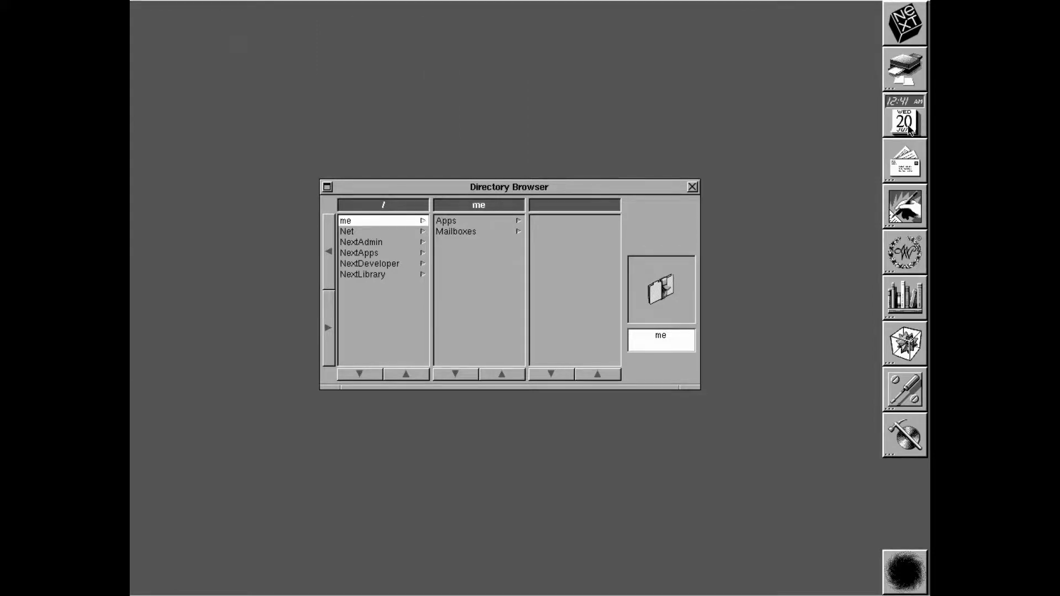
pyautogui.doubleClick(909, 129)
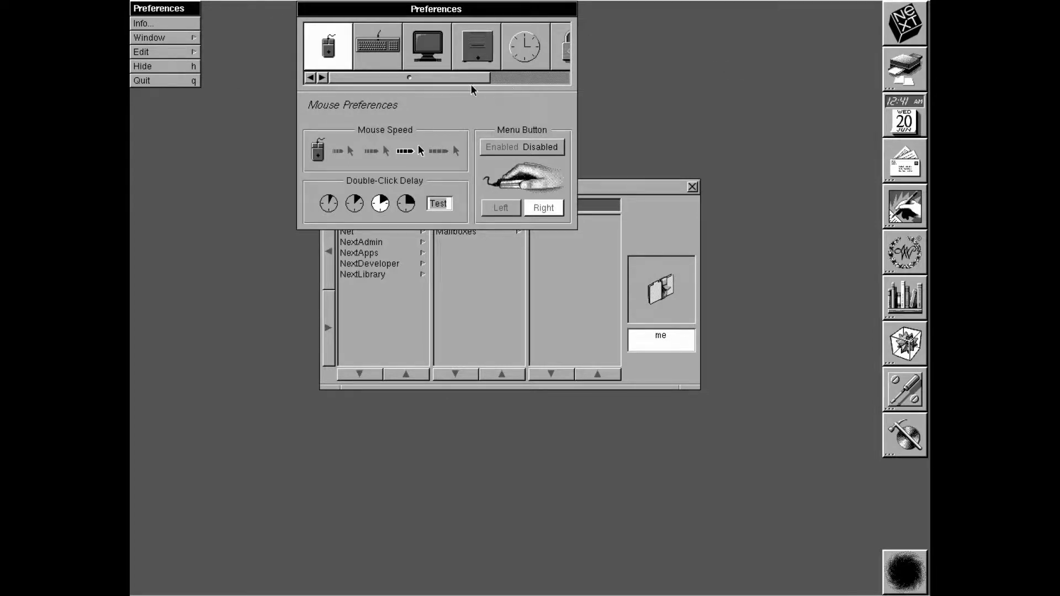
# Look through the Expert UNIX, startup device, password and date/time preference panes
pyautogui.moveTo(465, 78); pyautogui.dragTo(565, 115)
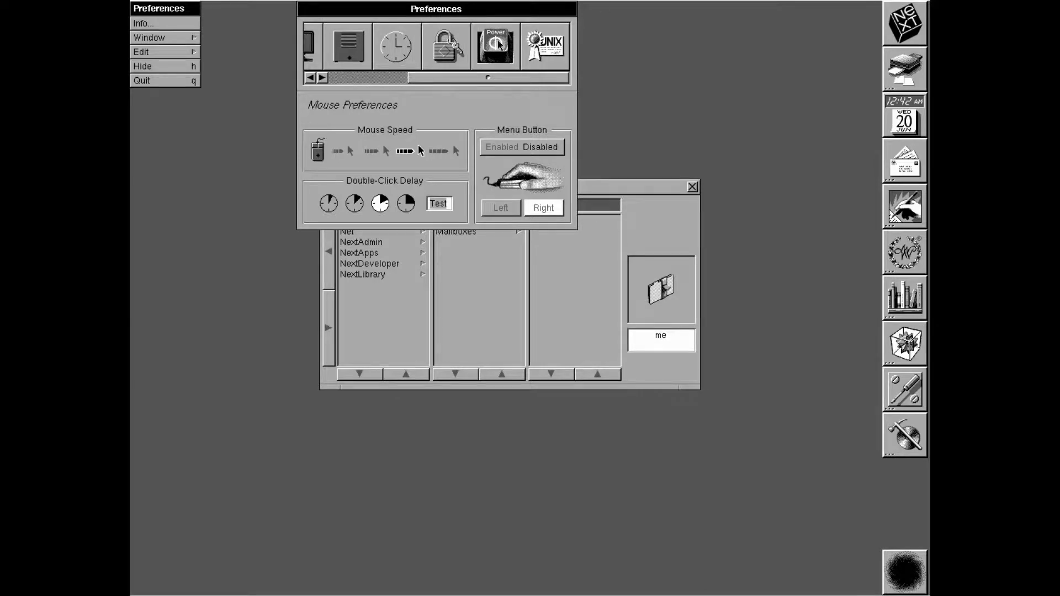
pyautogui.click(556, 45)
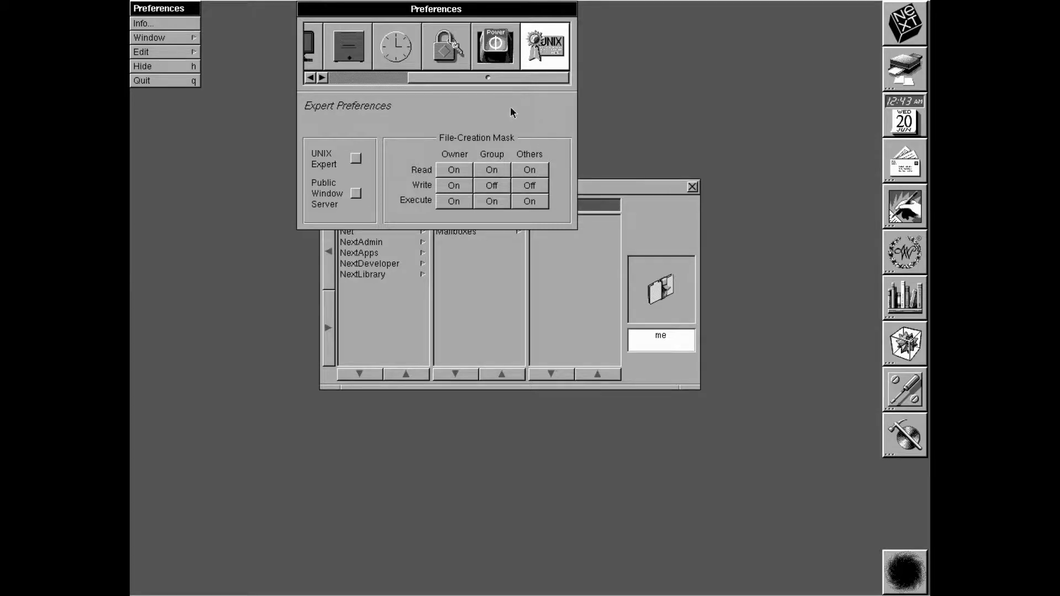
pyautogui.click(498, 47)
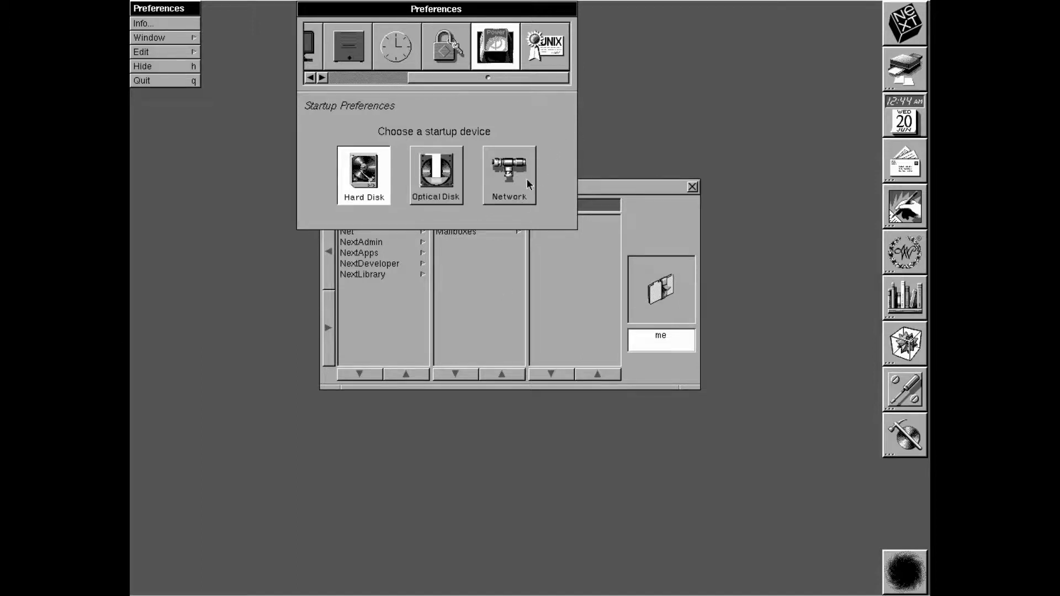
pyautogui.click(450, 47)
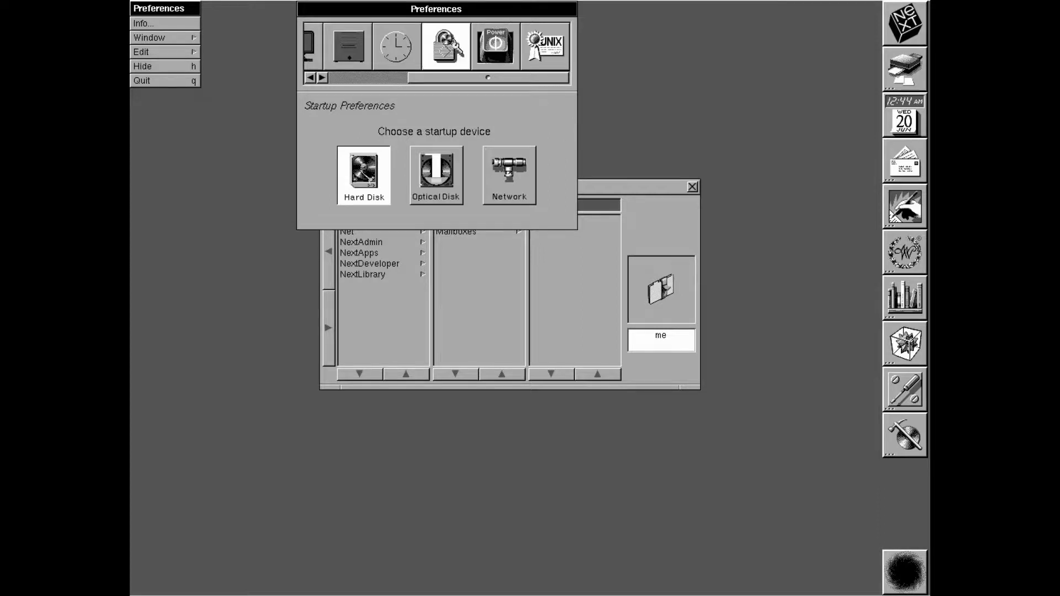
pyautogui.click(402, 62)
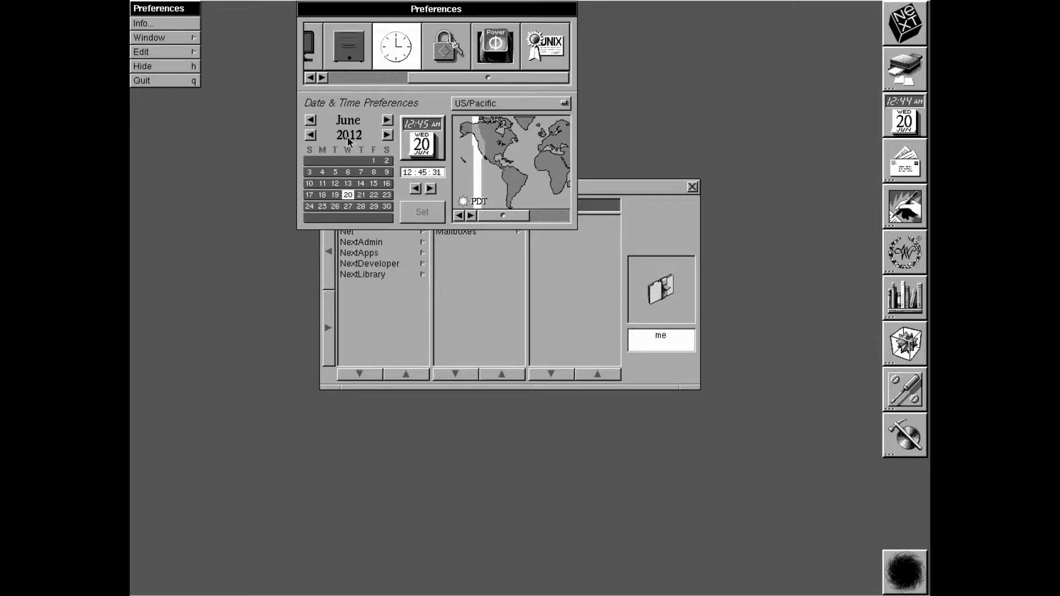
# Review the general, display, keyboard and mouse panes, then quit Preferences
pyautogui.moveTo(523, 78); pyautogui.dragTo(467, 18)
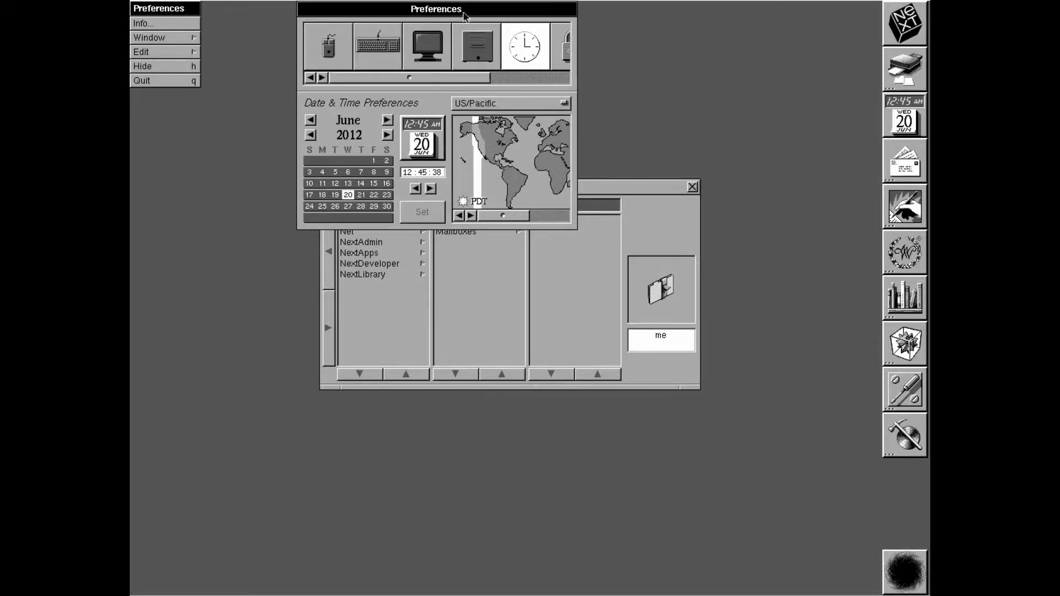
pyautogui.click(483, 39)
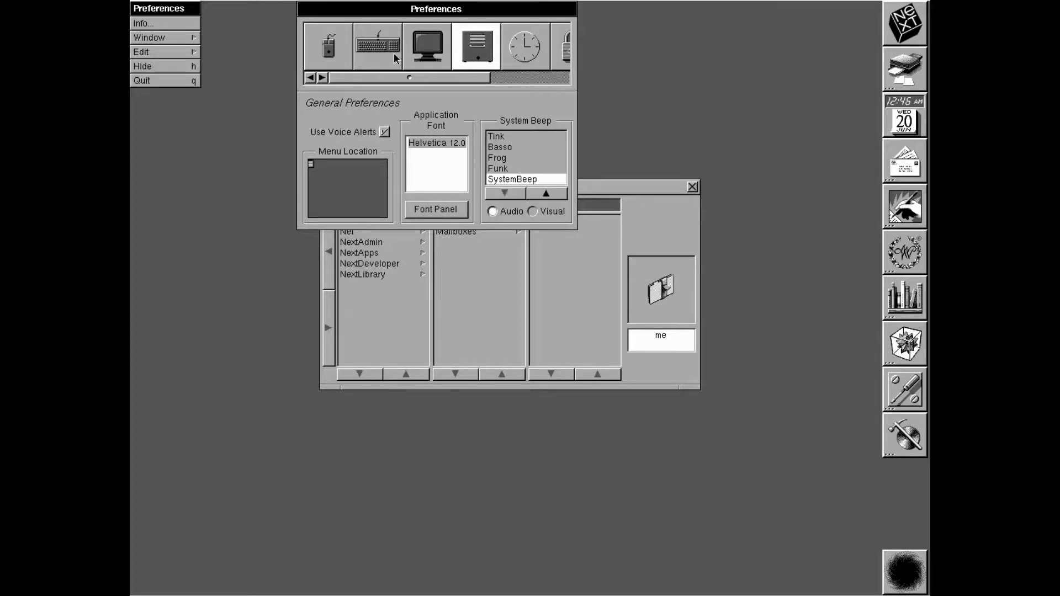
pyautogui.click(441, 44)
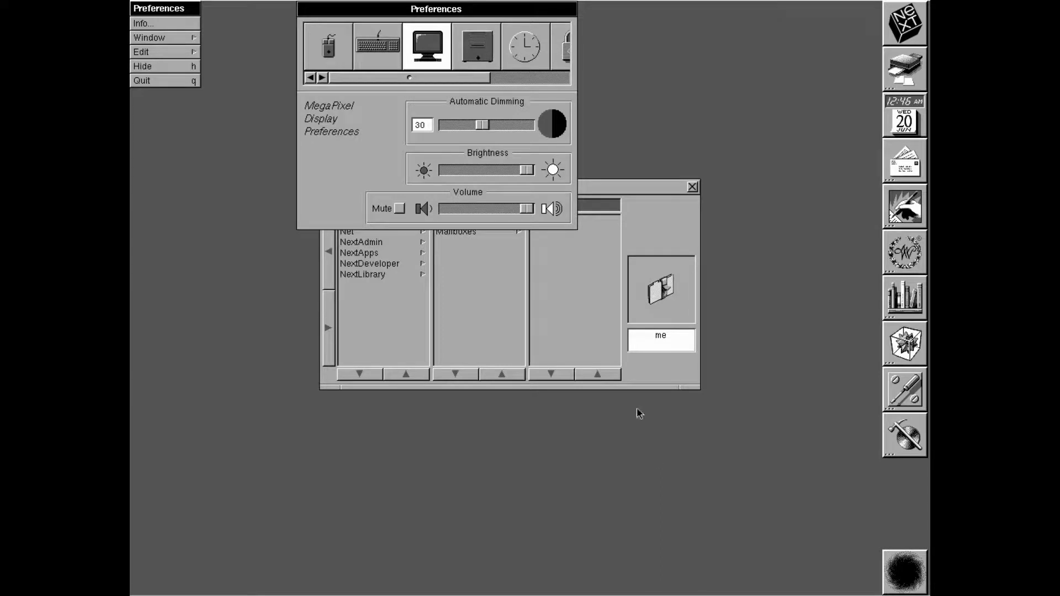
pyautogui.click(400, 51)
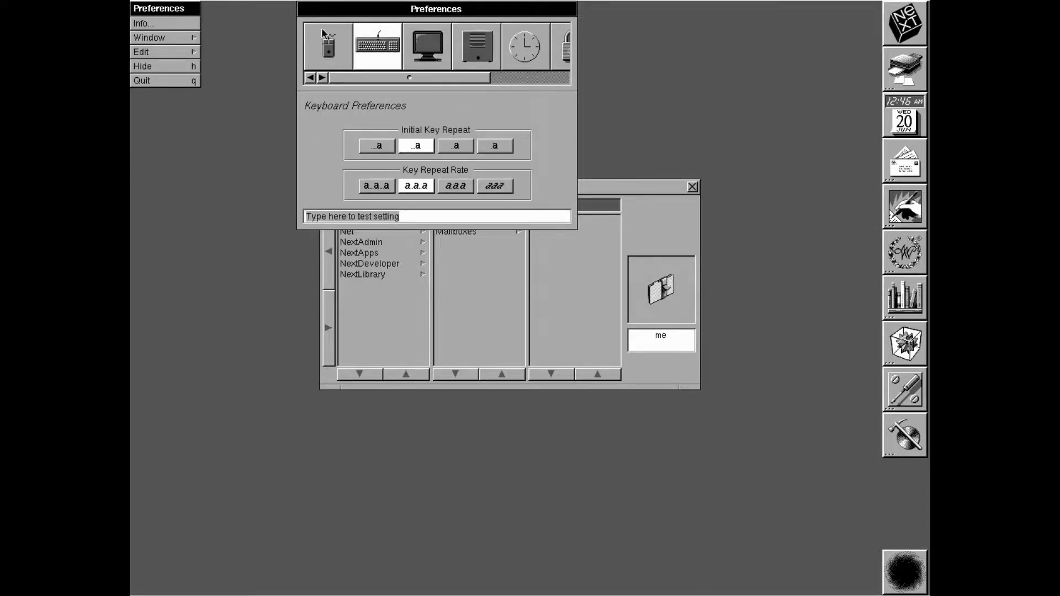
pyautogui.click(331, 50)
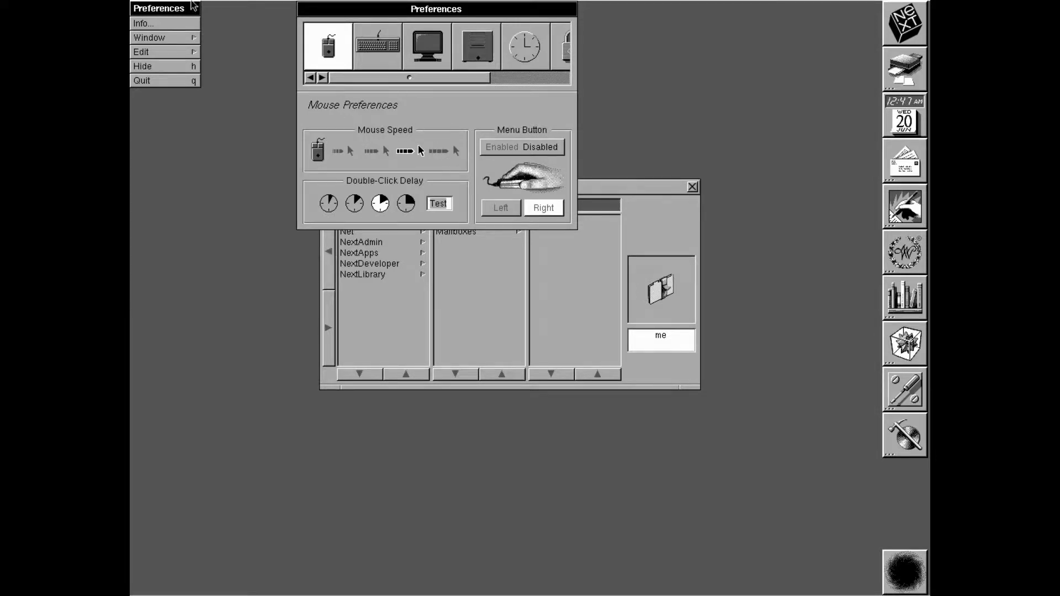
pyautogui.click(170, 87)
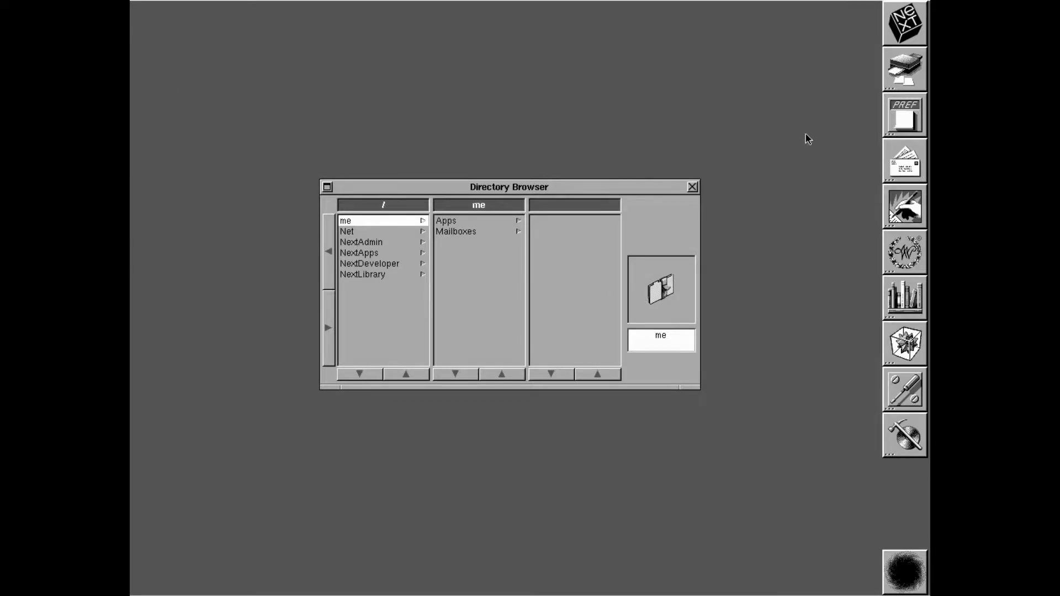
# Open and close Mail, then type Test in a new WriteNow document and save it
pyautogui.doubleClick(917, 168)
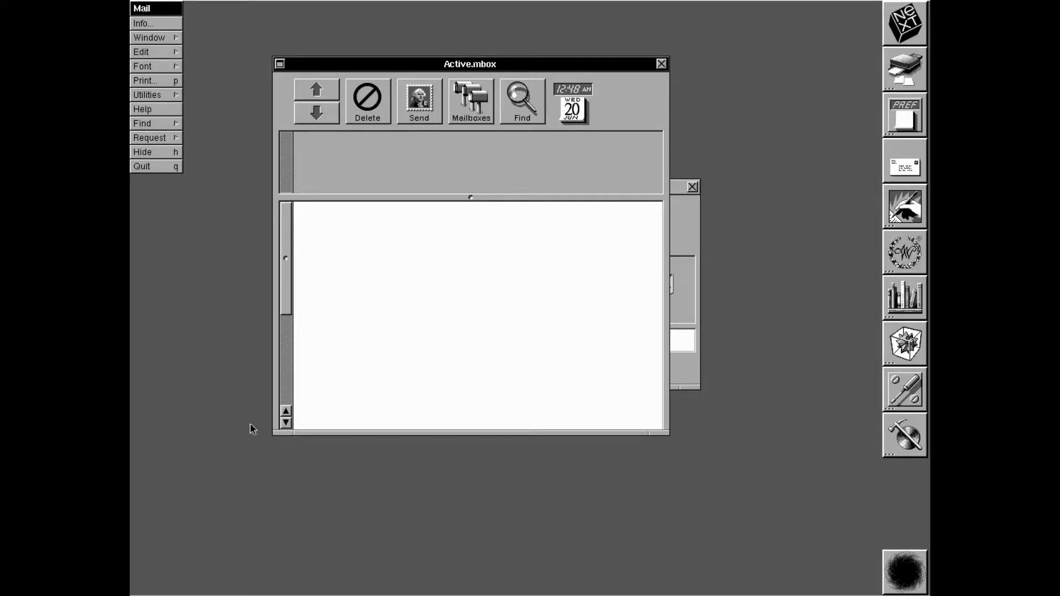
pyautogui.click(661, 64)
pyautogui.doubleClick(899, 204)
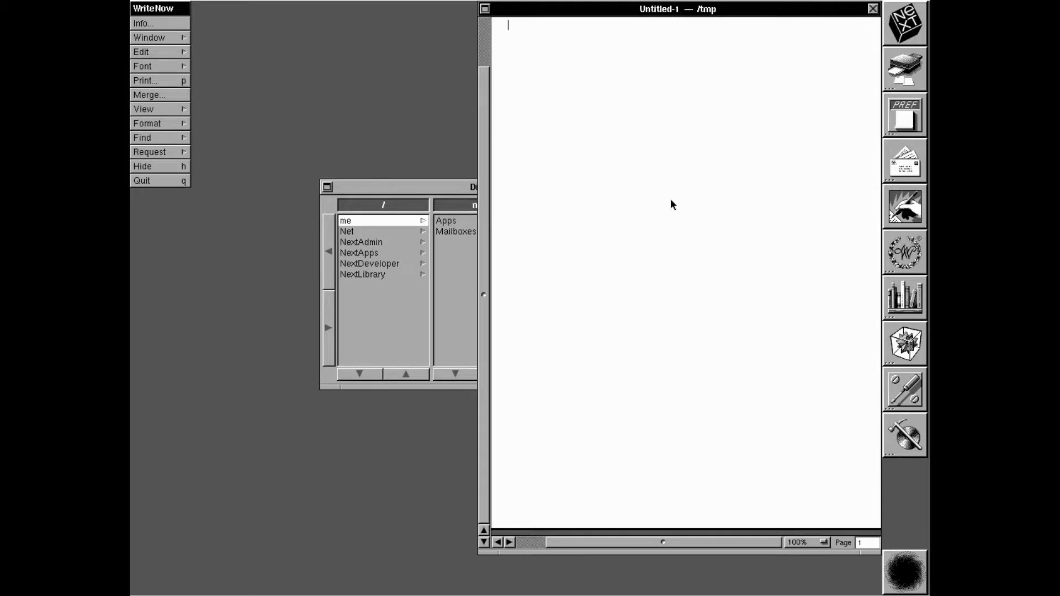
pyautogui.write('Test')
pyautogui.click(179, 41)
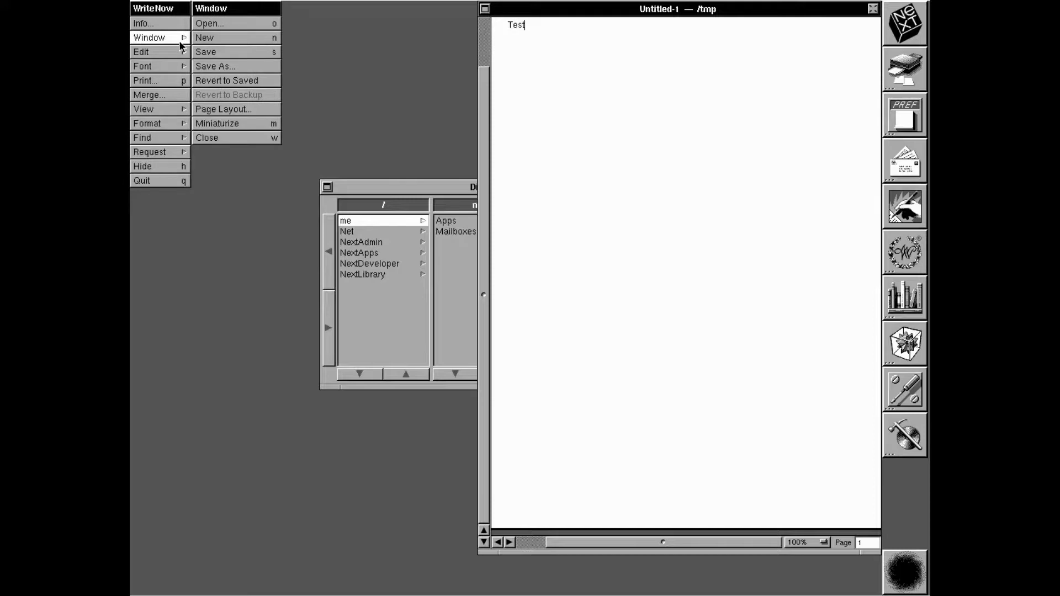
pyautogui.click(218, 64)
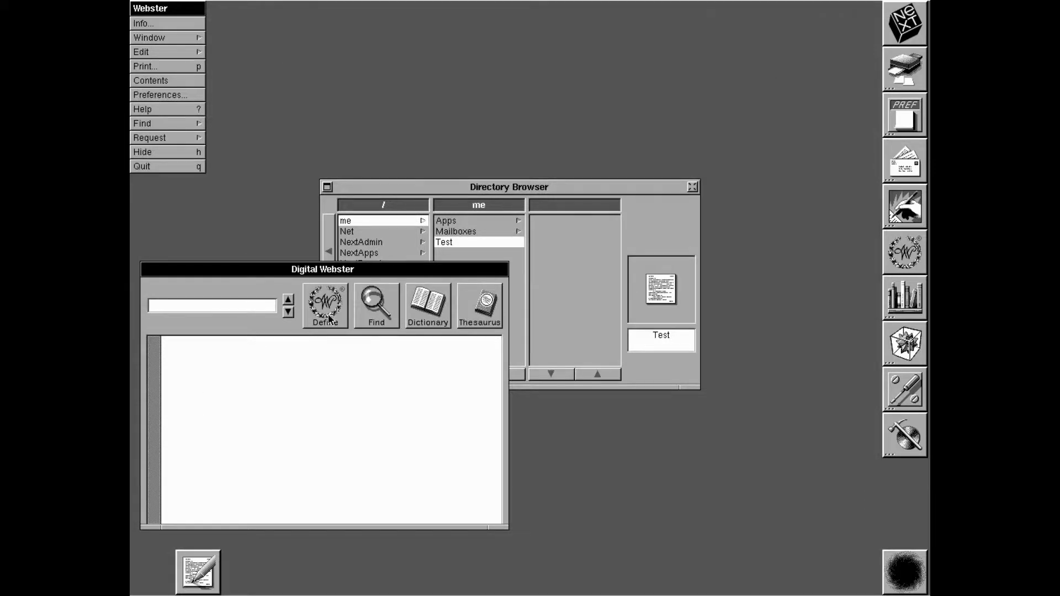
# Quit Webster, launch Digital Librarian, move its window up and right, then quit it
pyautogui.click(165, 163)
pyautogui.doubleClick(908, 313)
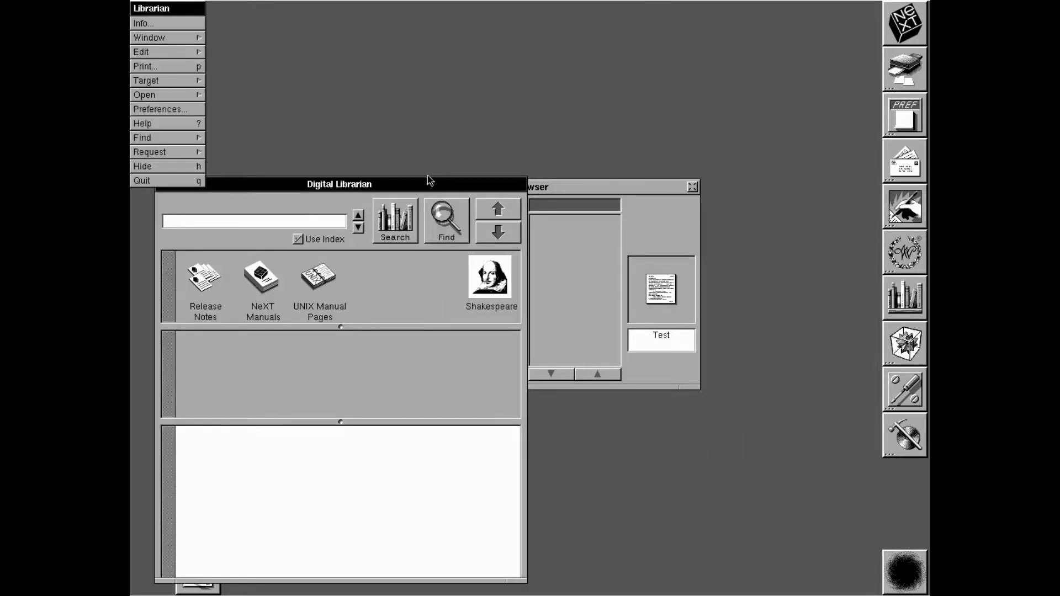
pyautogui.moveTo(429, 185); pyautogui.dragTo(588, 119)
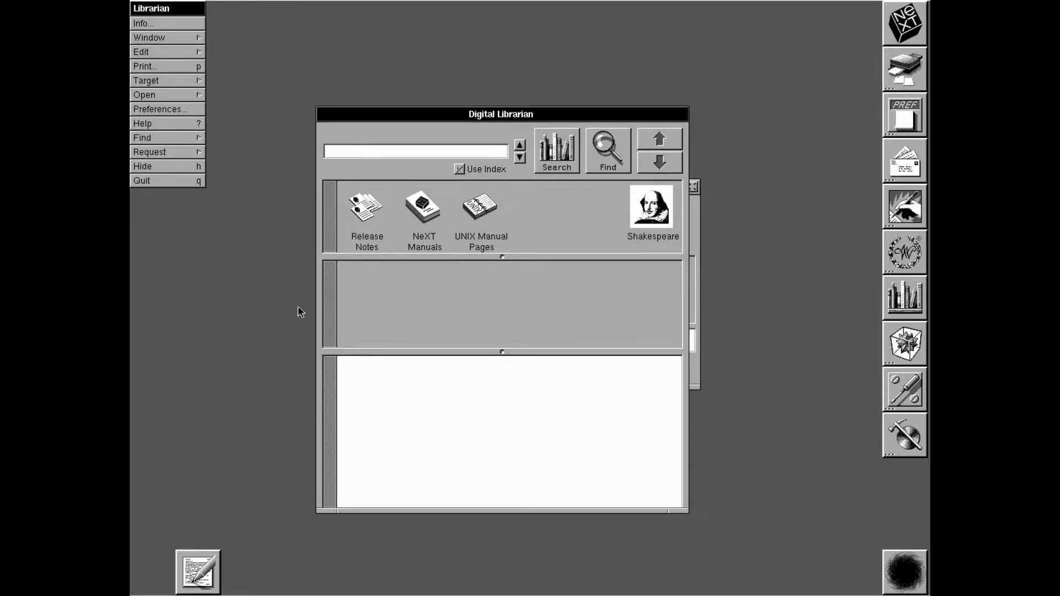
pyautogui.click(153, 182)
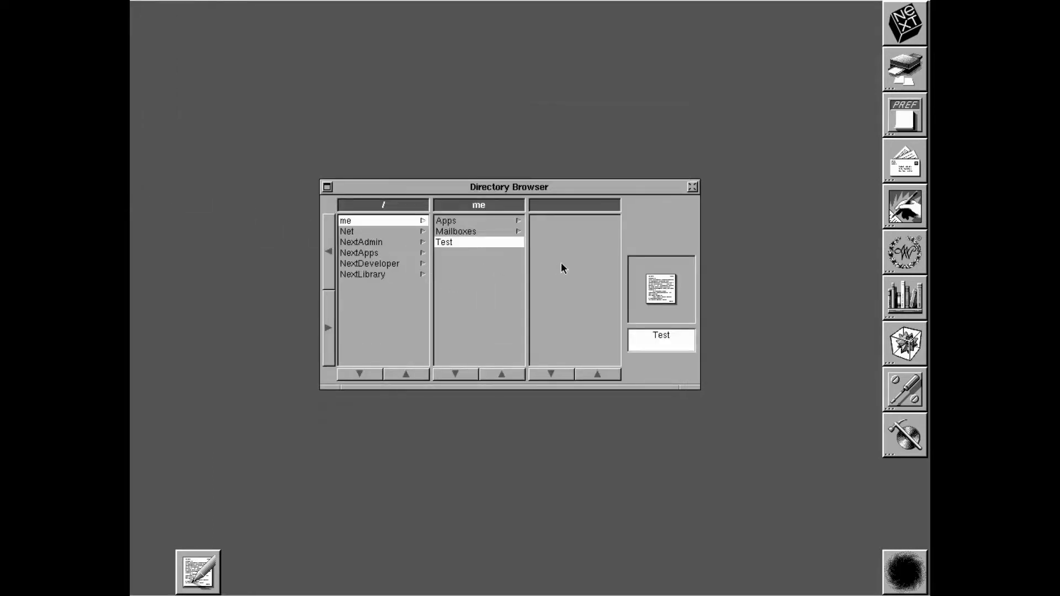
# Launch and quit Mathematica, then in Interface Builder drop a palette button into My Window
pyautogui.doubleClick(912, 345)
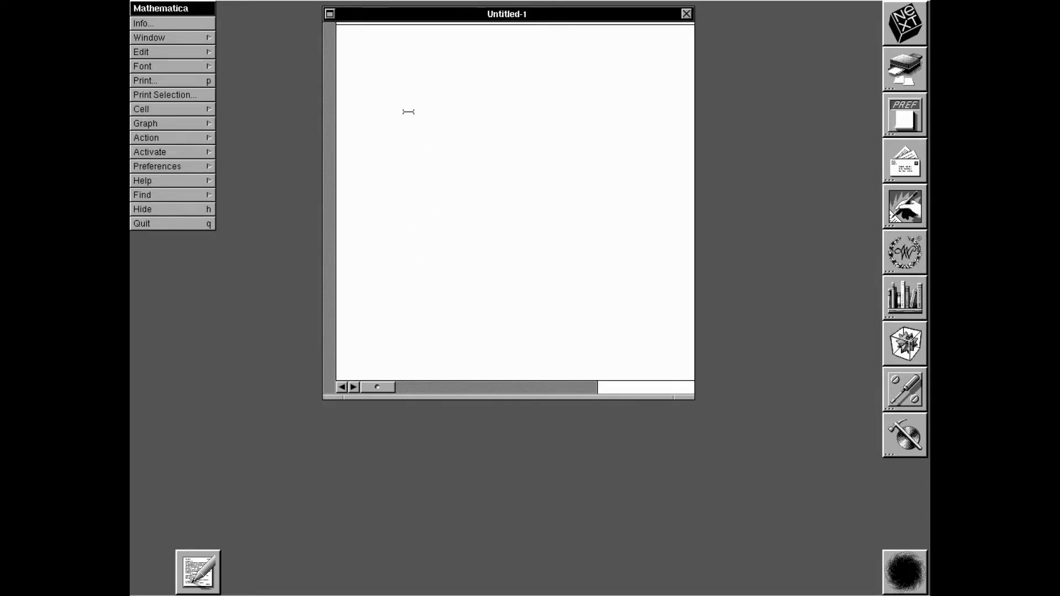
pyautogui.press('super+h')
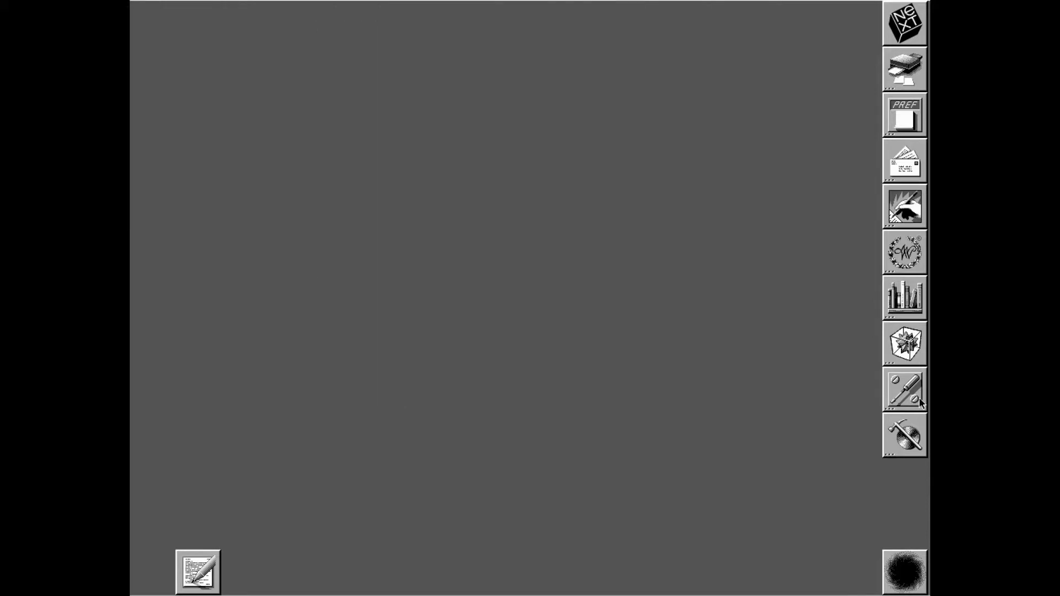
pyautogui.doubleClick(919, 401)
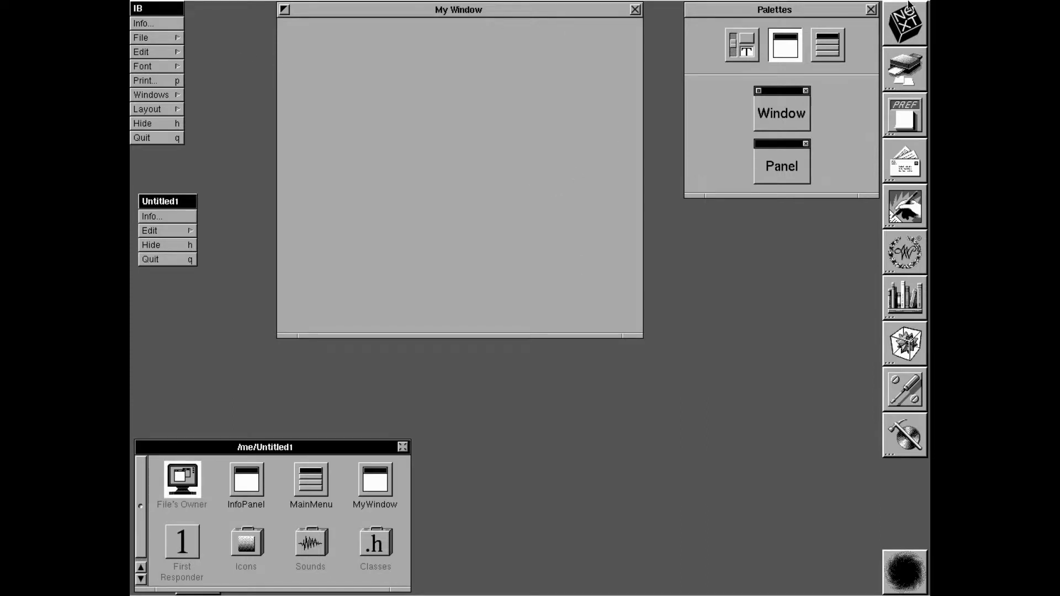
pyautogui.click(752, 54)
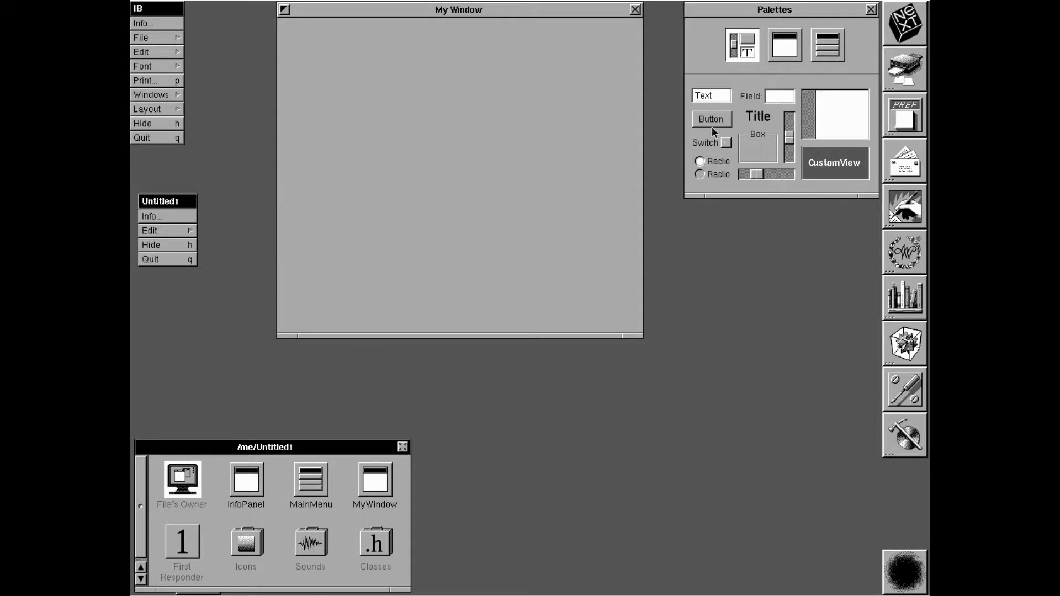
pyautogui.moveTo(714, 126); pyautogui.dragTo(339, 287)
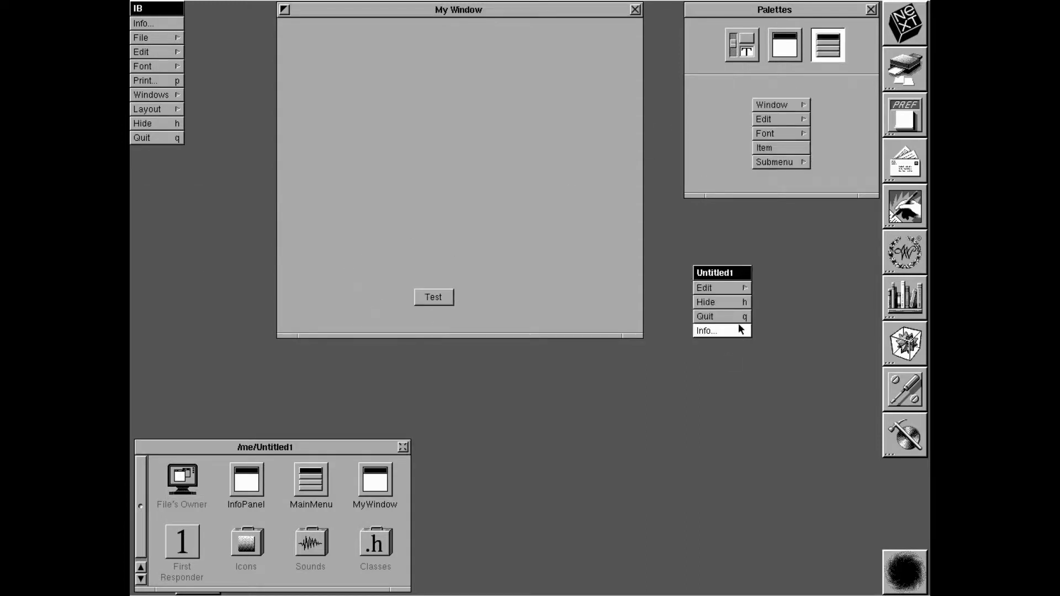
# Move Info to the top of the Untitled1 menu, close My Window, and quit Interface Builder
pyautogui.moveTo(738, 323); pyautogui.dragTo(737, 287)
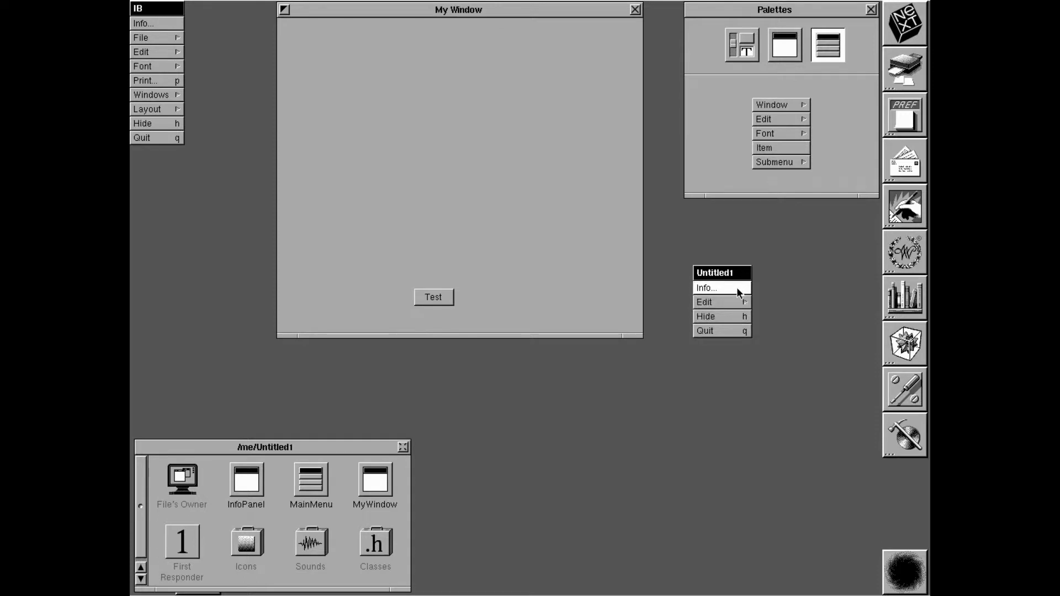
pyautogui.click(635, 9)
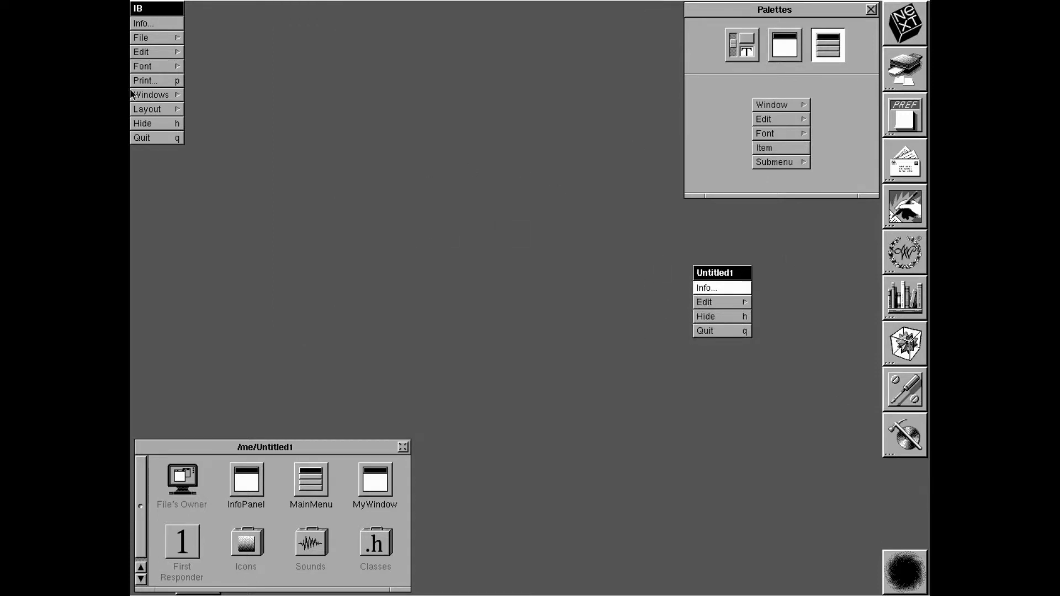
pyautogui.click(160, 138)
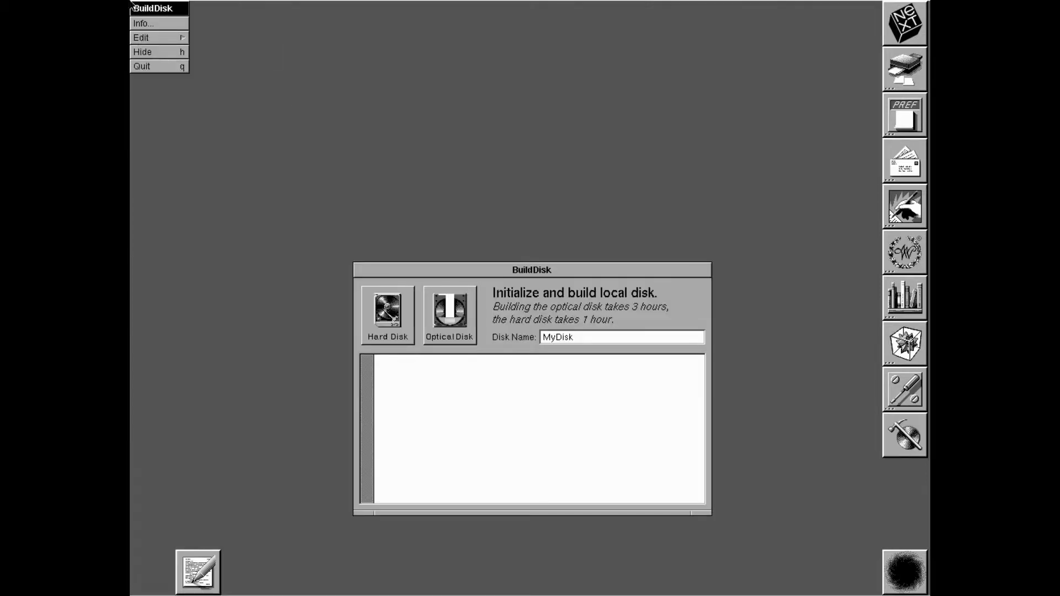
# Quit BuildDisk, then launch and quit the Edit text editor
pyautogui.click(157, 67)
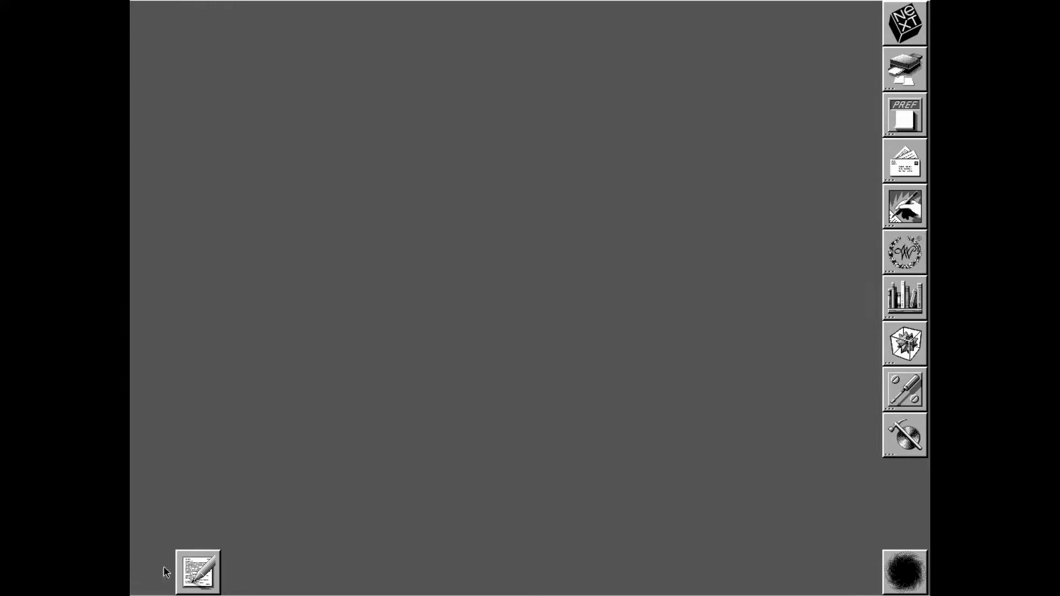
pyautogui.doubleClick(201, 584)
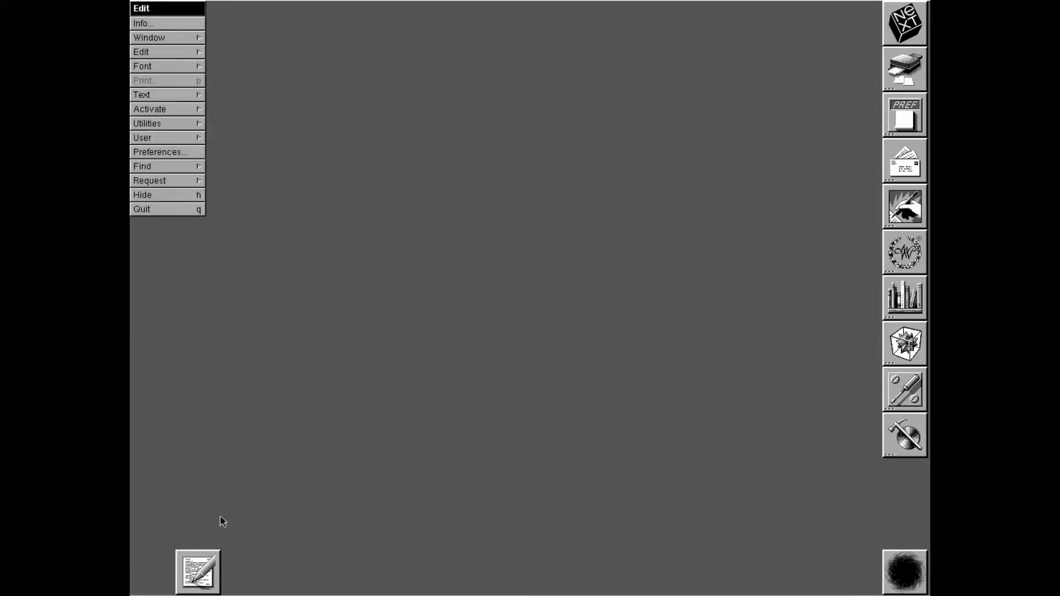
pyautogui.click(186, 211)
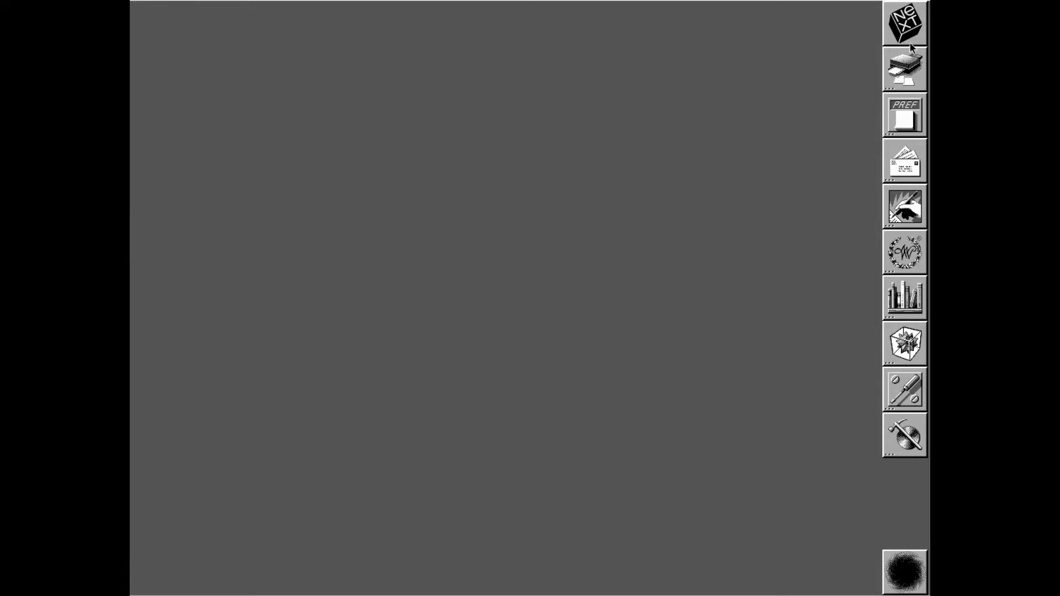
# Reopen the Workspace browser, launch Bug56 from NextDeveloper/Apps, then open NextLibrary/Music/Scores
pyautogui.doubleClick(921, 16)
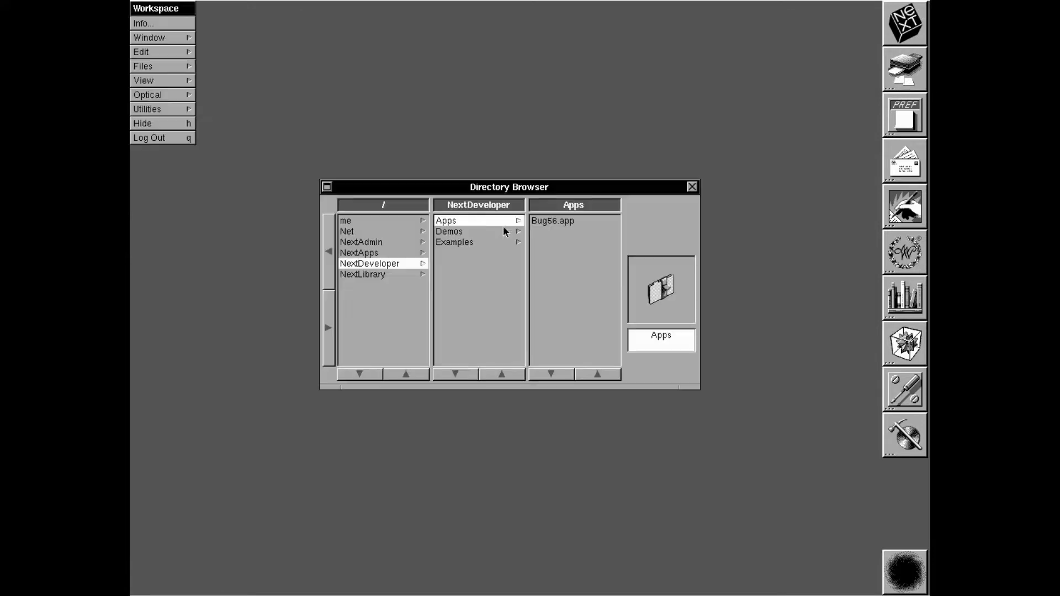
pyautogui.doubleClick(558, 222)
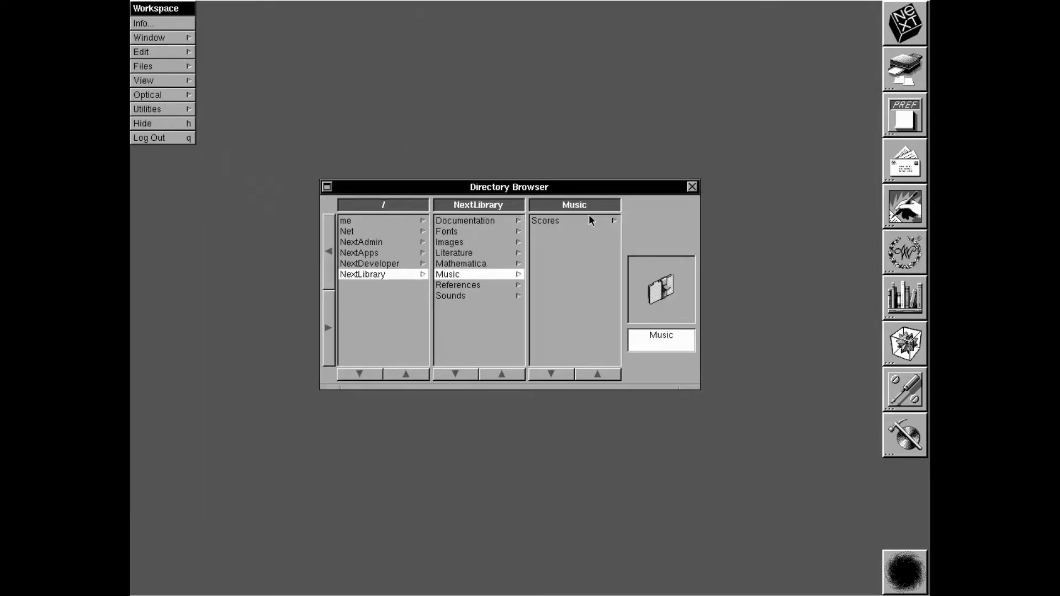
pyautogui.click(589, 217)
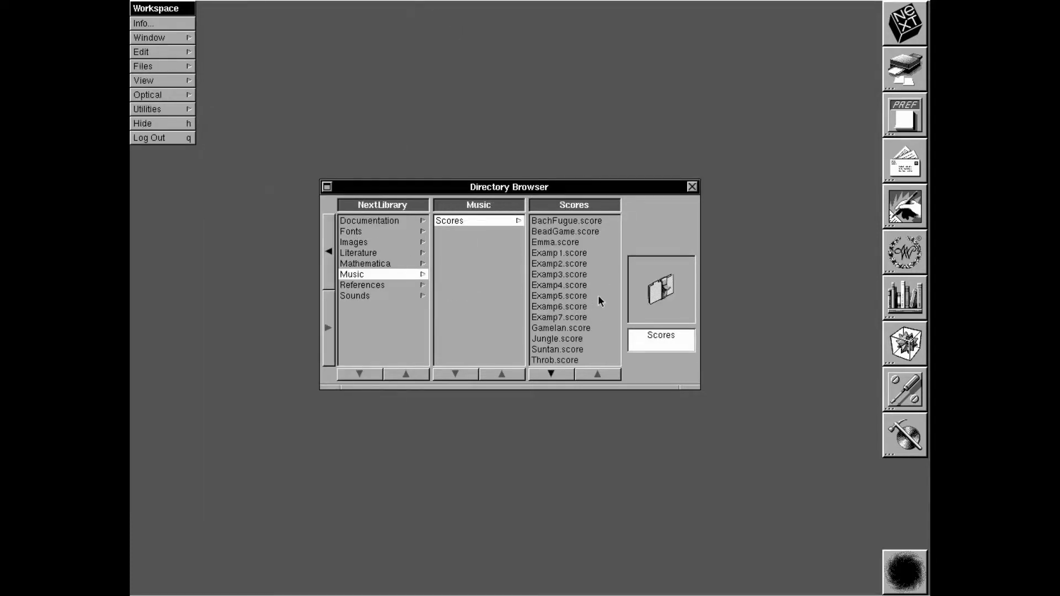
# Select Examp7.score, then browse NextLibrary's Mathematica, Literature, Images, Fonts and Documentation folders
pyautogui.click(592, 316)
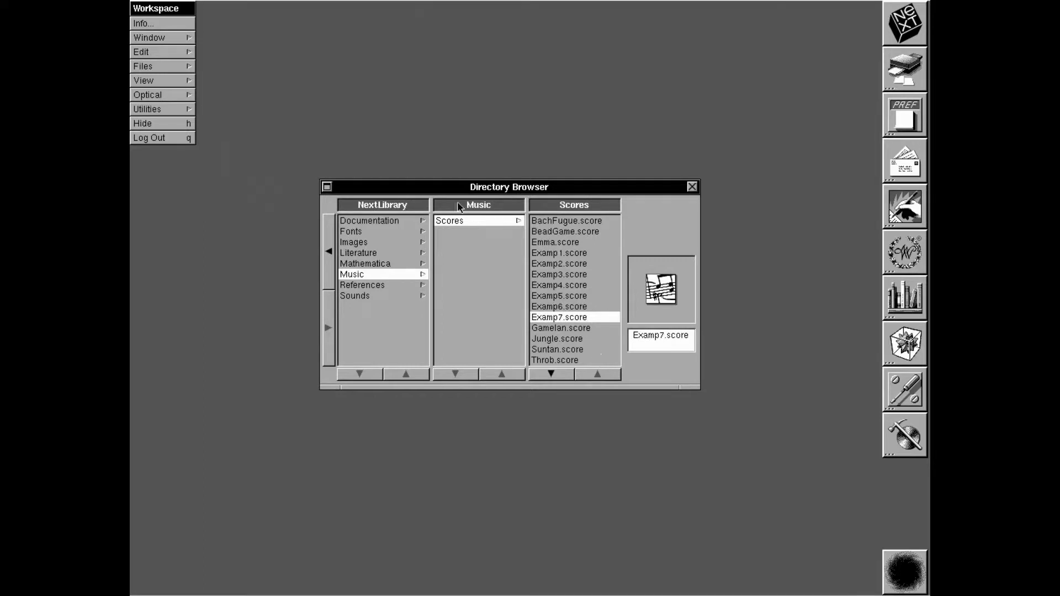
pyautogui.click(359, 264)
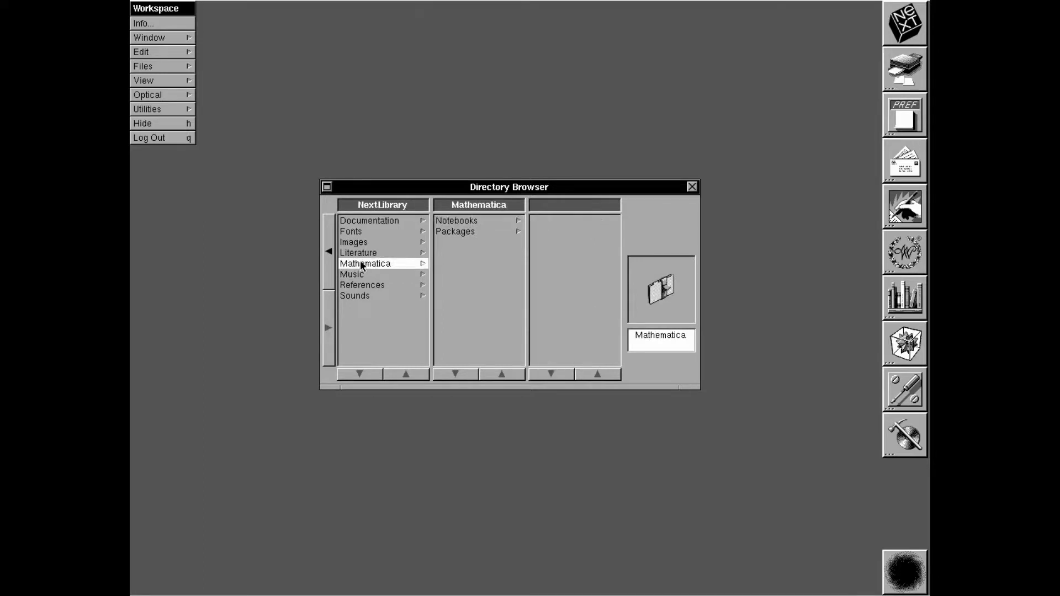
pyautogui.click(366, 254)
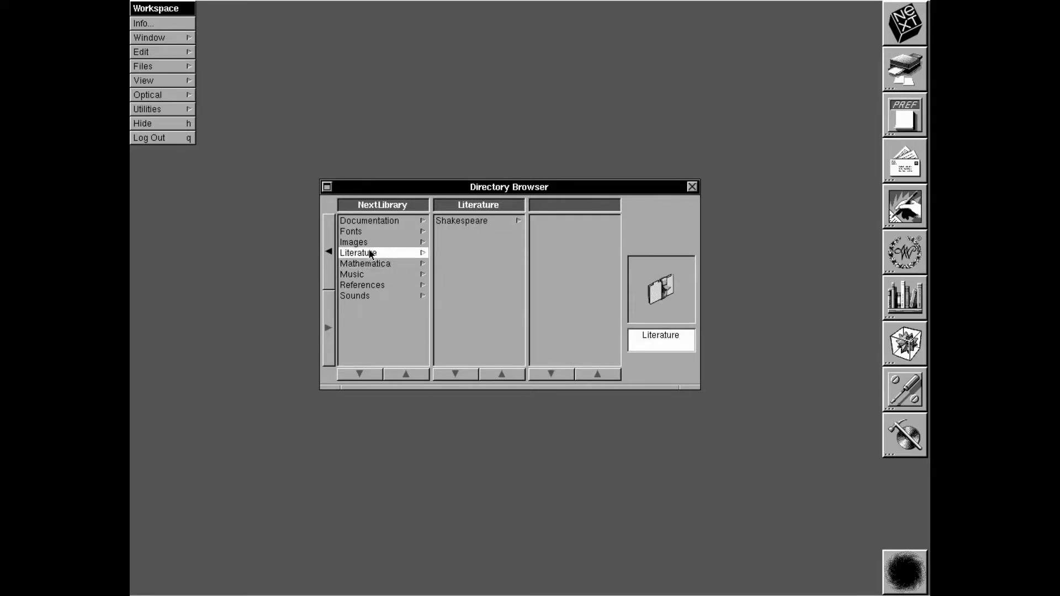
pyautogui.click(365, 244)
pyautogui.click(372, 232)
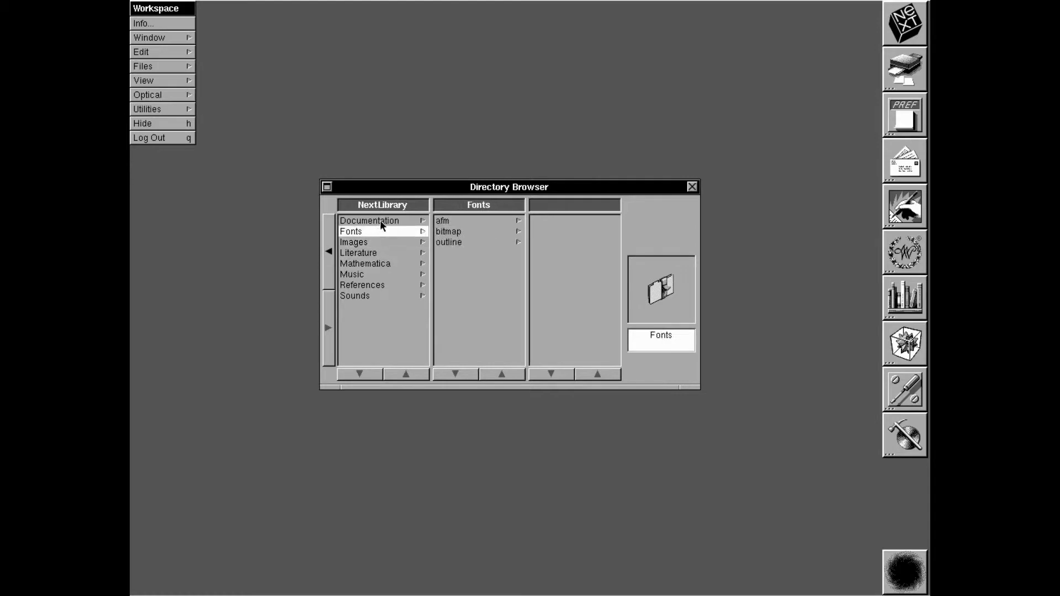
pyautogui.click(379, 220)
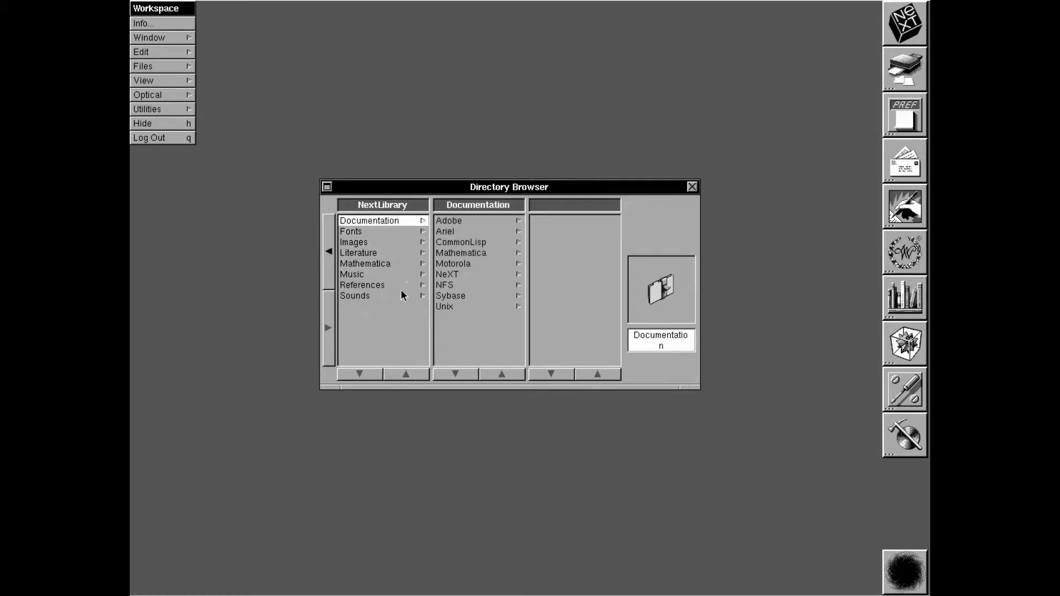
pyautogui.click(330, 227)
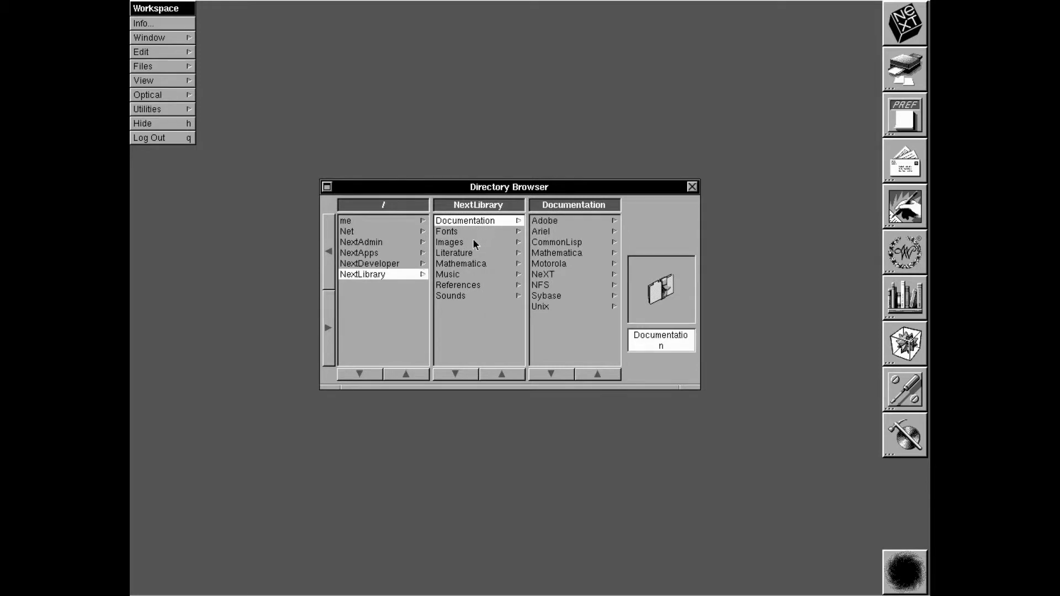
# Open bezier.movie from Images/Scene_movies and cancel the missing PostScript header alert
pyautogui.click(470, 244)
pyautogui.click(587, 223)
pyautogui.click(582, 220)
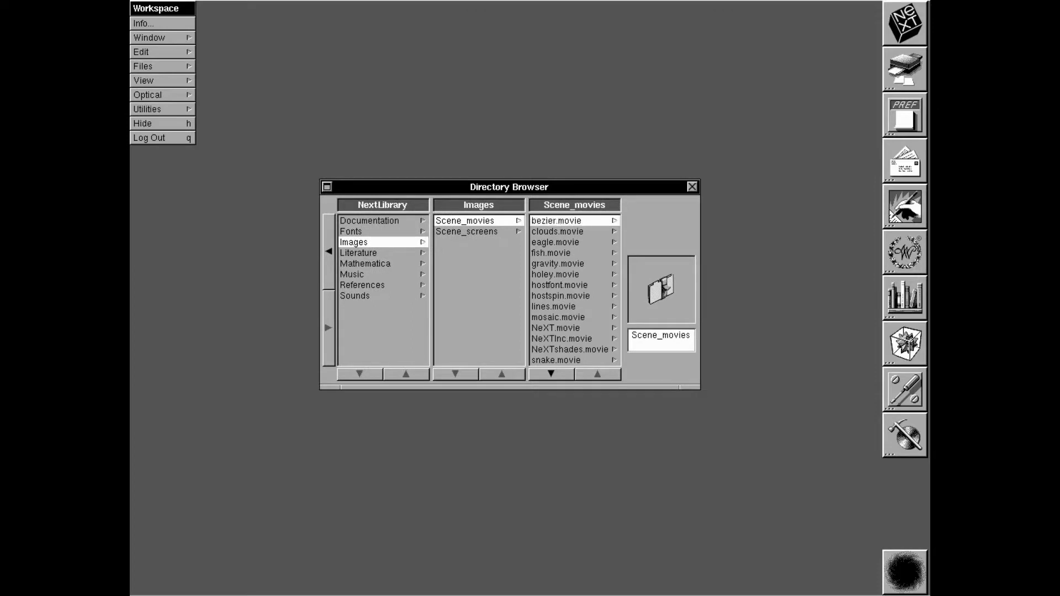
pyautogui.doubleClick(575, 224)
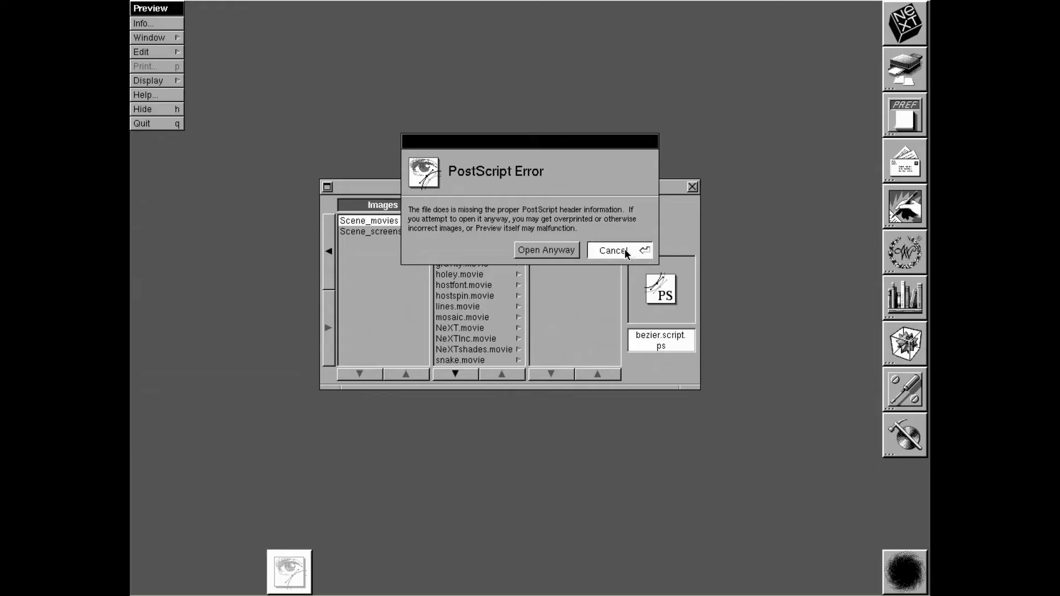
pyautogui.click(626, 251)
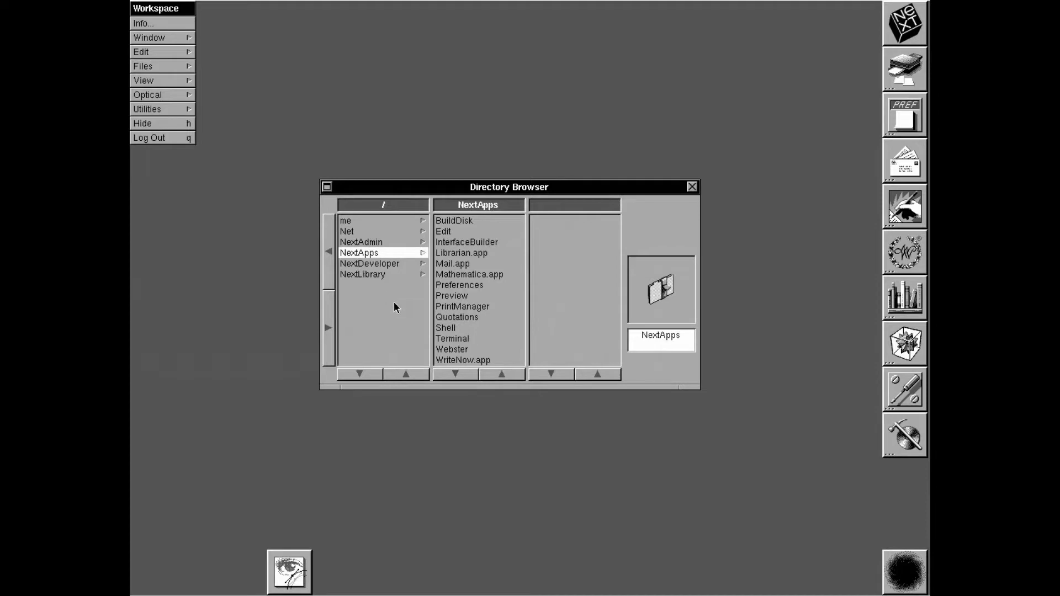
# Launch Terminal and list the home folder with ls
pyautogui.doubleClick(464, 340)
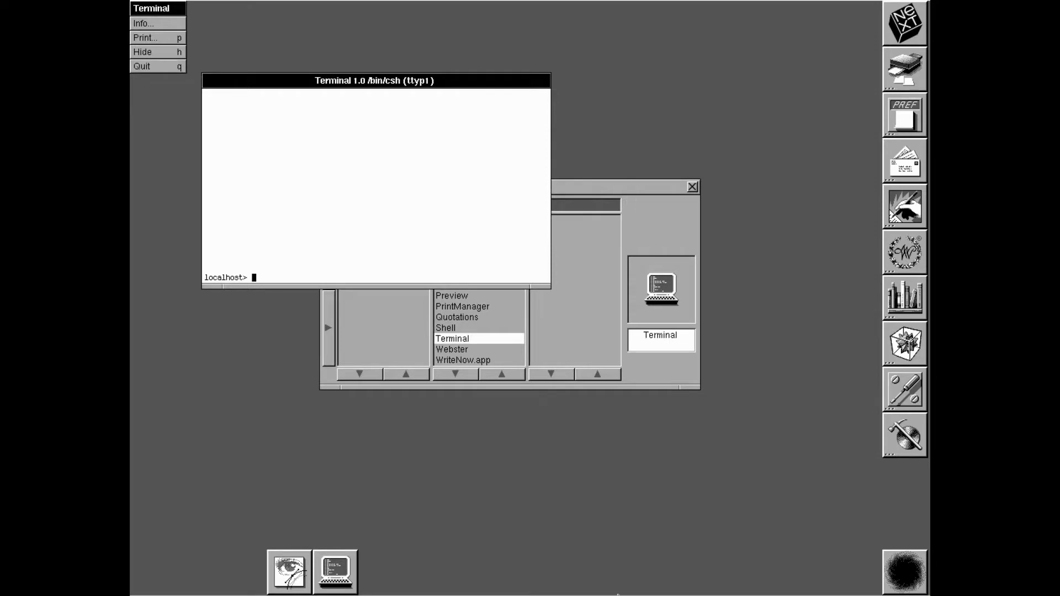
pyautogui.write('ls')
pyautogui.press('Return')
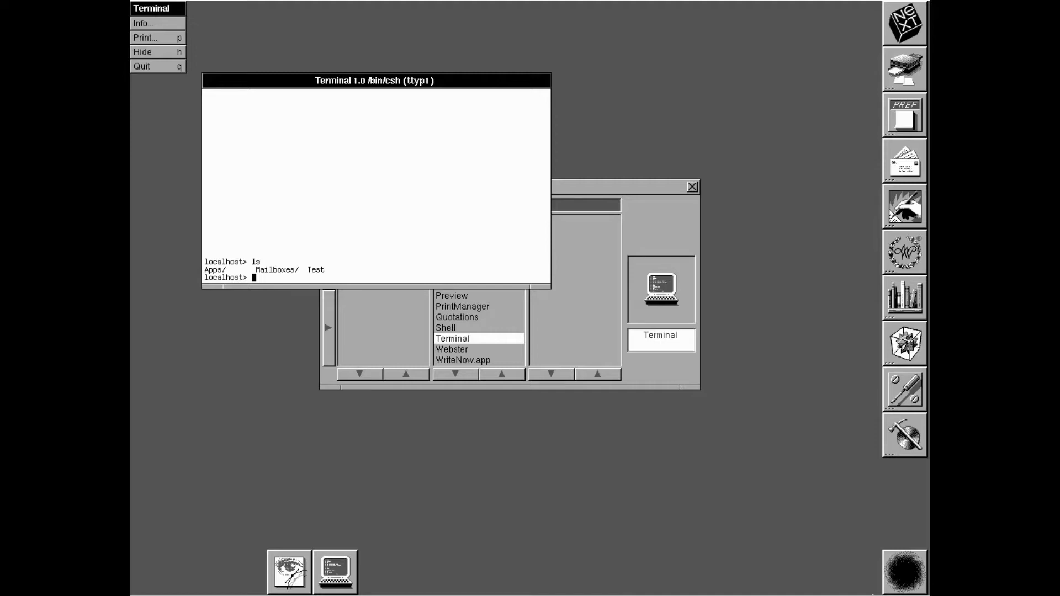
# Move the Directory Browser down-right, become root with su -, then quit Terminal
pyautogui.moveTo(615, 186); pyautogui.dragTo(745, 313)
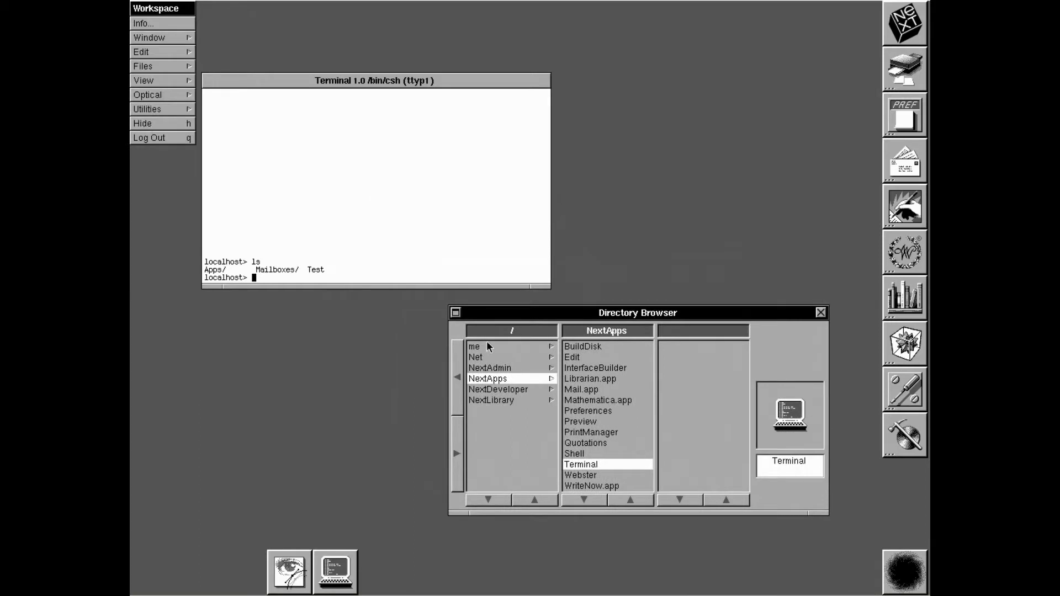
pyautogui.click(457, 205)
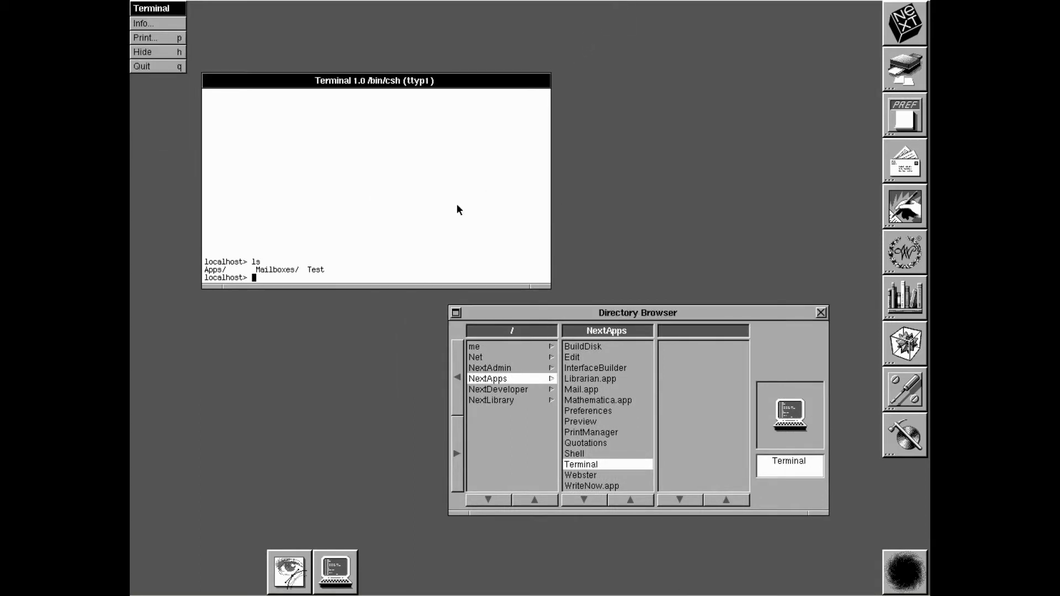
pyautogui.write('su -')
pyautogui.press('Return')
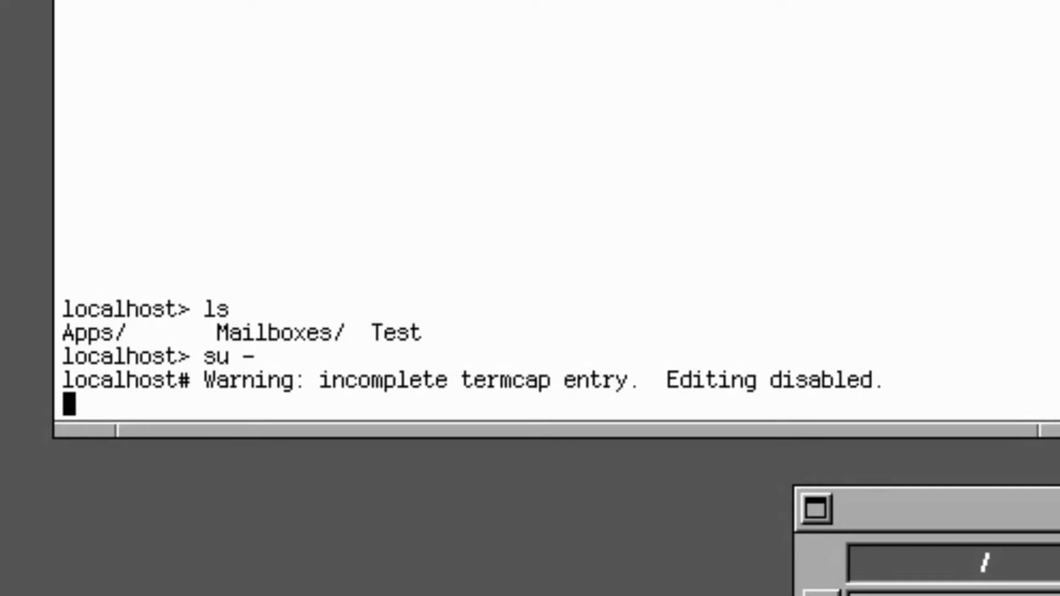
pyautogui.press('Return')
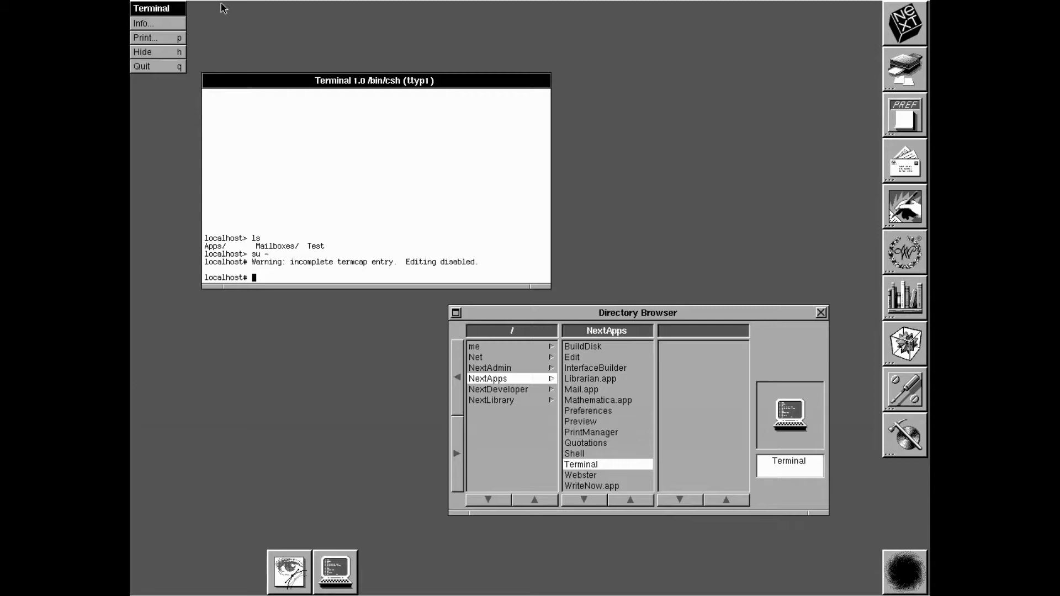
pyautogui.click(145, 66)
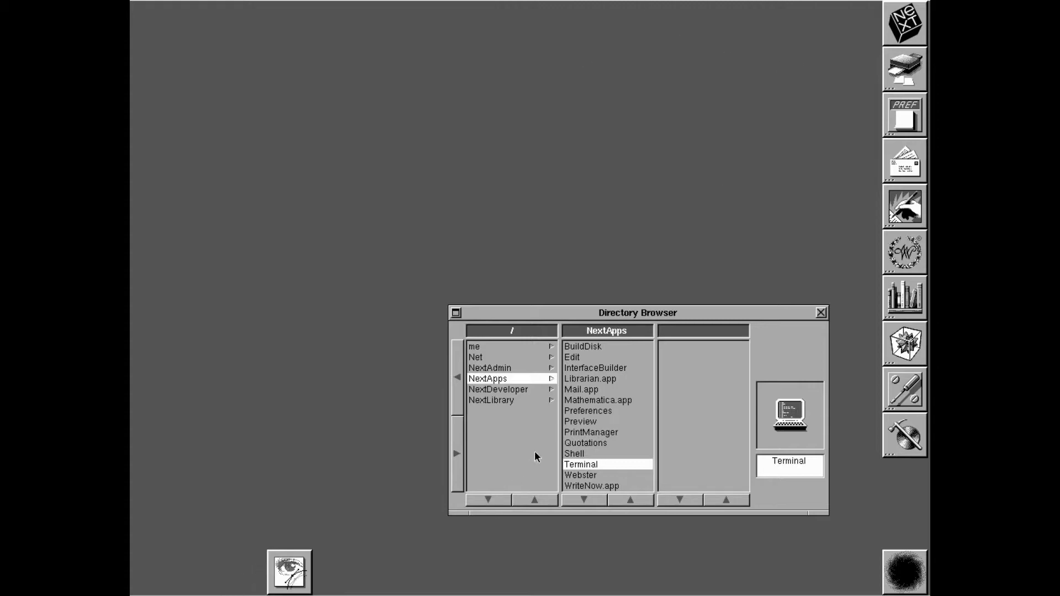
# Browse NextDeveloper, then NextLibrary's Sounds, Literature and Images folders in the Directory Browser
pyautogui.click(534, 387)
pyautogui.click(527, 390)
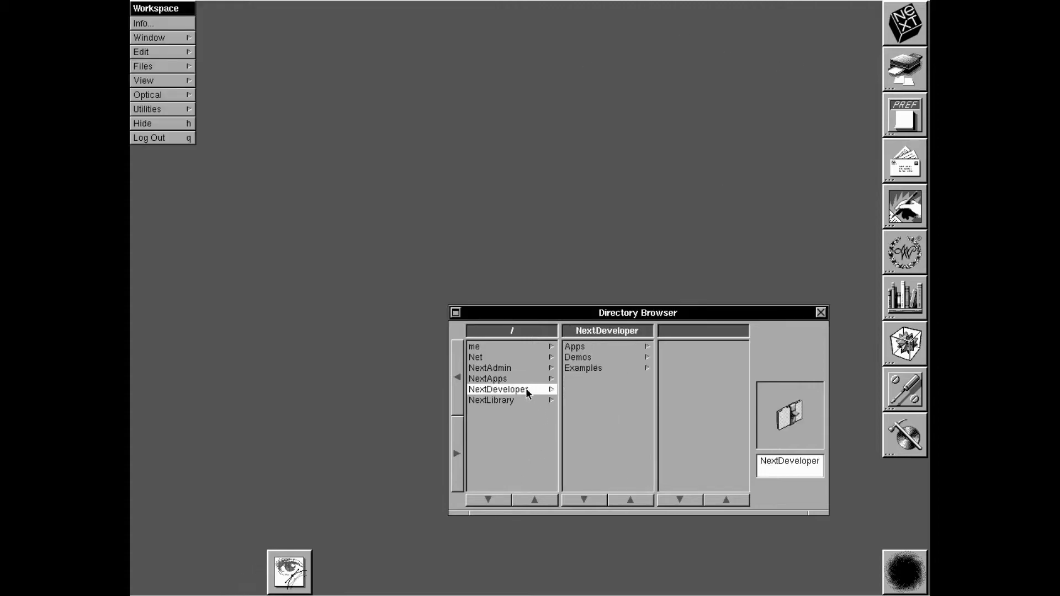
pyautogui.click(528, 400)
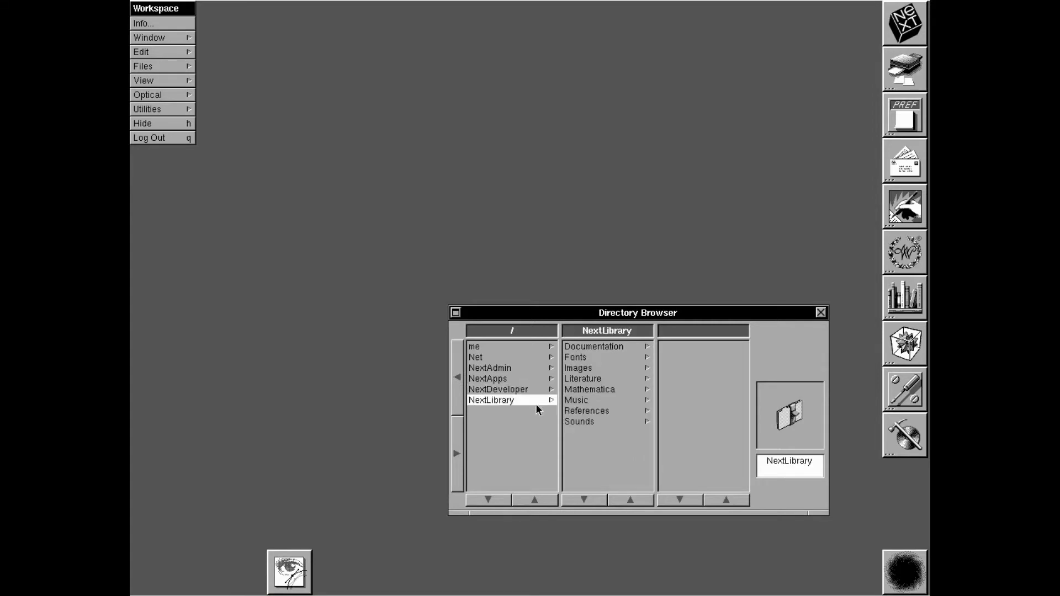
pyautogui.click(612, 422)
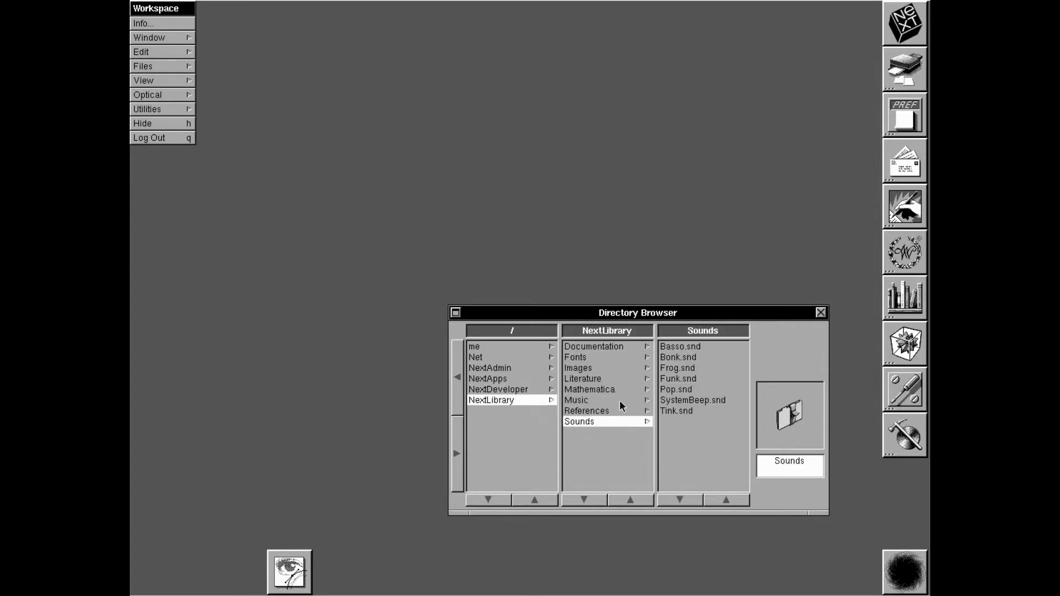
pyautogui.click(593, 377)
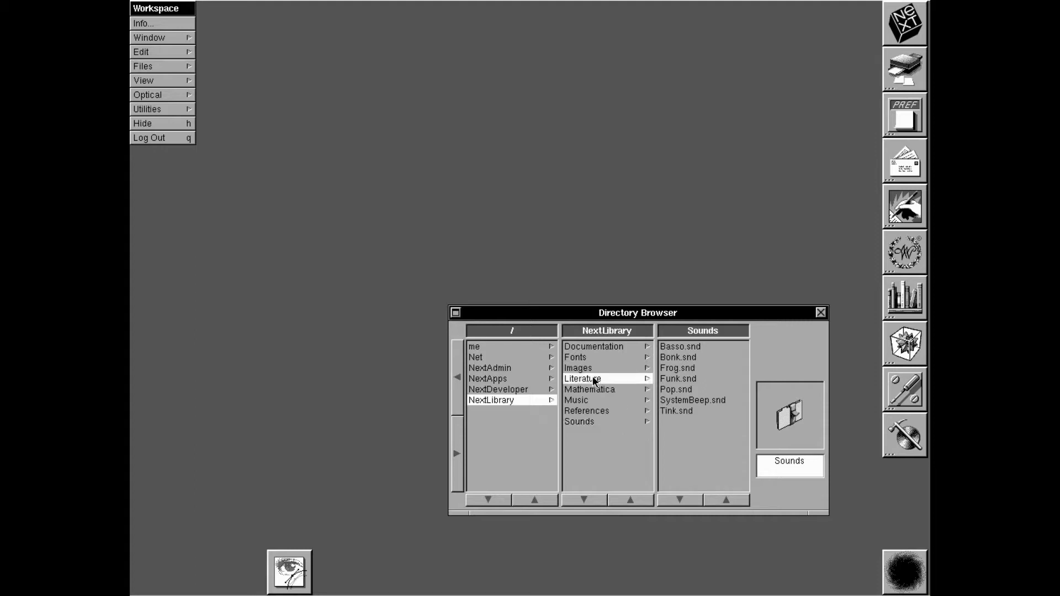
pyautogui.click(592, 369)
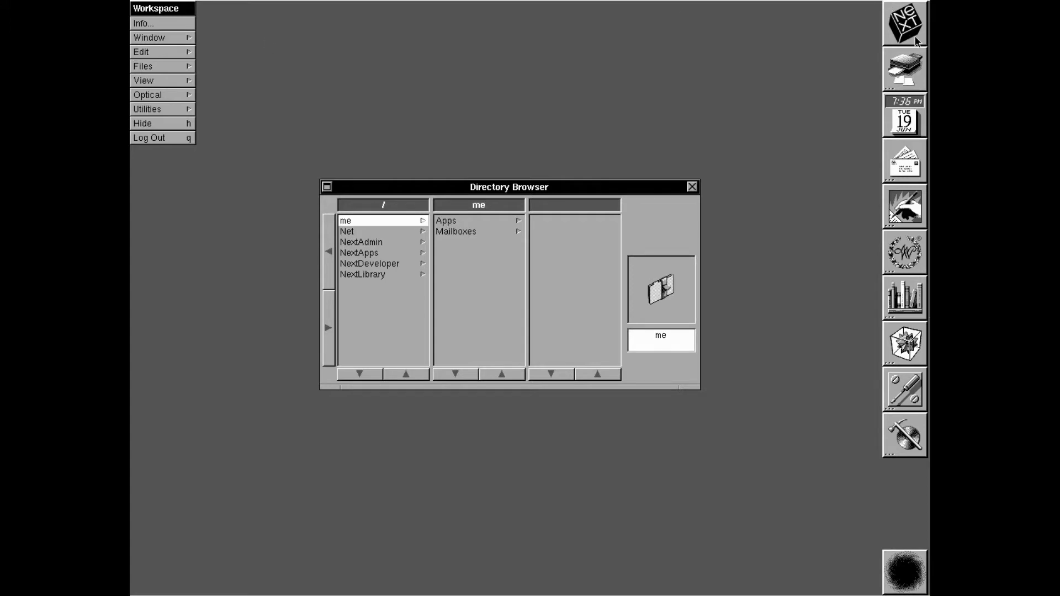
# Launch PrintManager from the dock, quit it, and start Preferences
pyautogui.doubleClick(914, 77)
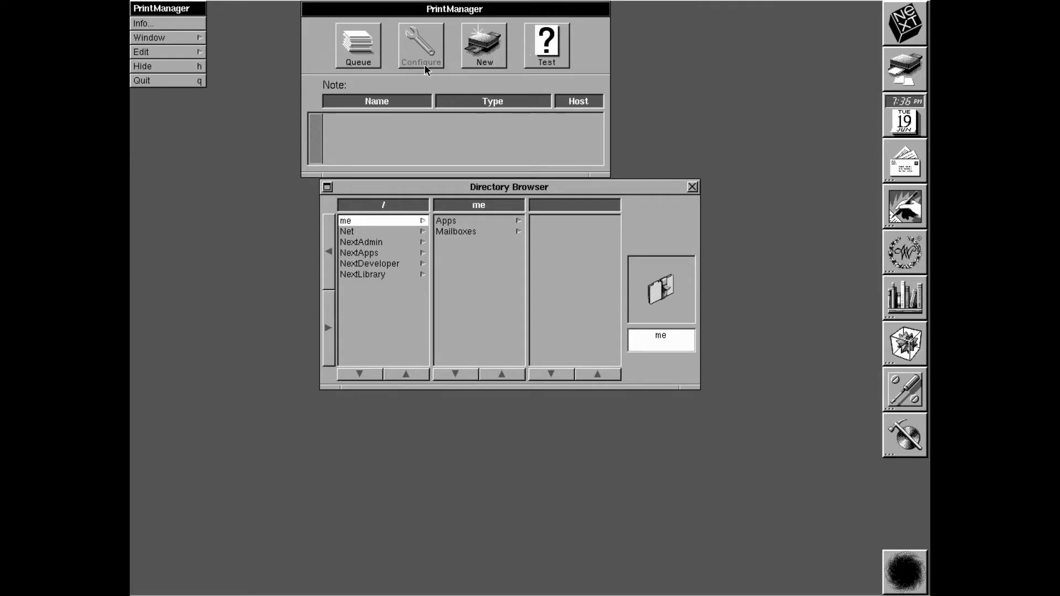
pyautogui.click(199, 83)
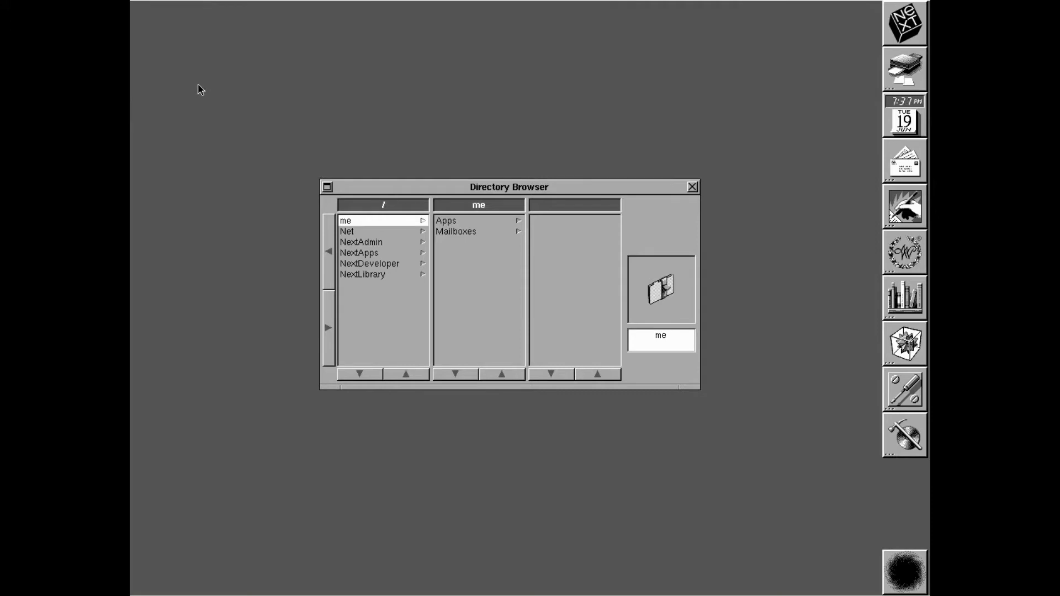
pyautogui.doubleClick(922, 117)
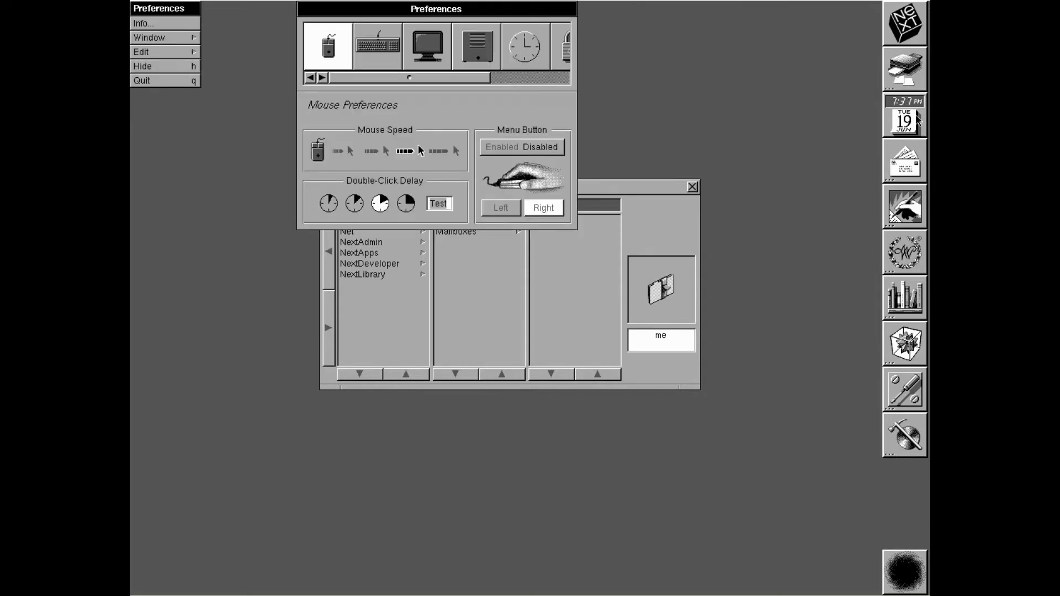
# Browse the Keyboard, Display, General and Startup preference panes
pyautogui.click(368, 49)
pyautogui.click(441, 59)
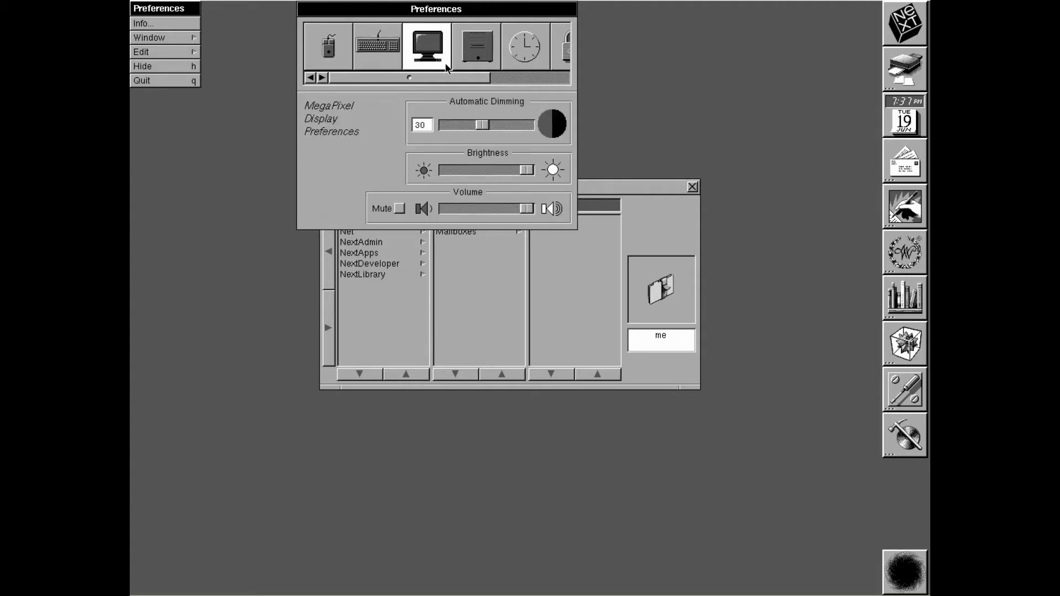
pyautogui.click(473, 61)
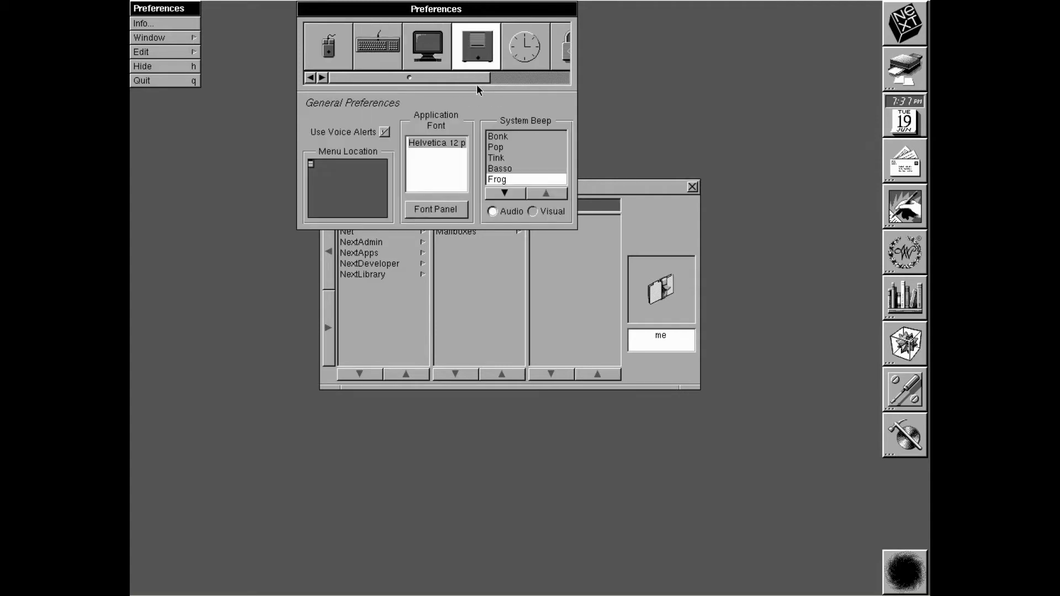
pyautogui.moveTo(449, 80); pyautogui.dragTo(497, 81)
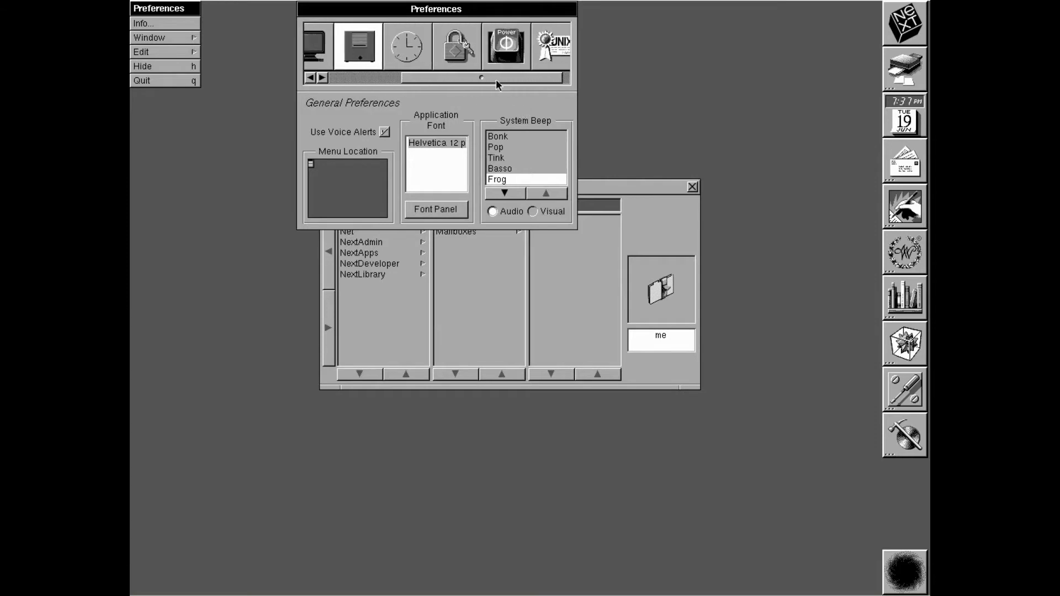
pyautogui.click(499, 61)
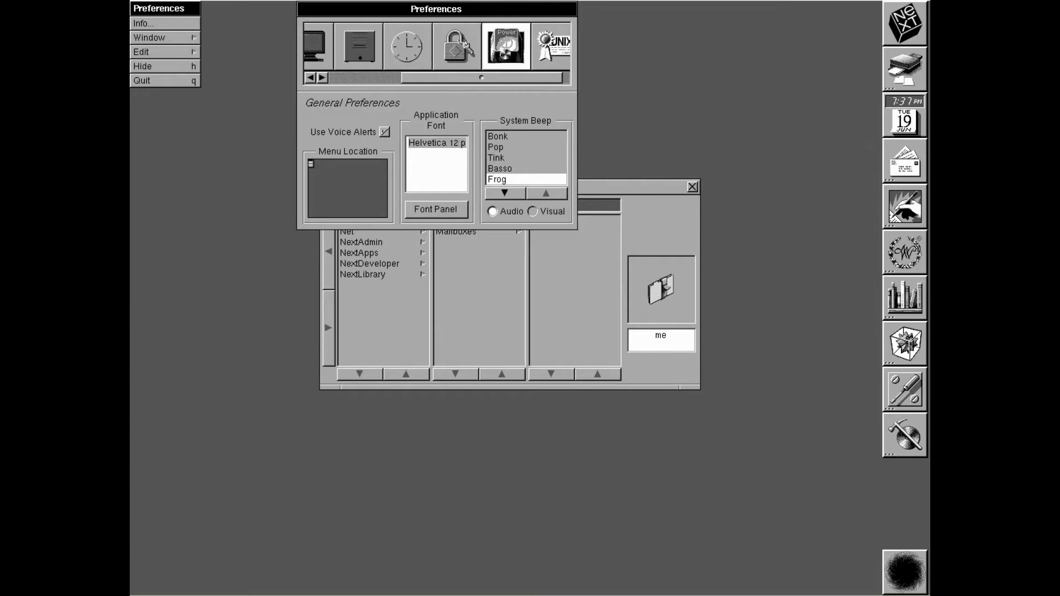
# View the Password, Date & Time and Expert panes, then hide Preferences
pyautogui.click(476, 57)
pyautogui.click(428, 63)
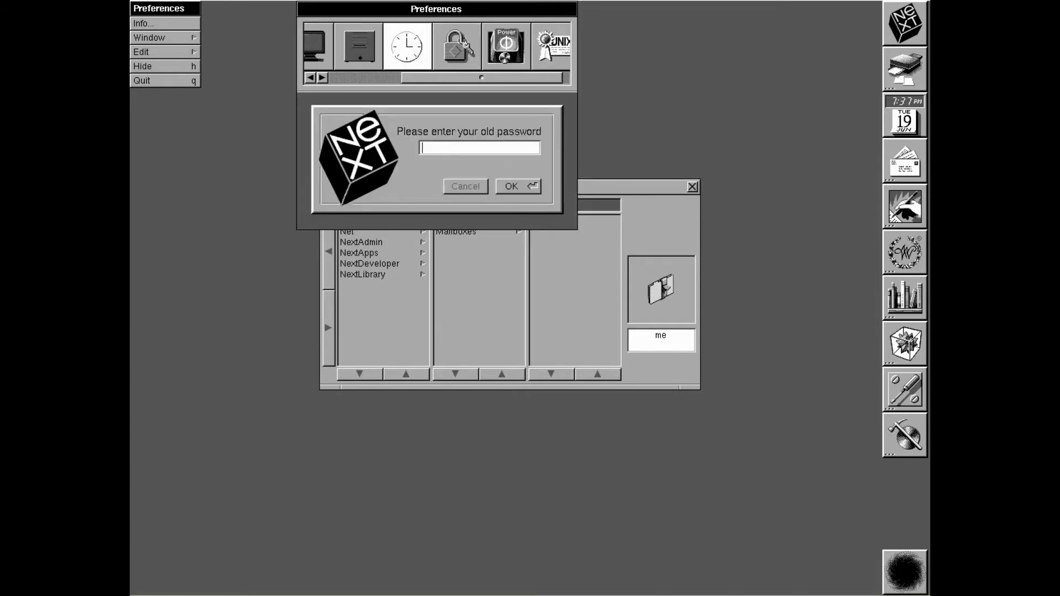
pyautogui.click(567, 59)
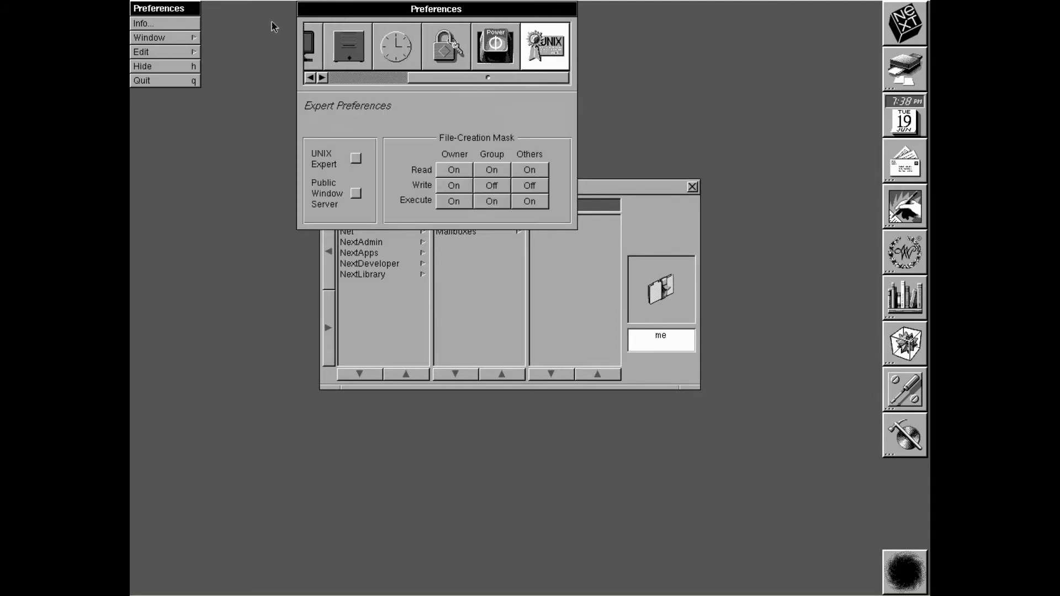
pyautogui.click(156, 70)
# Launch Mail, Digital Webster, Digital Librarian, Mathematica, Interface Builder and BuildDisk in turn from the dock
pyautogui.doubleClick(899, 161)
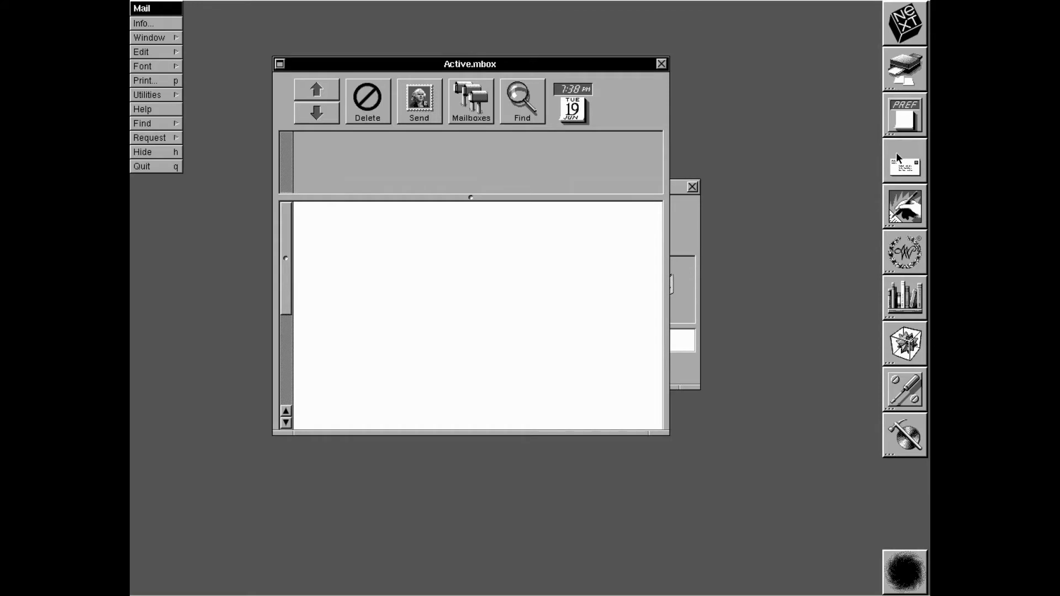
pyautogui.doubleClick(911, 259)
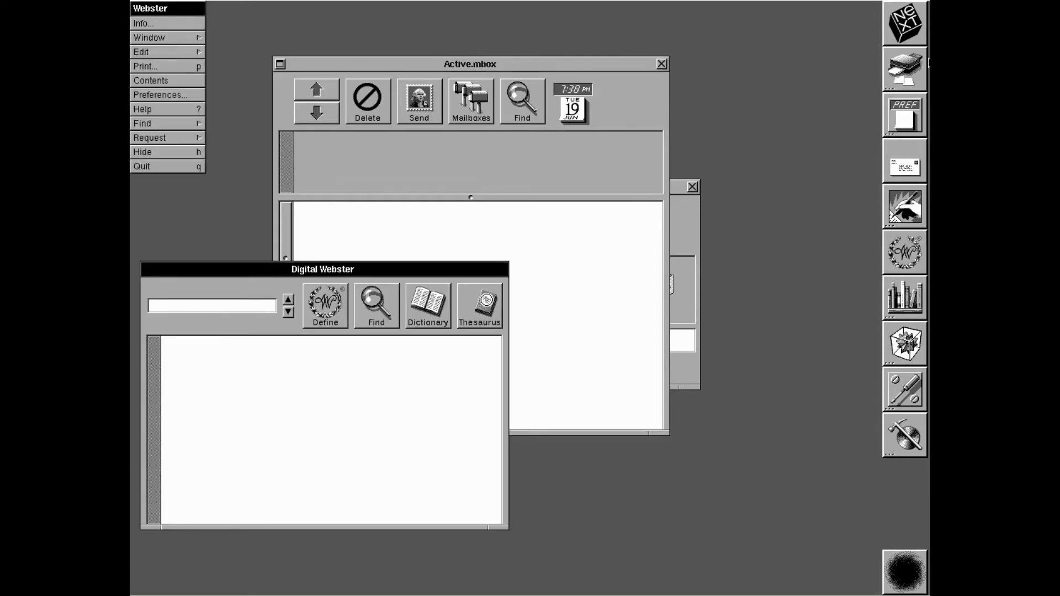
pyautogui.doubleClick(907, 307)
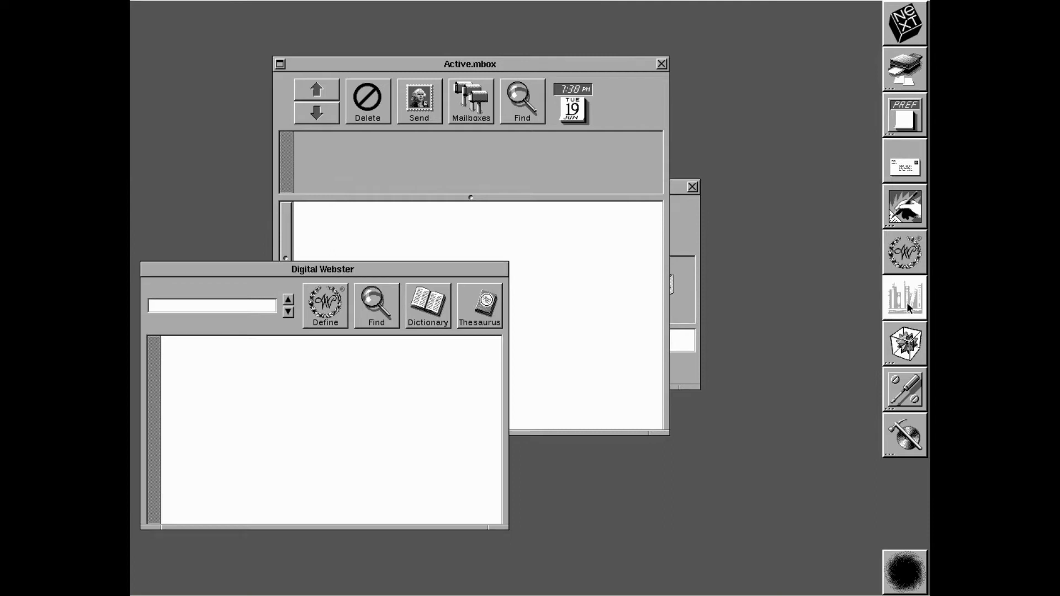
pyautogui.doubleClick(903, 344)
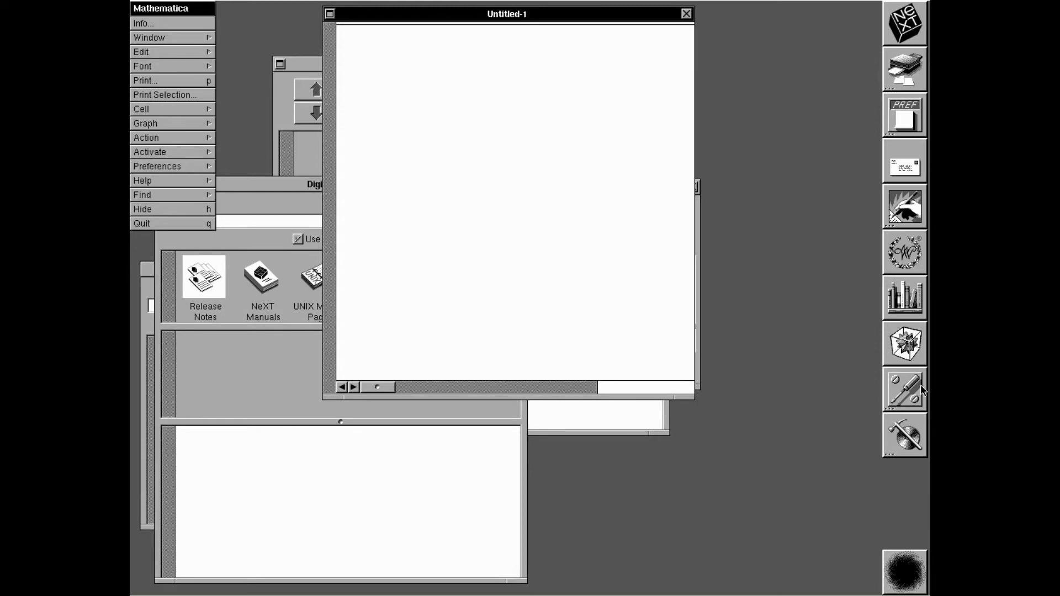
pyautogui.doubleClick(921, 391)
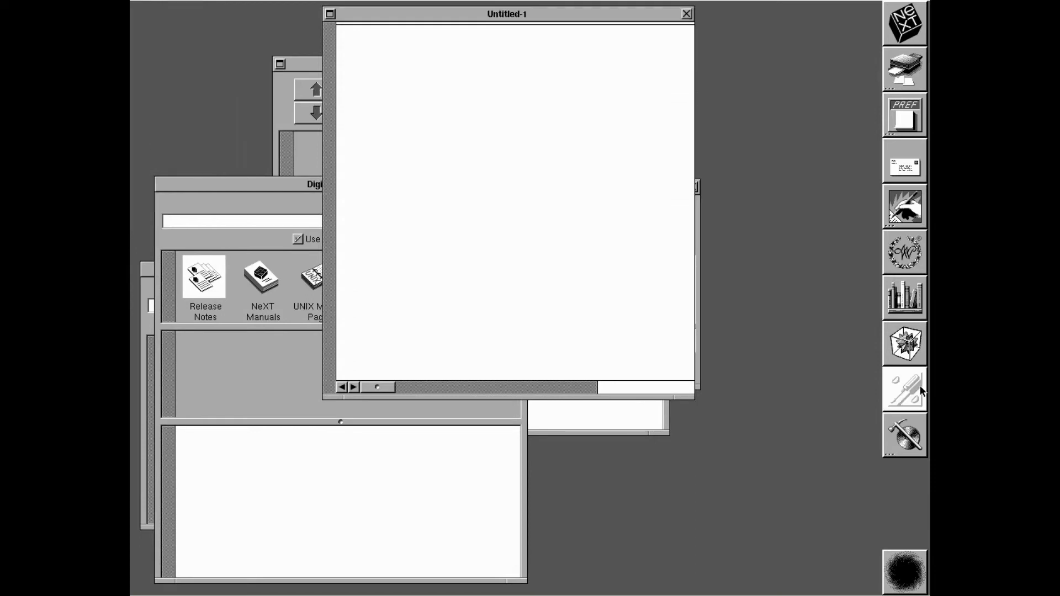
pyautogui.doubleClick(914, 441)
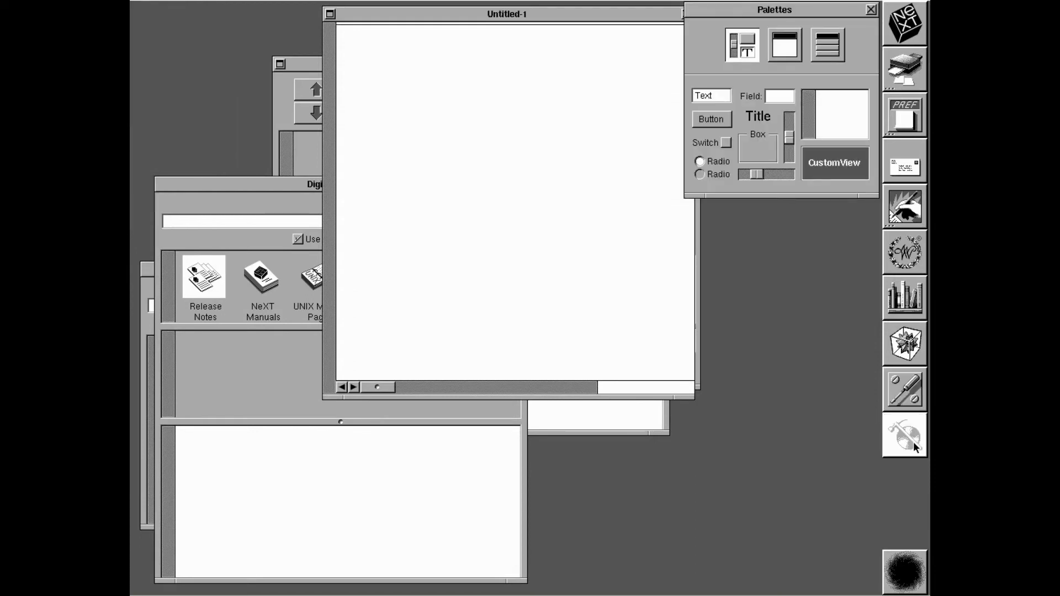